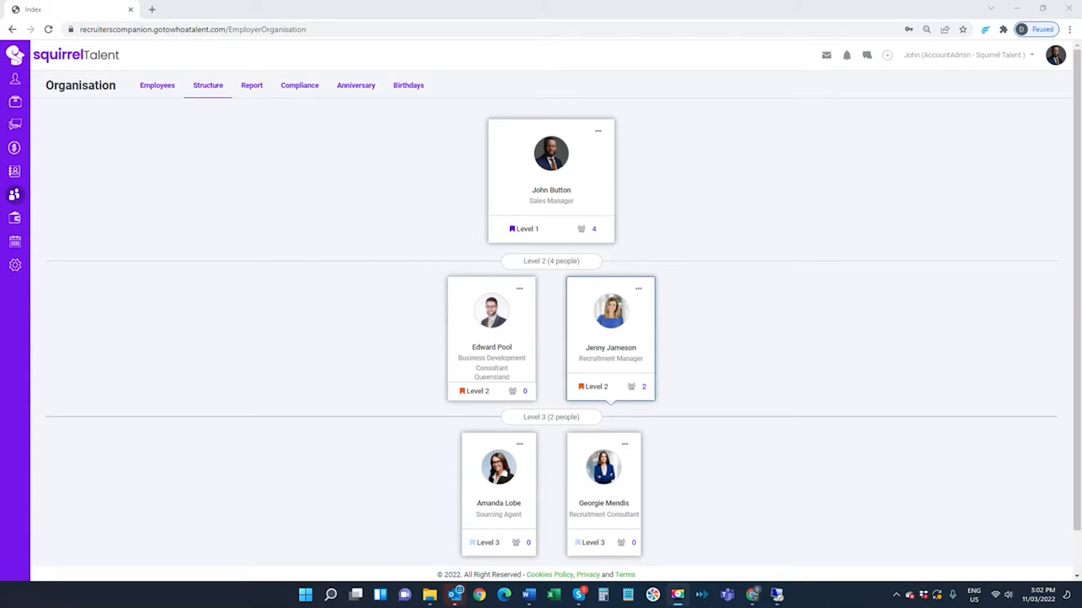
# - Add a new candidate to the contacts by parsing the candidate's DOCX resume
pyautogui.click(14, 172)
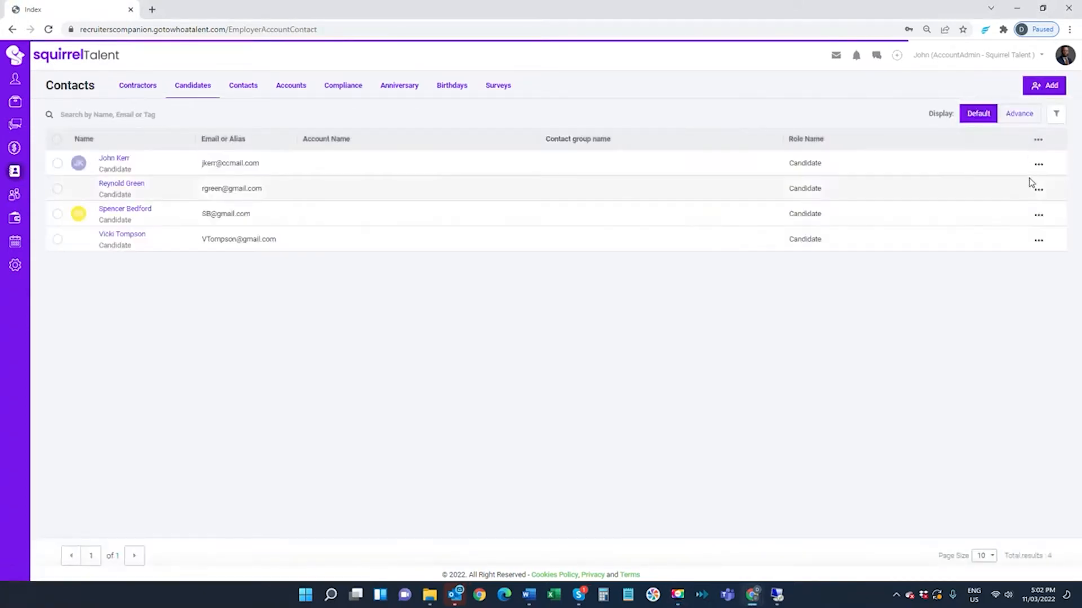
pyautogui.click(1037, 89)
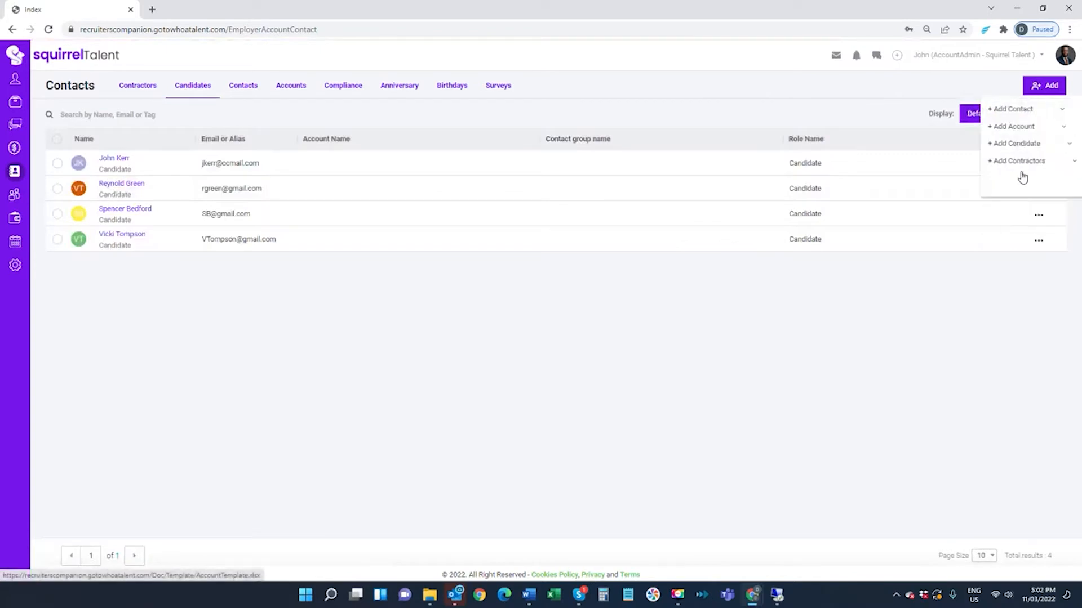
pyautogui.click(1011, 145)
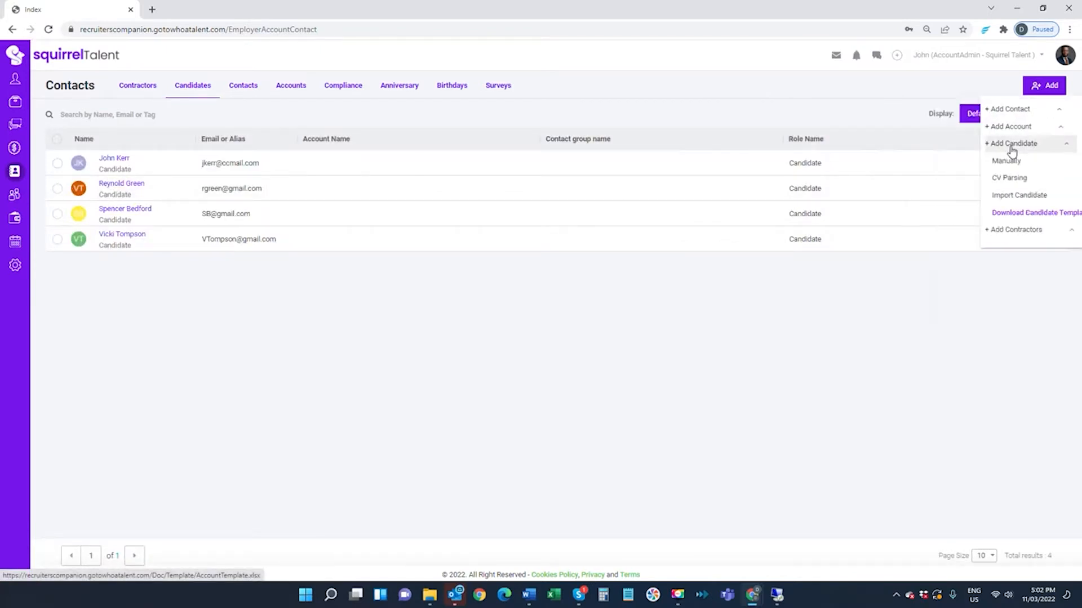
pyautogui.click(1004, 177)
pyautogui.click(529, 125)
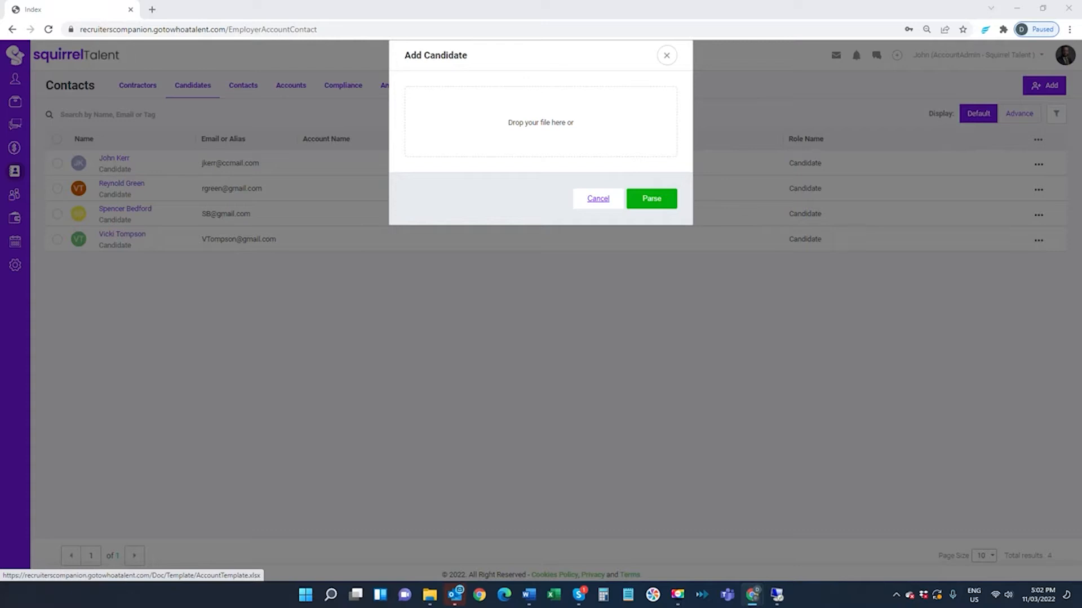
pyautogui.press('Return')
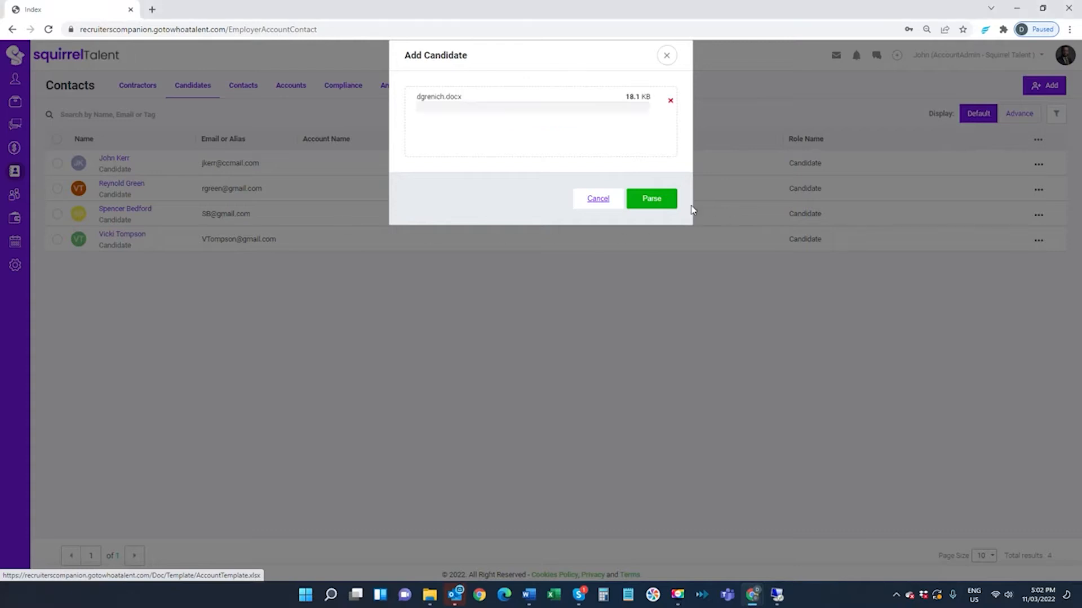
pyautogui.click(652, 202)
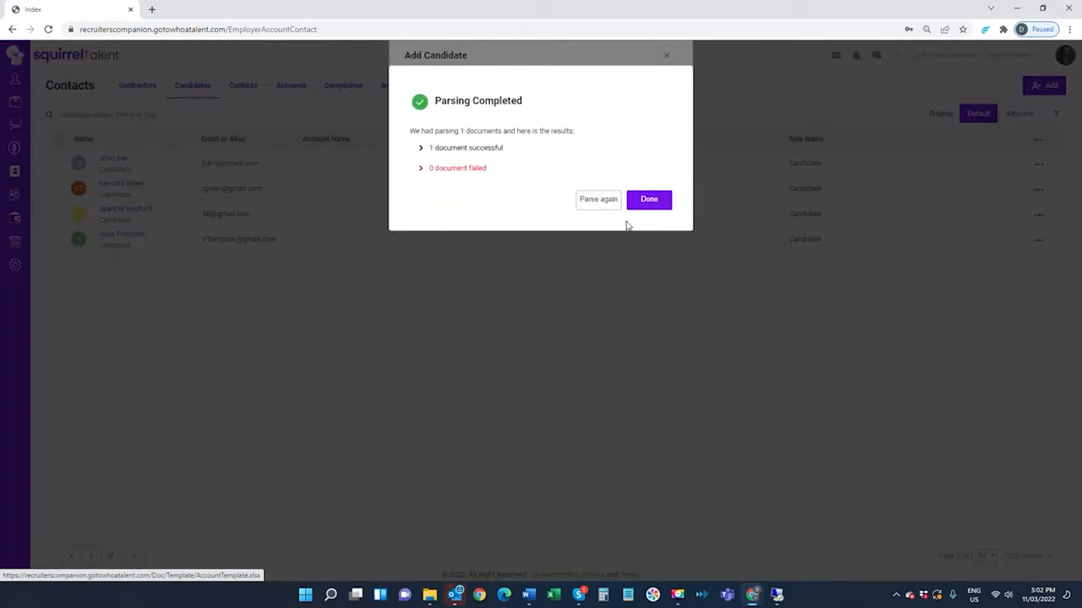
pyautogui.click(641, 199)
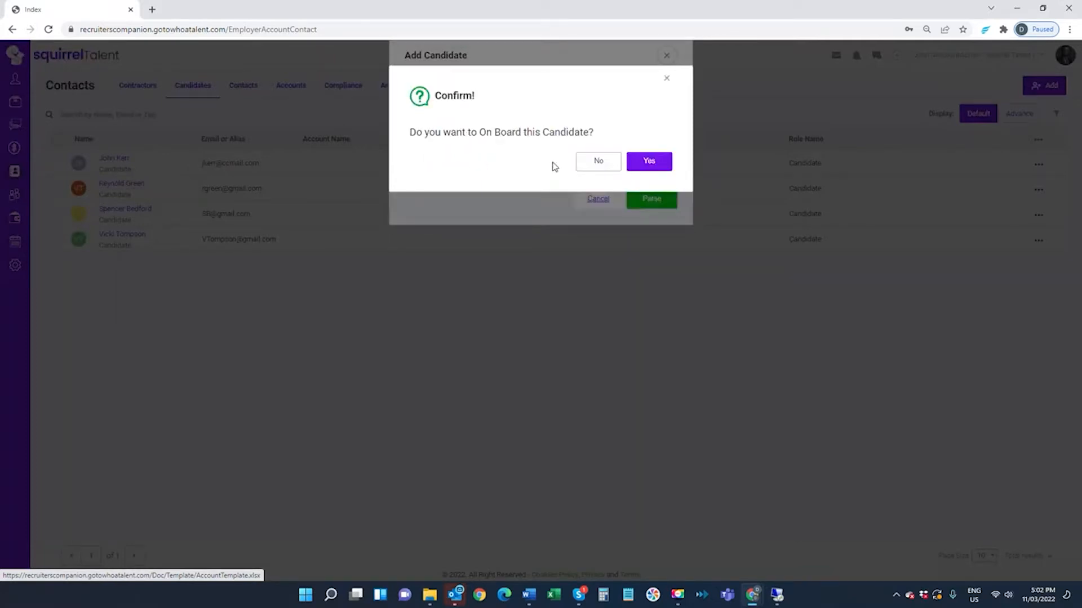
# - Onboard the parsed candidate by assigning them to the Generic On Boarding job and saving
pyautogui.click(663, 164)
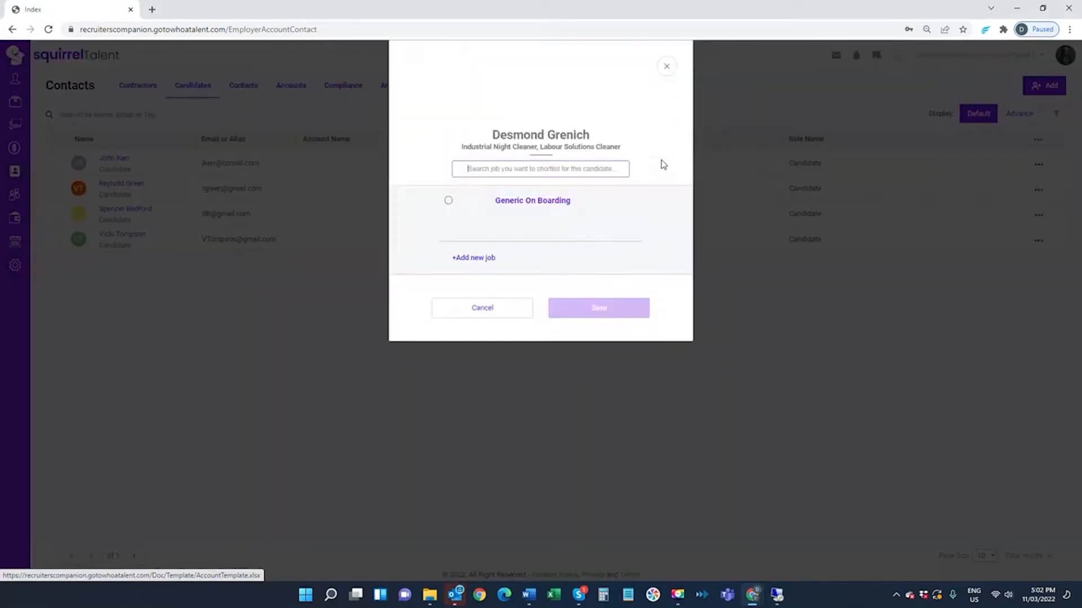
pyautogui.click(447, 201)
pyautogui.click(600, 309)
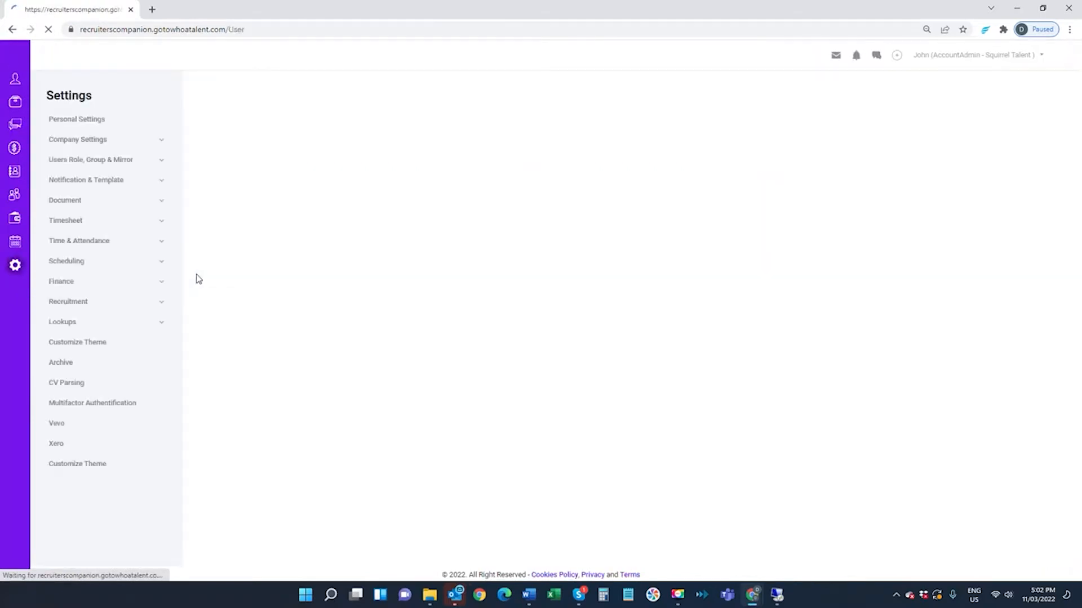
# - Review the Candidate Registration assessment settings of the Registration stage in the Generic On Boarding Pipeline's unpublished candidate pipeline
pyautogui.click(69, 303)
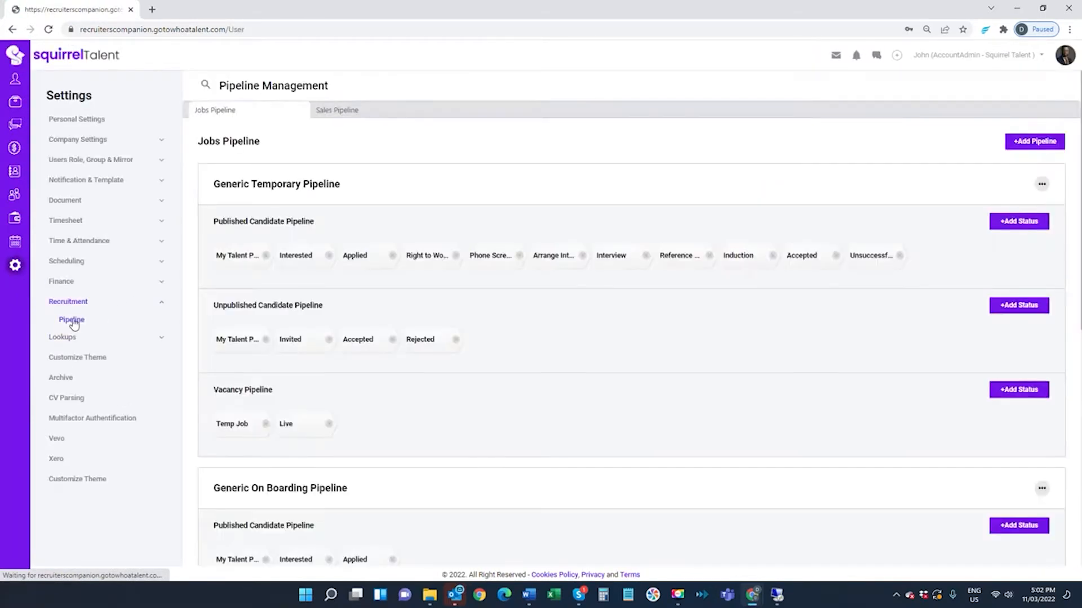
pyautogui.click(72, 320)
pyautogui.scroll(-5, 379, 323)
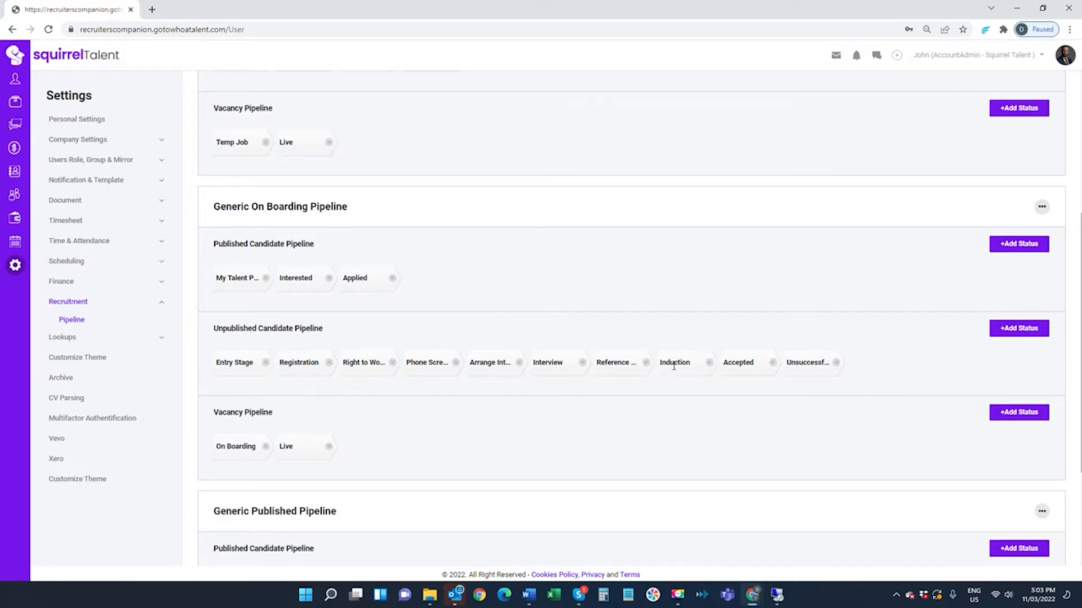
pyautogui.click(293, 363)
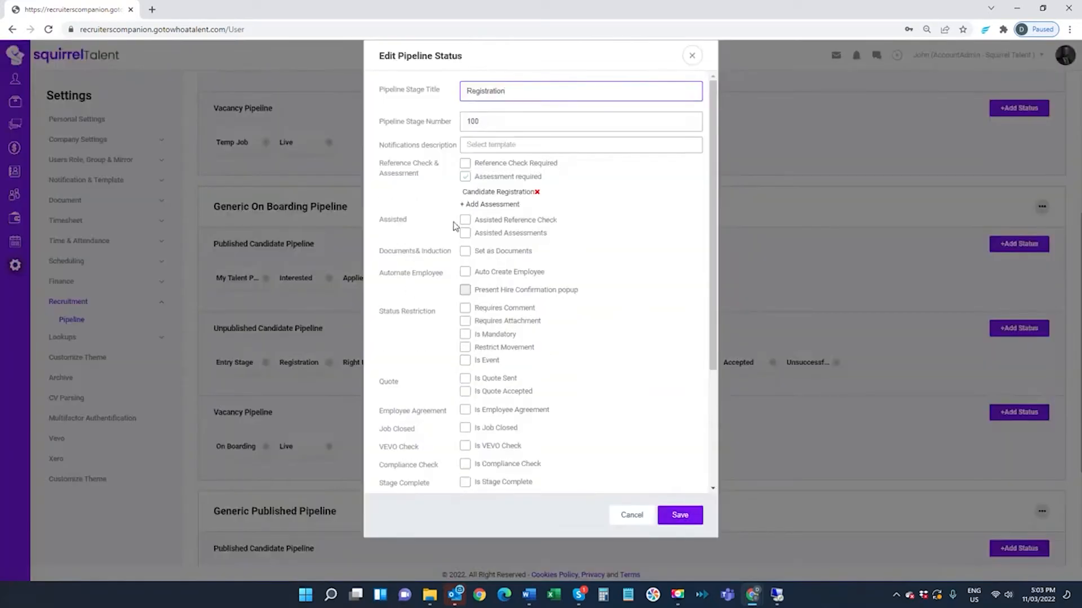
pyautogui.click(485, 193)
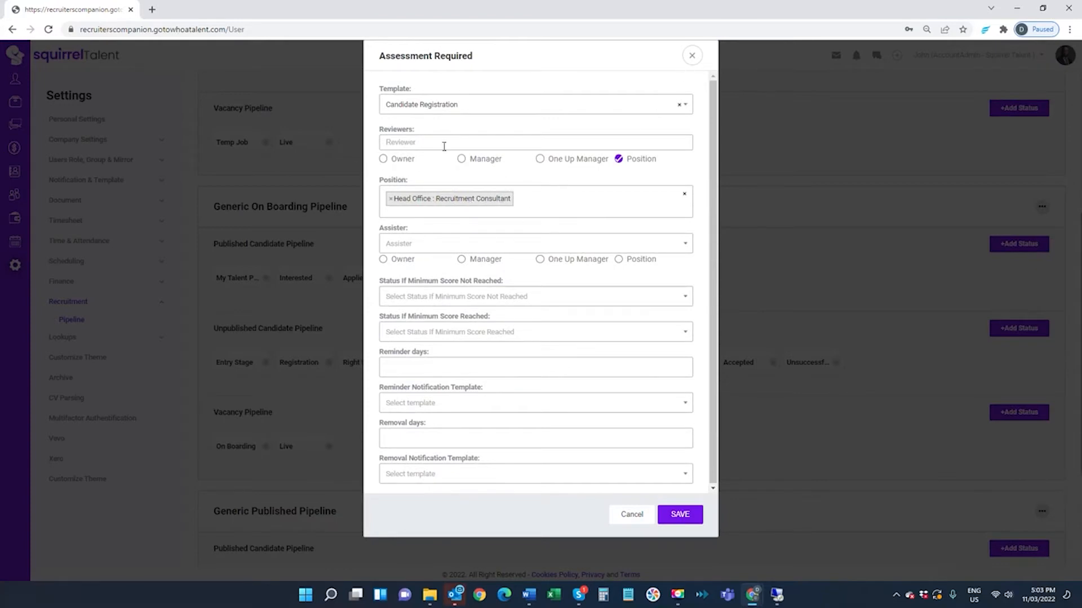
pyautogui.click(692, 55)
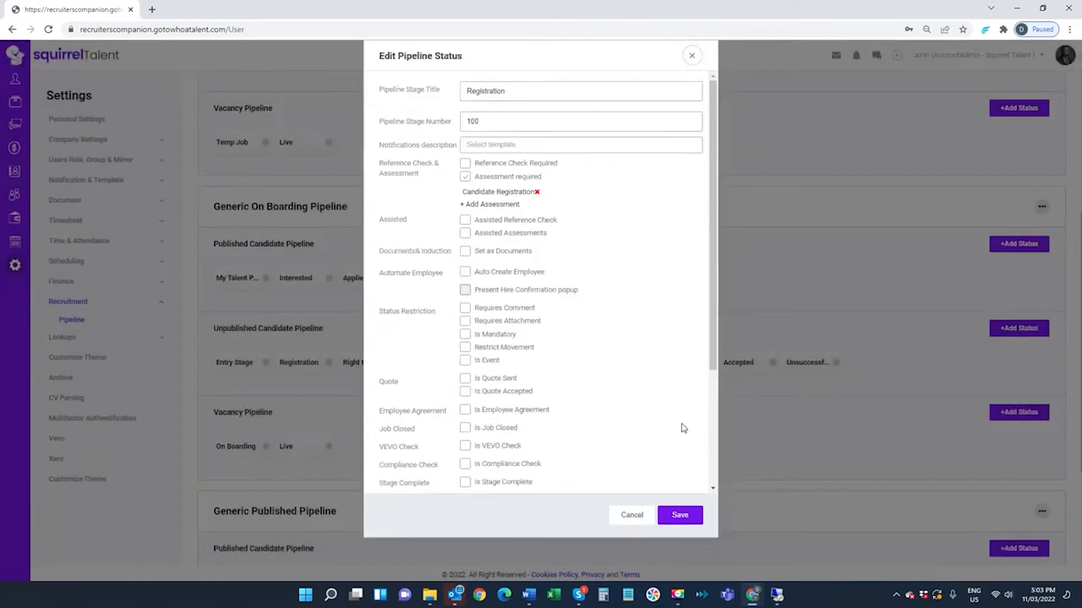
pyautogui.click(680, 515)
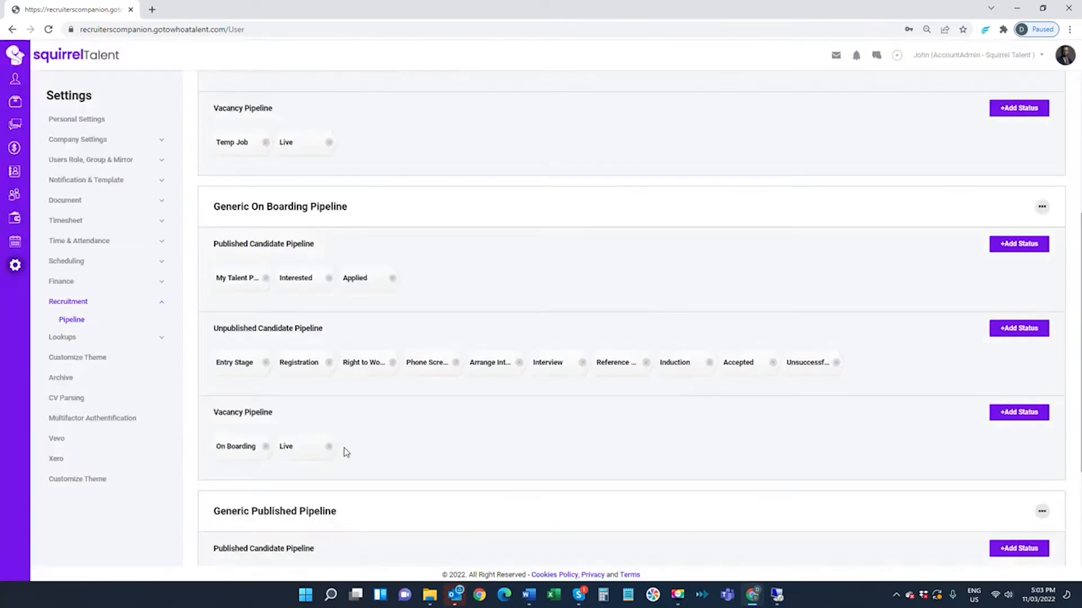
# - Switch to the newly added candidate's account from the candidate contacts and open its Candidate Registration notification
pyautogui.click(17, 173)
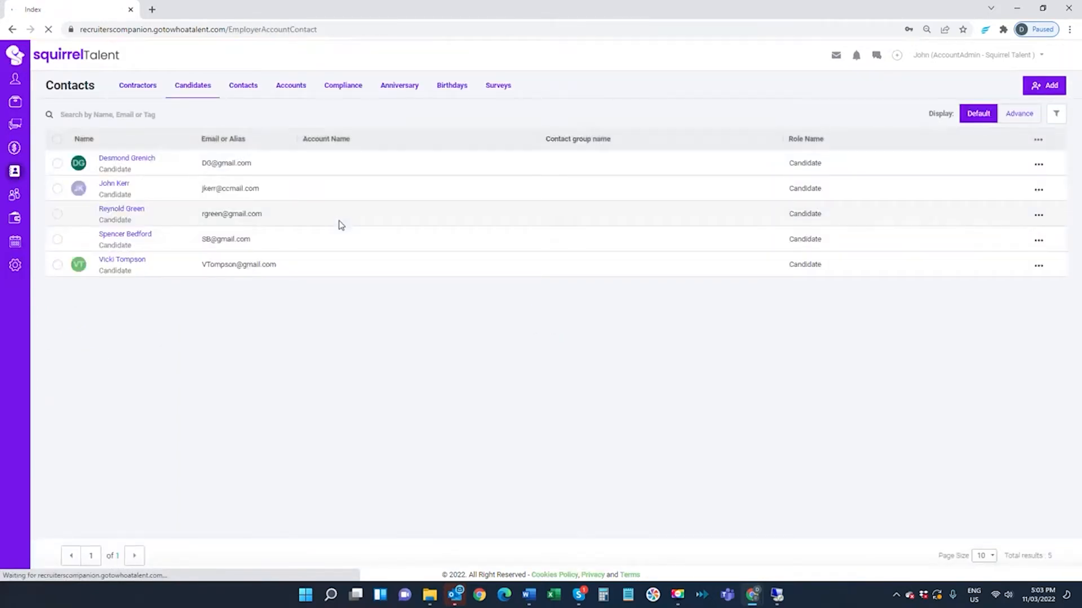
pyautogui.click(79, 169)
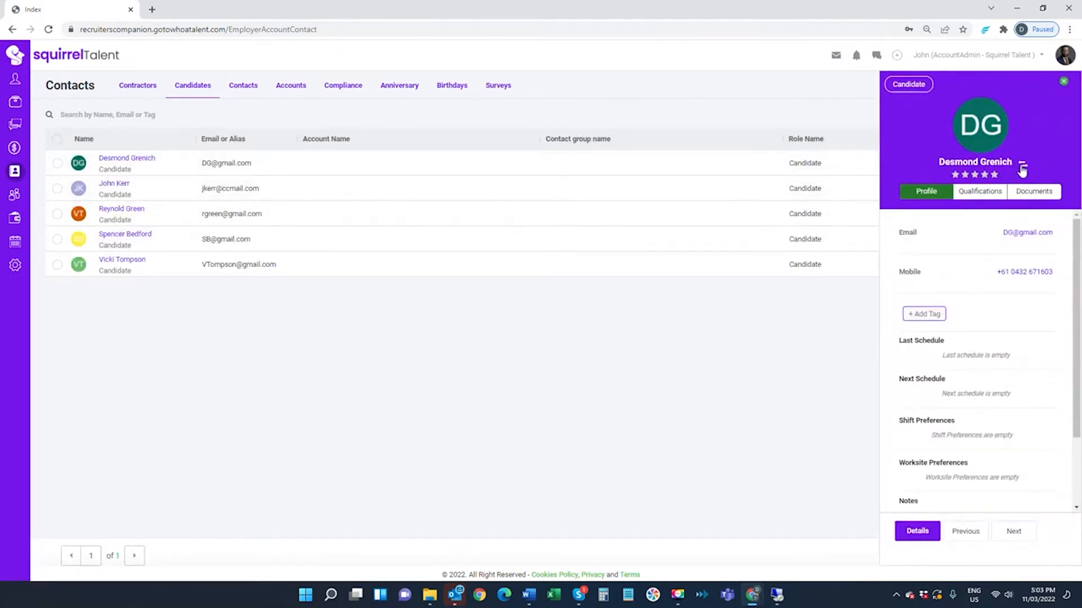
pyautogui.click(1022, 166)
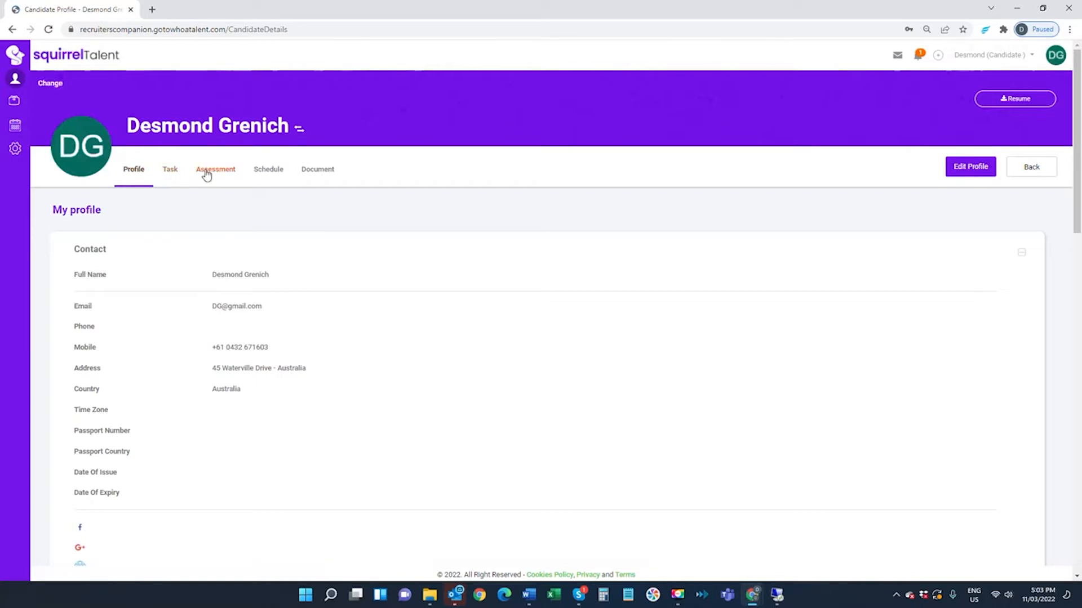
pyautogui.click(919, 58)
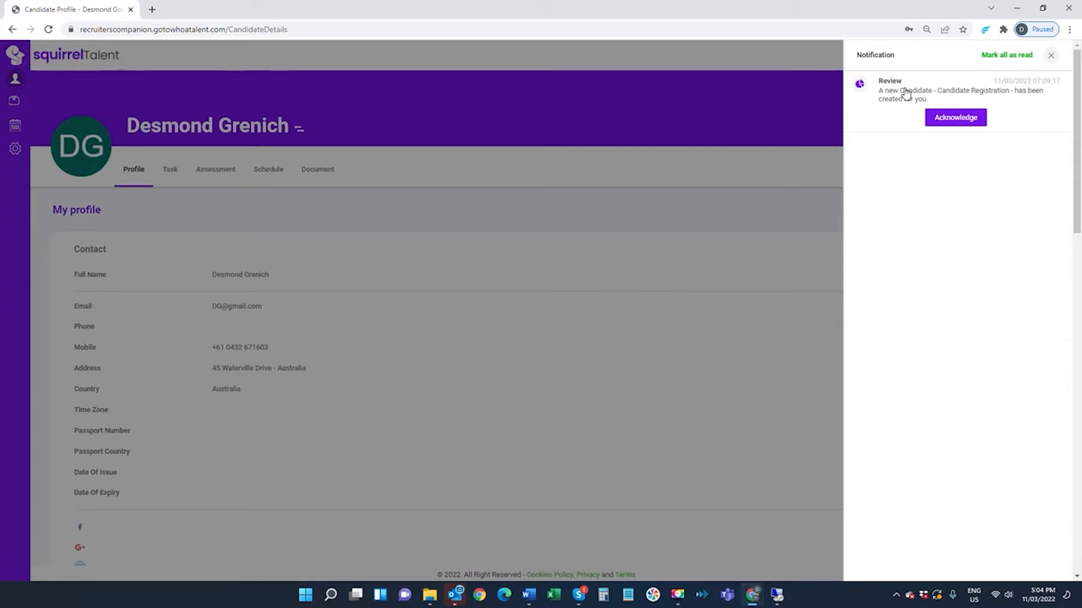
pyautogui.click(906, 92)
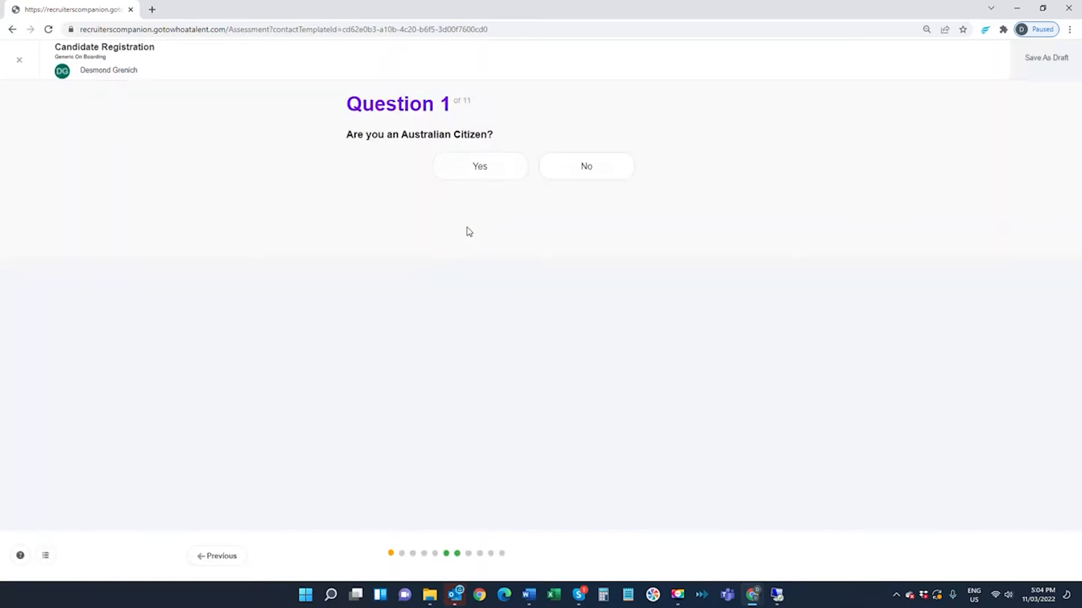
# - Answer Yes to being an Australian citizen and No to having a current passport, saving each answer
pyautogui.click(488, 166)
pyautogui.click(756, 555)
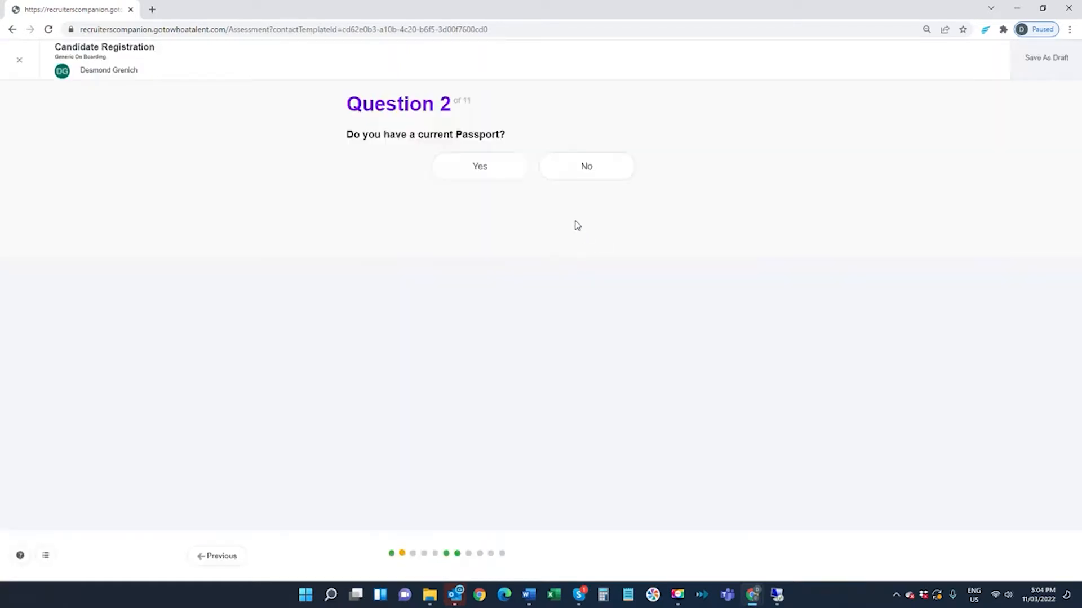
pyautogui.click(570, 166)
pyautogui.click(752, 555)
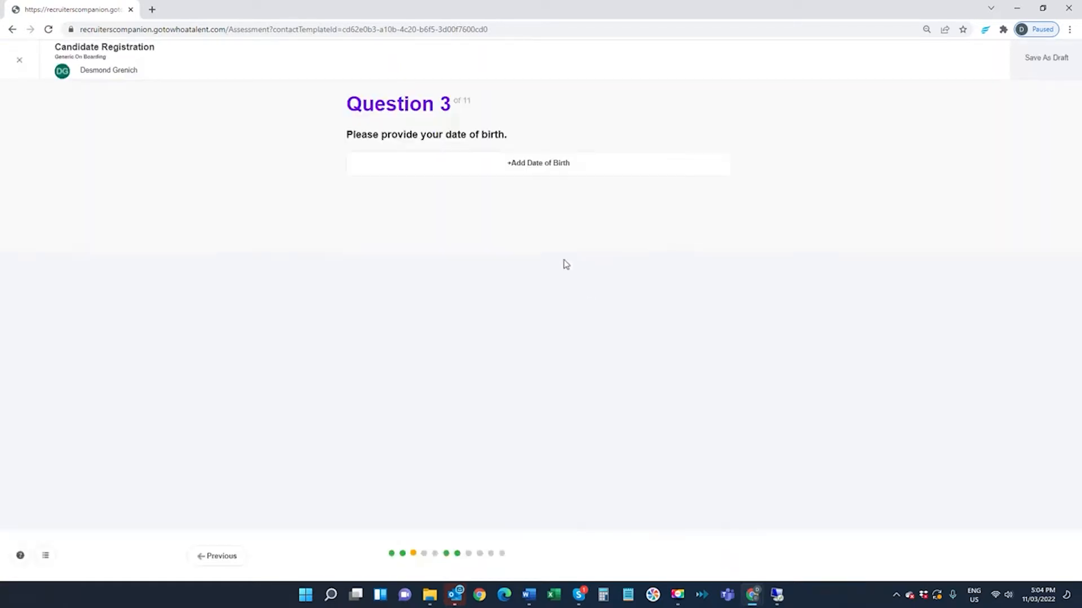
# - Add the candidate's date of birth to question 3 and save the answer
pyautogui.click(532, 162)
pyautogui.click(534, 101)
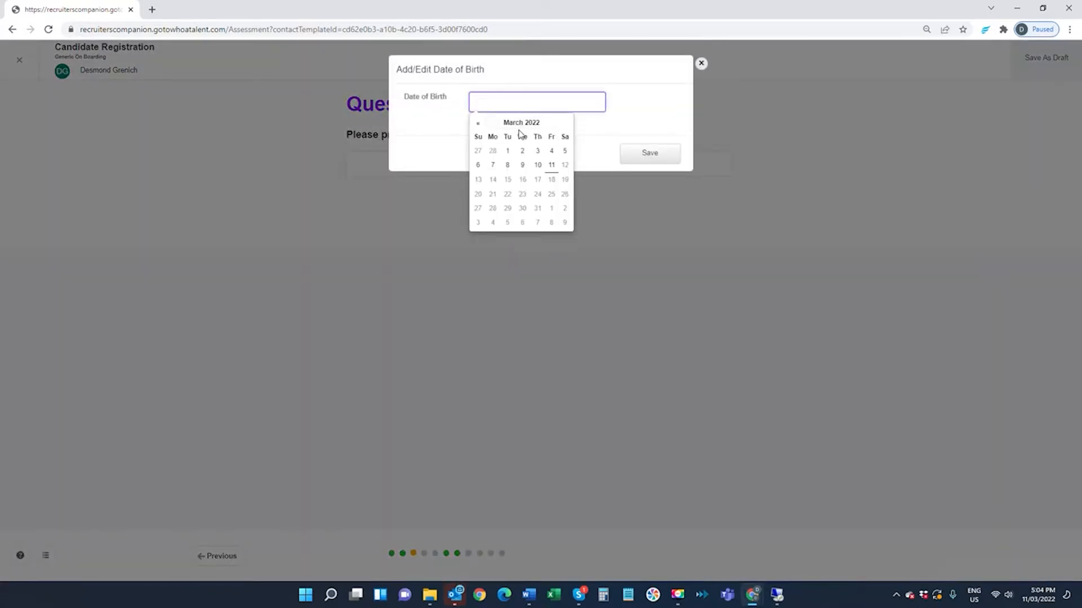
pyautogui.click(518, 122)
pyautogui.click(514, 122)
pyautogui.click(477, 123)
pyautogui.click(476, 124)
pyautogui.click(476, 124)
pyautogui.click(509, 173)
pyautogui.click(510, 174)
pyautogui.click(511, 174)
pyautogui.click(624, 160)
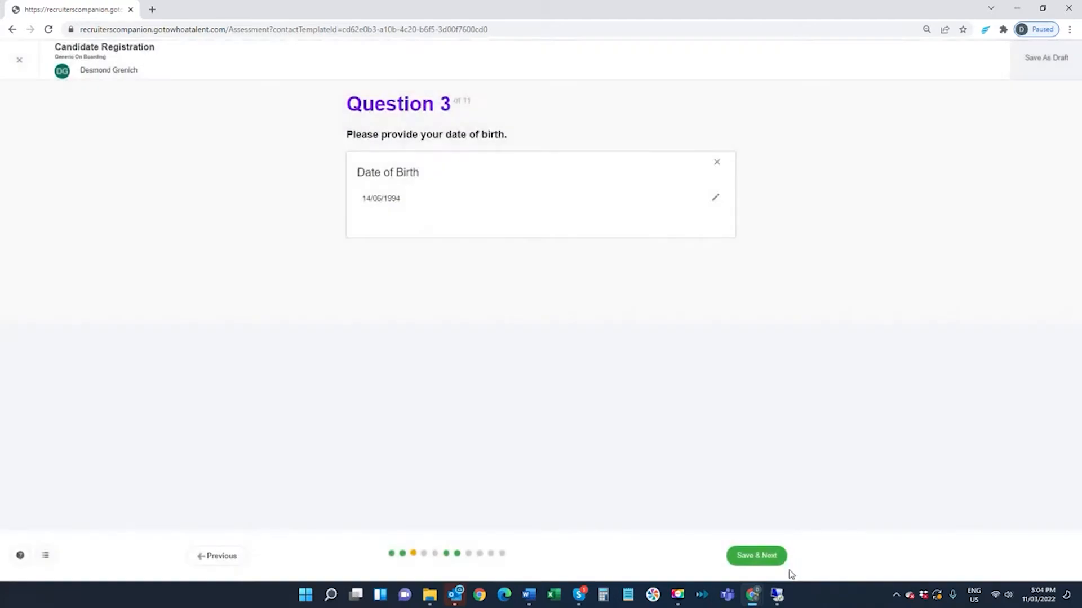
pyautogui.click(753, 555)
# - Answer question 4 and add Certificate I In Health Support with its certificate number to question 5
pyautogui.click(586, 169)
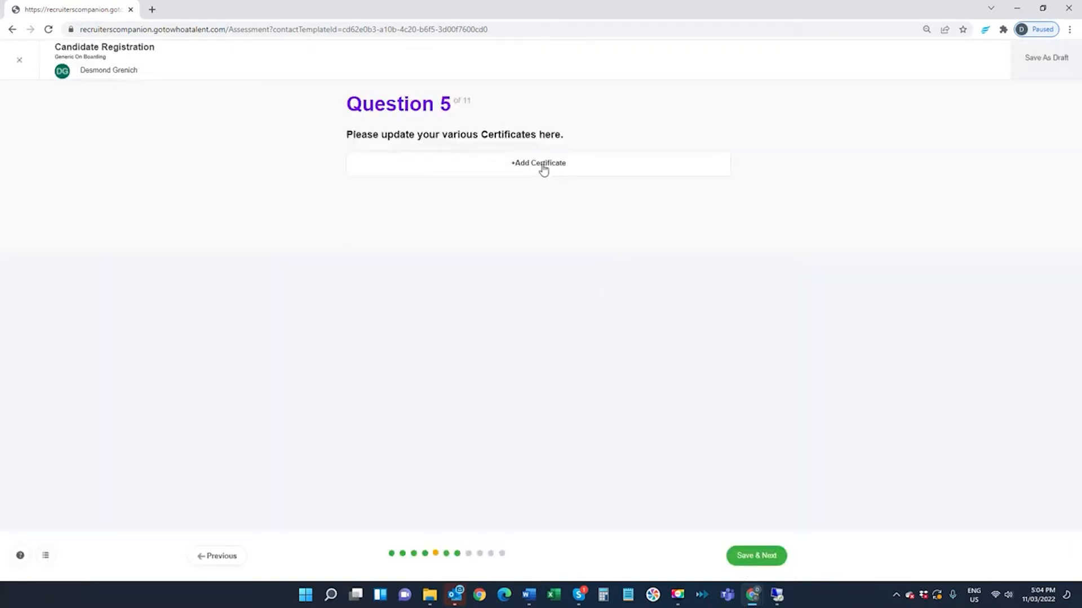
pyautogui.click(542, 166)
pyautogui.click(459, 117)
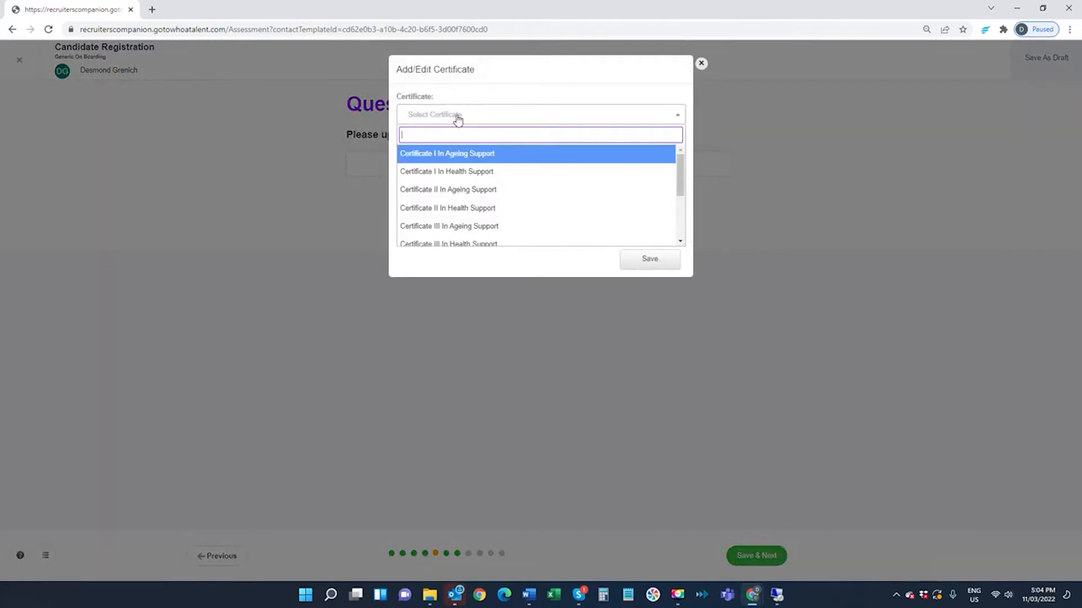
pyautogui.click(444, 172)
pyautogui.click(442, 153)
pyautogui.click(642, 219)
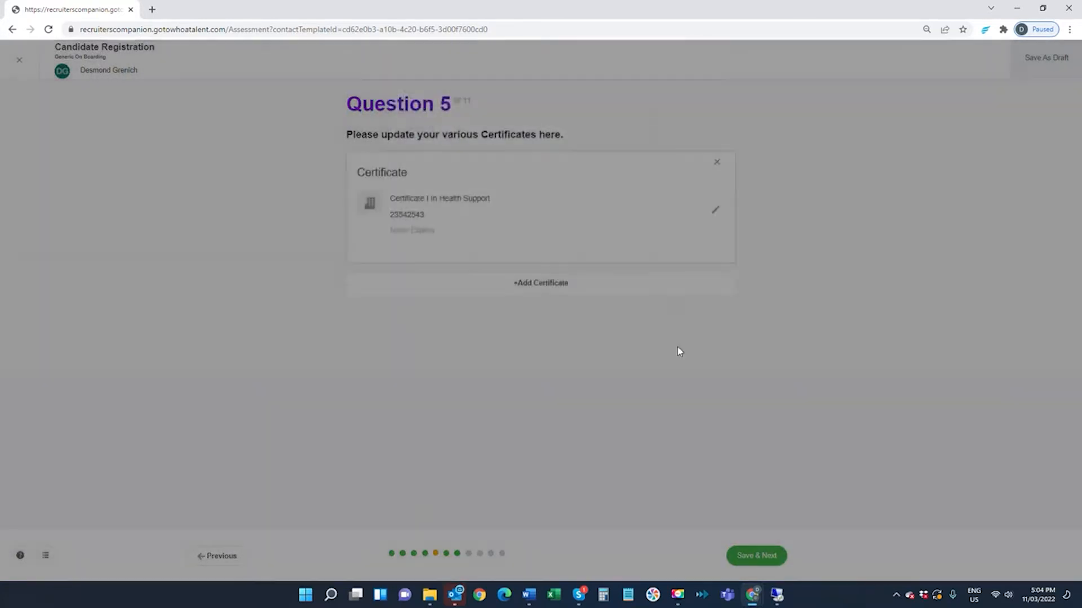
pyautogui.click(749, 561)
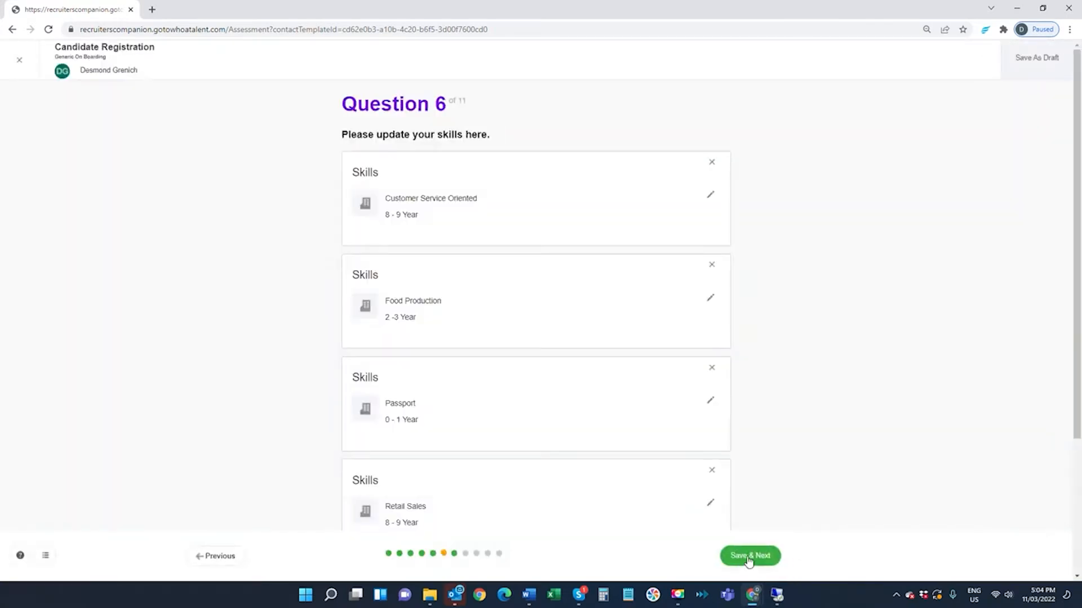
# - Accept the listed skills and employment history, and choose More than 5 Years for time with the last/current employer
pyautogui.click(749, 556)
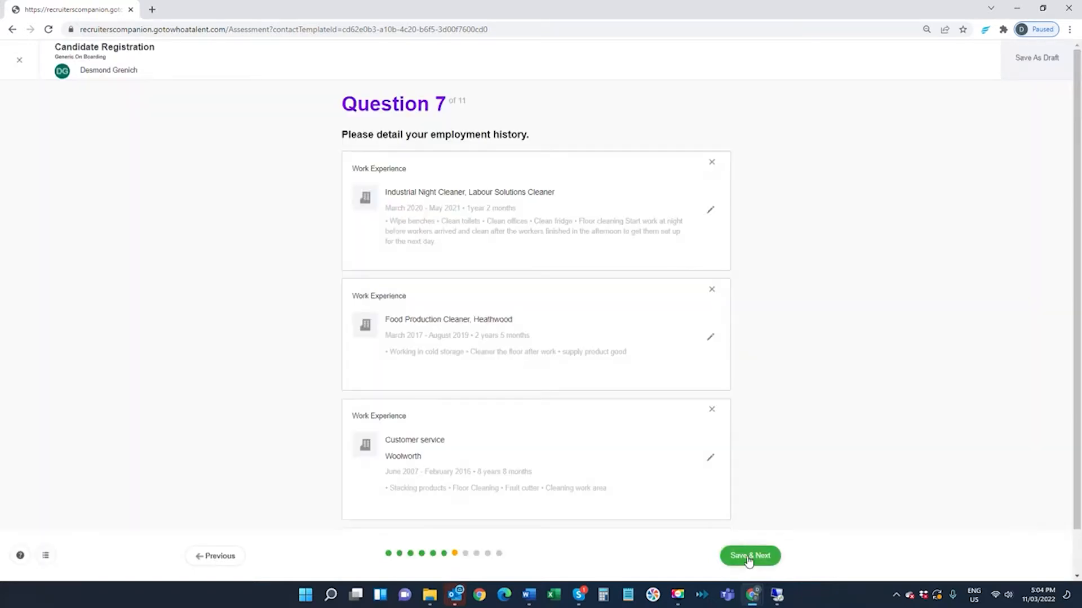
pyautogui.click(748, 559)
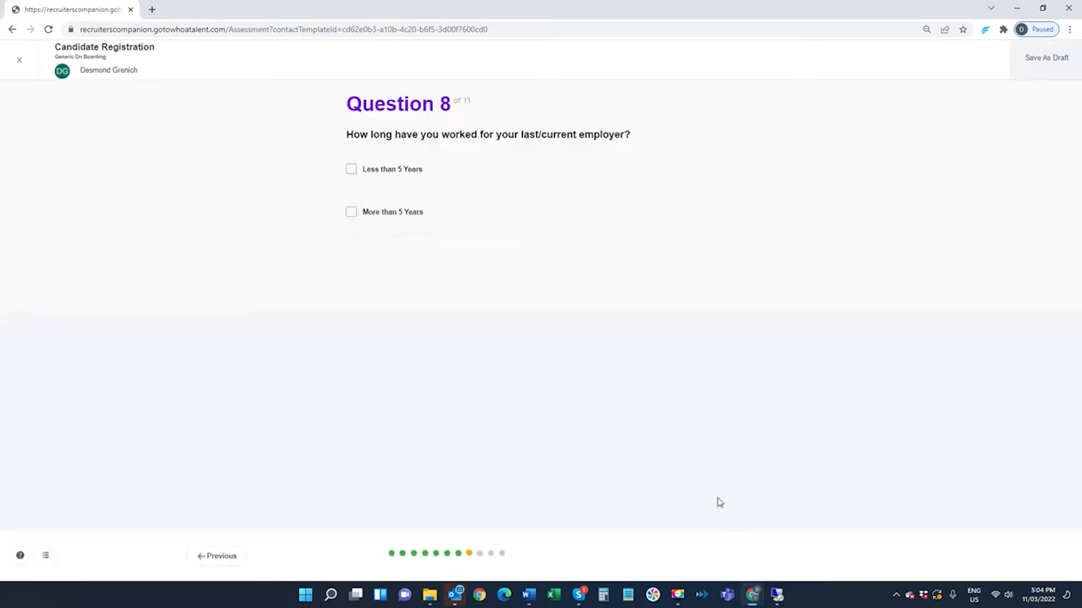
pyautogui.click(353, 213)
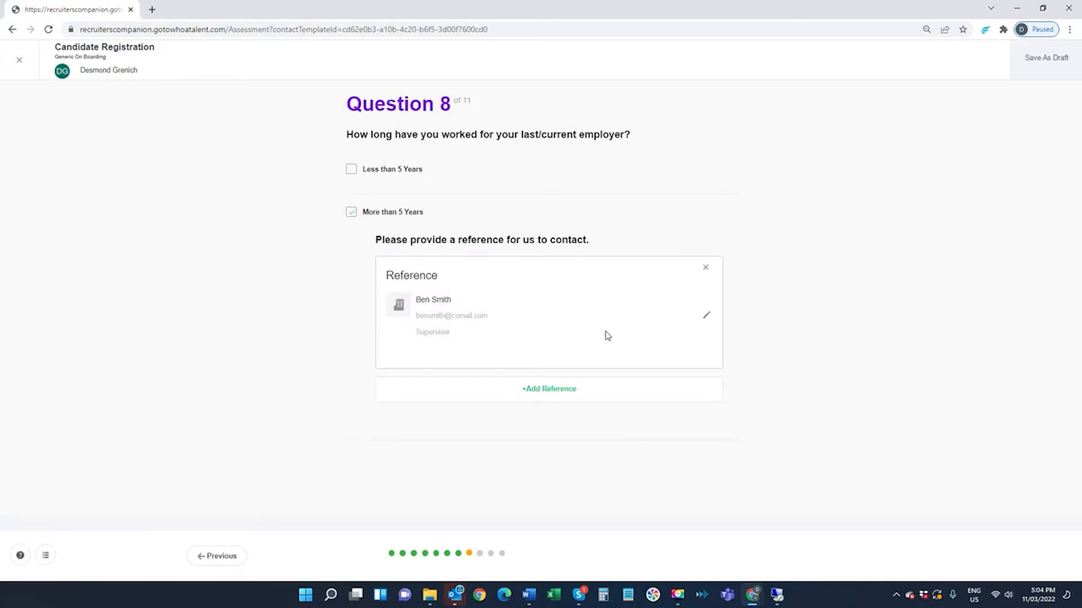
# - Complete the question 8 reference with employer Hummerton Hospital, relationship Manager and the referee's phone number, and save the answer
pyautogui.click(707, 315)
pyautogui.click(429, 114)
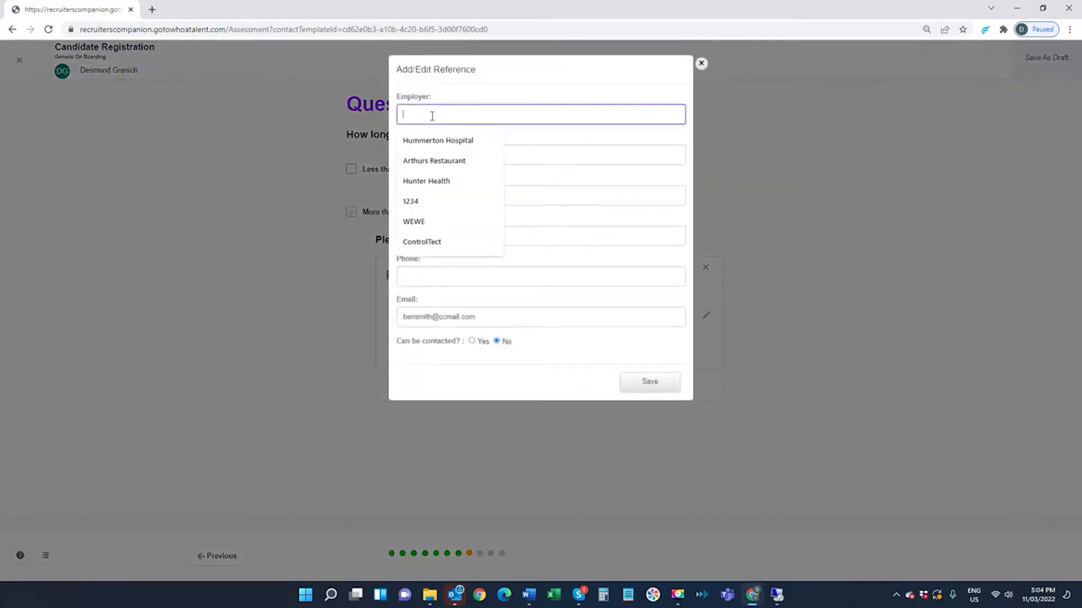
pyautogui.click(432, 139)
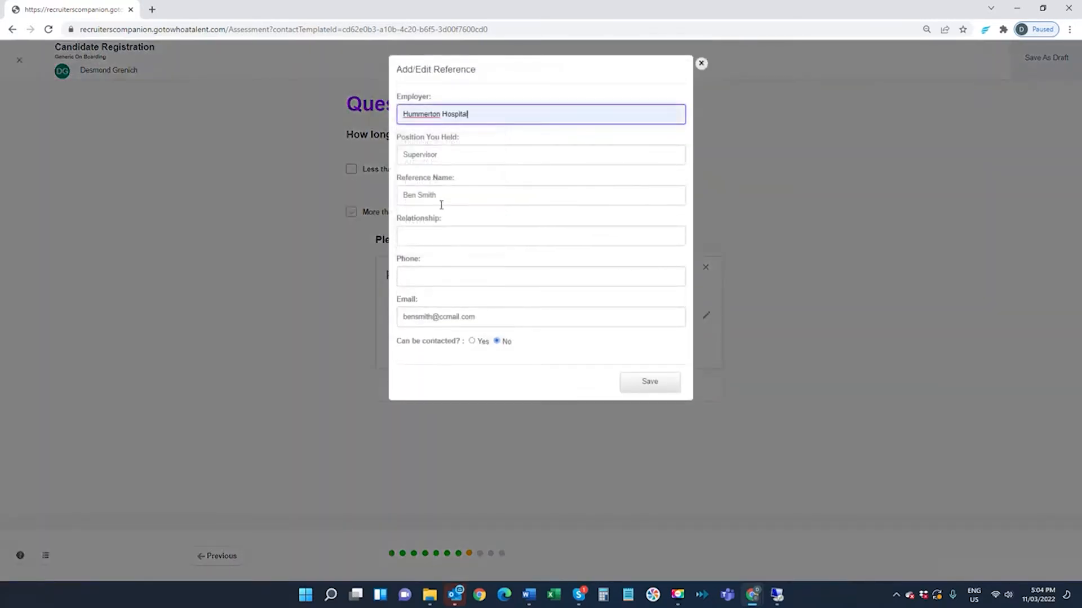
pyautogui.click(433, 236)
pyautogui.write('Manager')
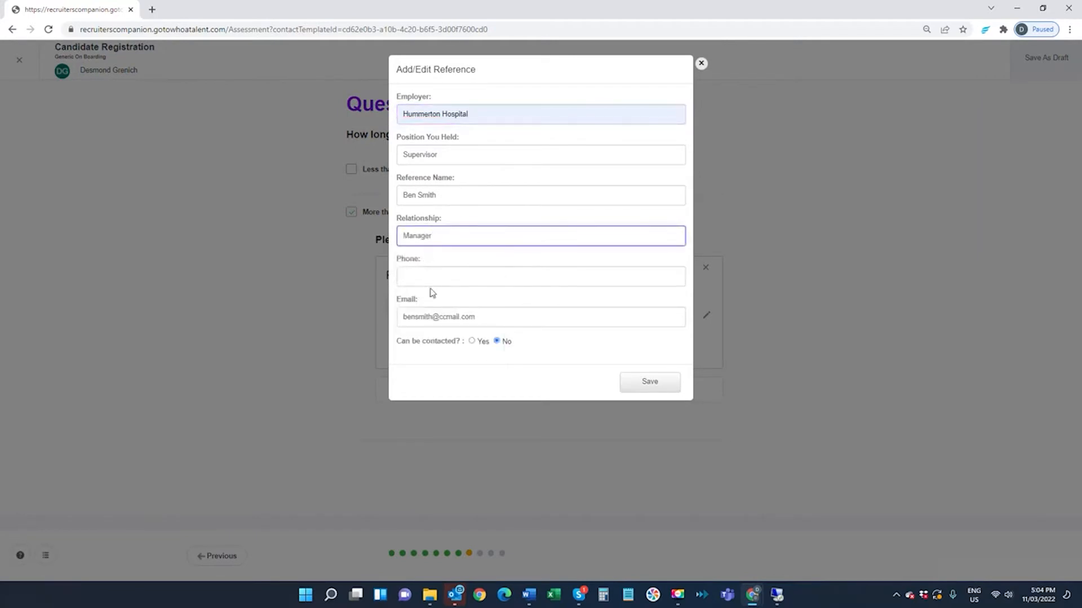
pyautogui.click(436, 277)
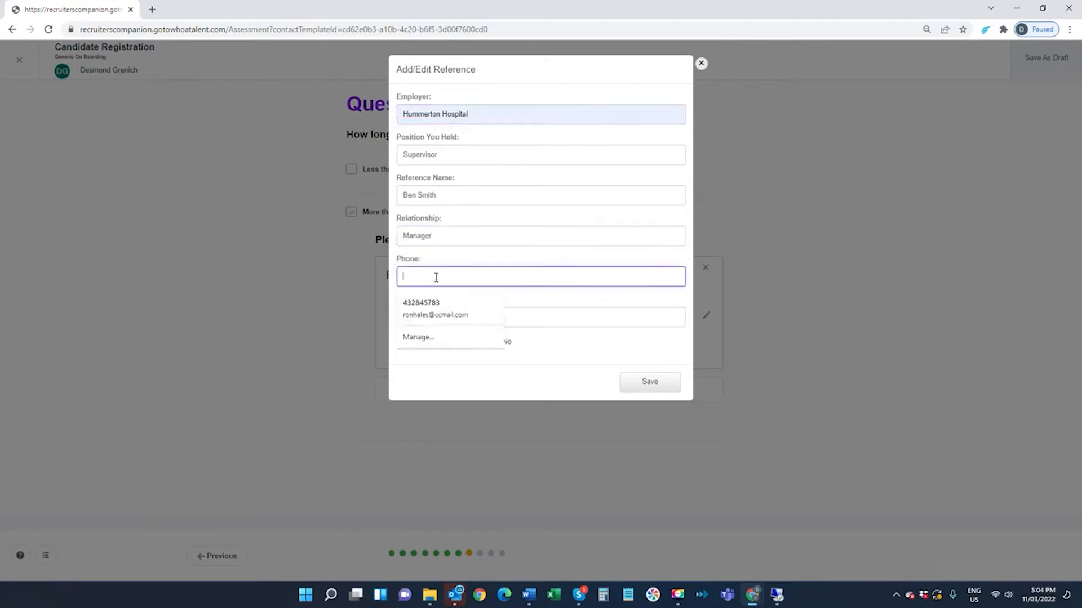
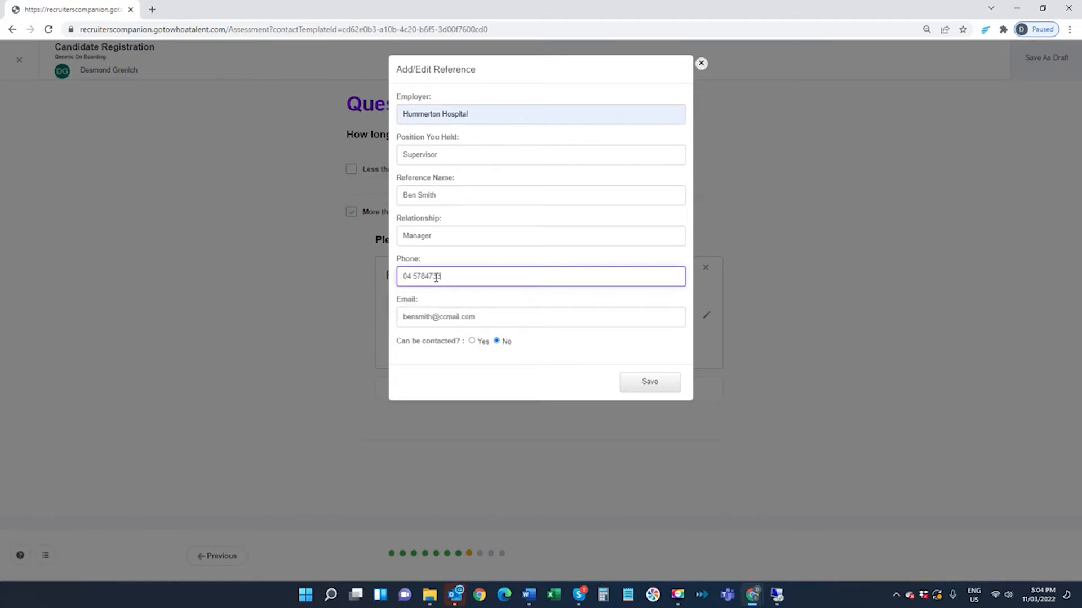
pyautogui.click(635, 381)
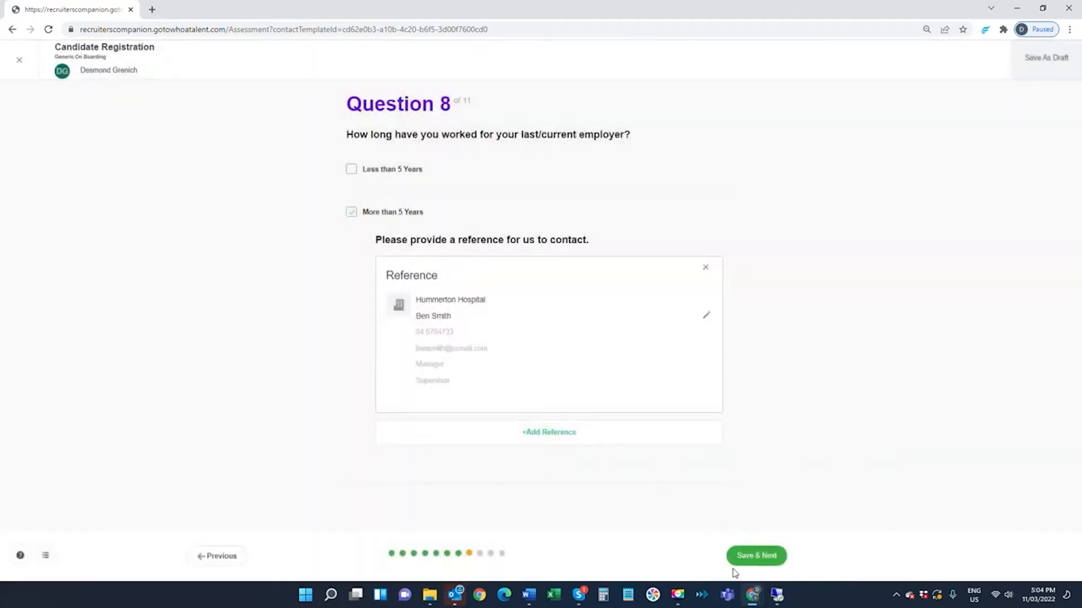
pyautogui.click(746, 559)
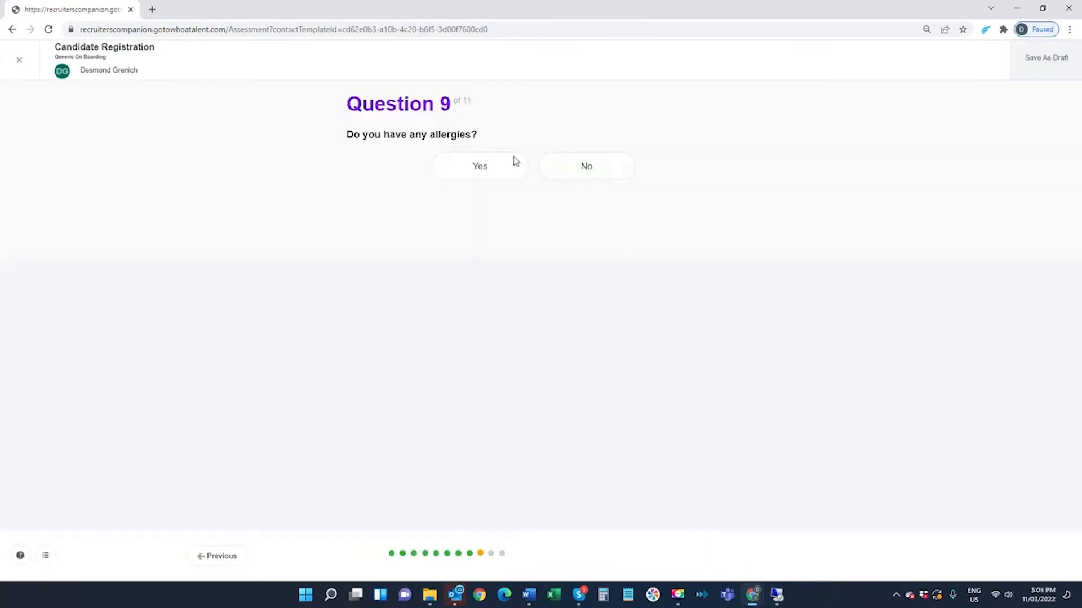
# - Answer No to allergies and pre-existing physical conditions, Yes to the truth declaration, and save the Candidate Registration as done
pyautogui.click(563, 167)
pyautogui.click(747, 559)
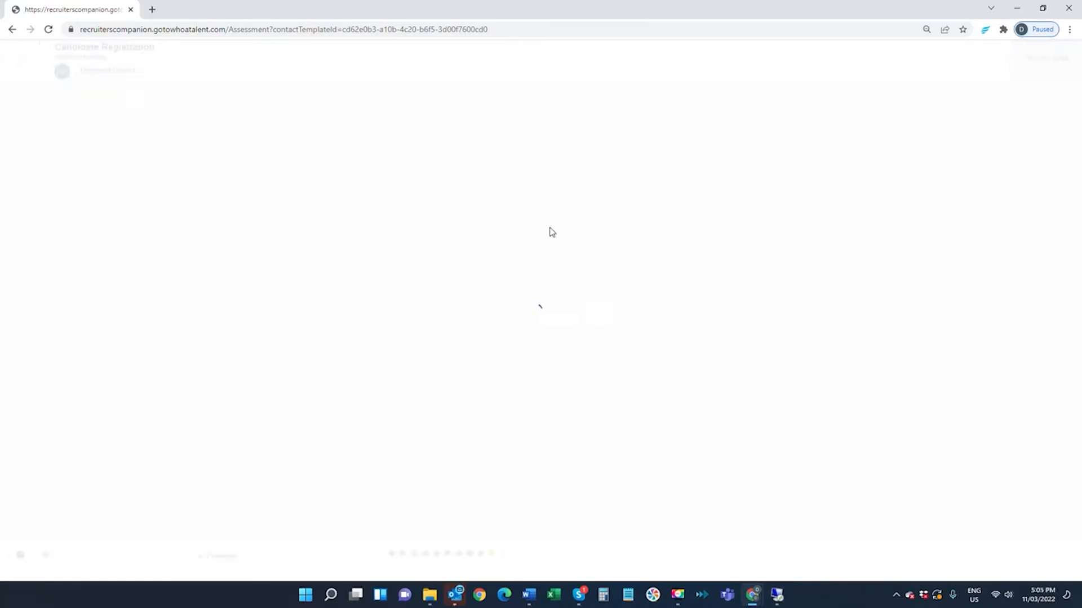
pyautogui.click(558, 181)
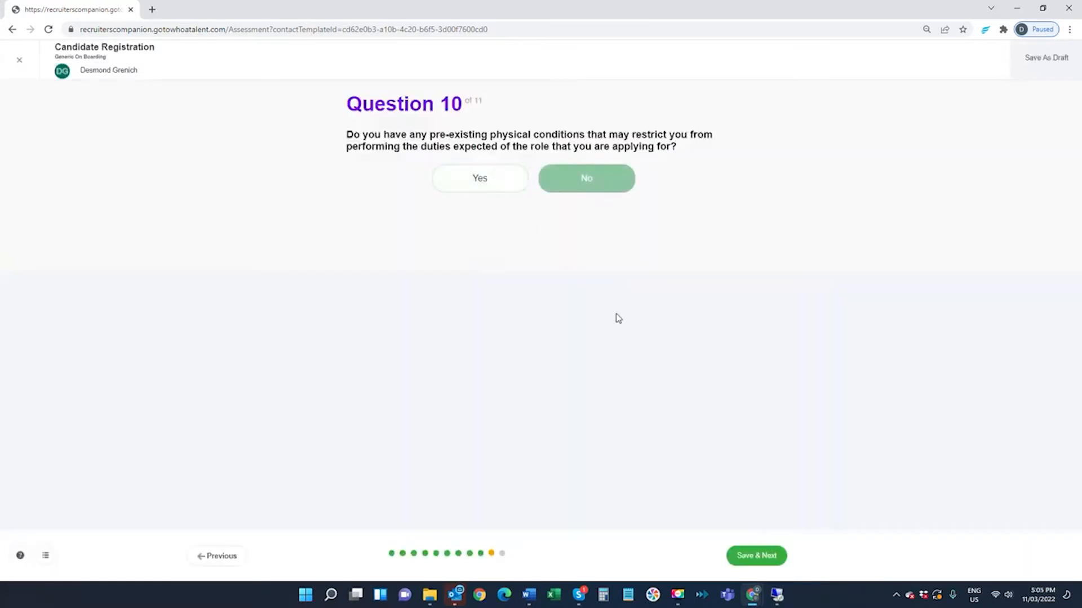
pyautogui.click(755, 557)
pyautogui.click(478, 193)
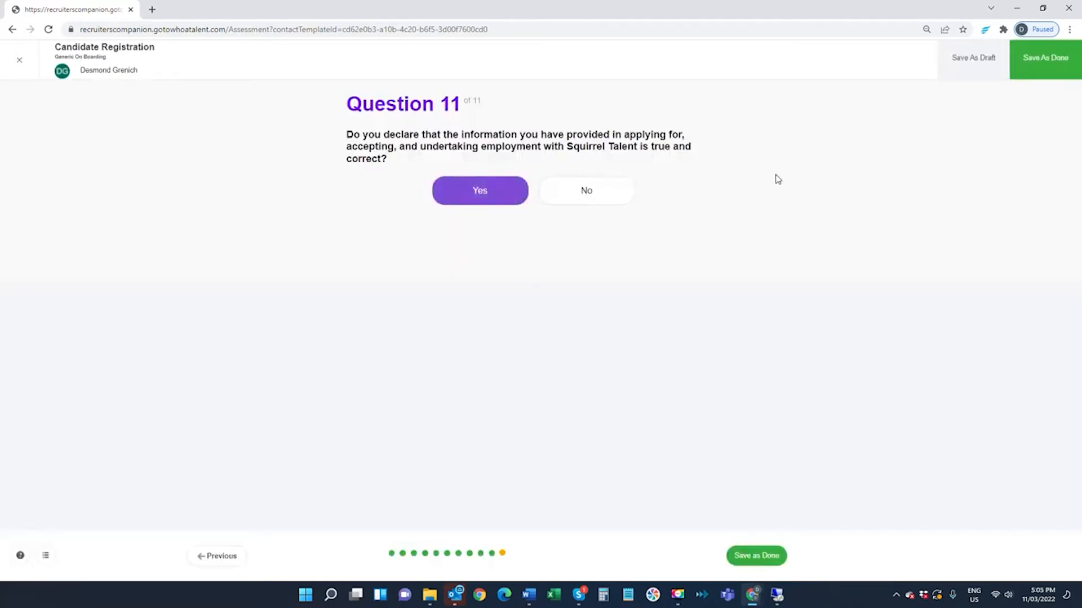
pyautogui.click(1057, 60)
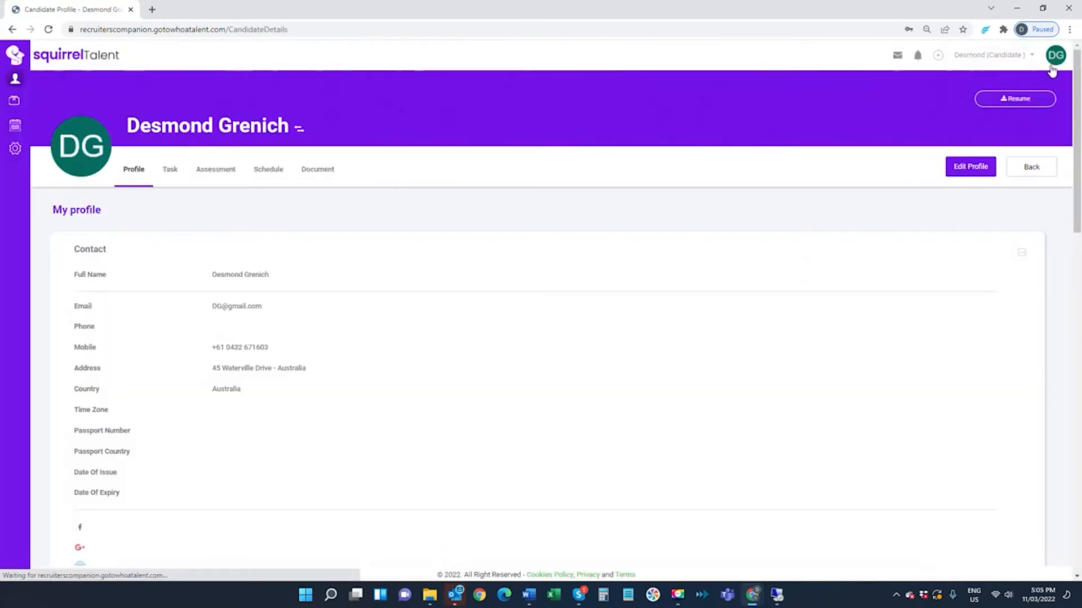
# - Switch from the candidate's account back to the original user
pyautogui.click(1055, 57)
pyautogui.click(991, 107)
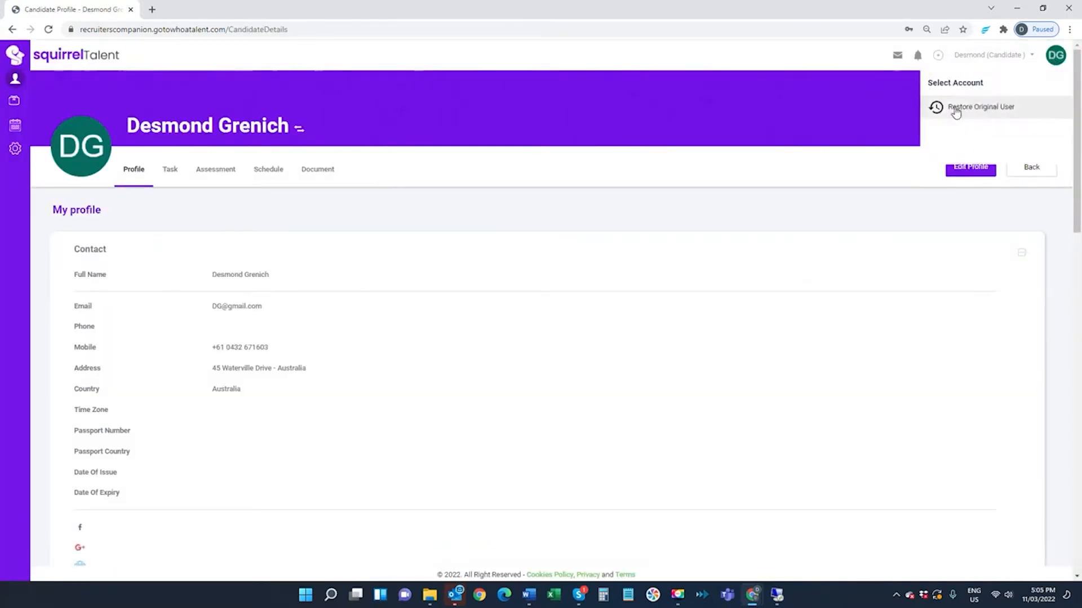
pyautogui.click(958, 106)
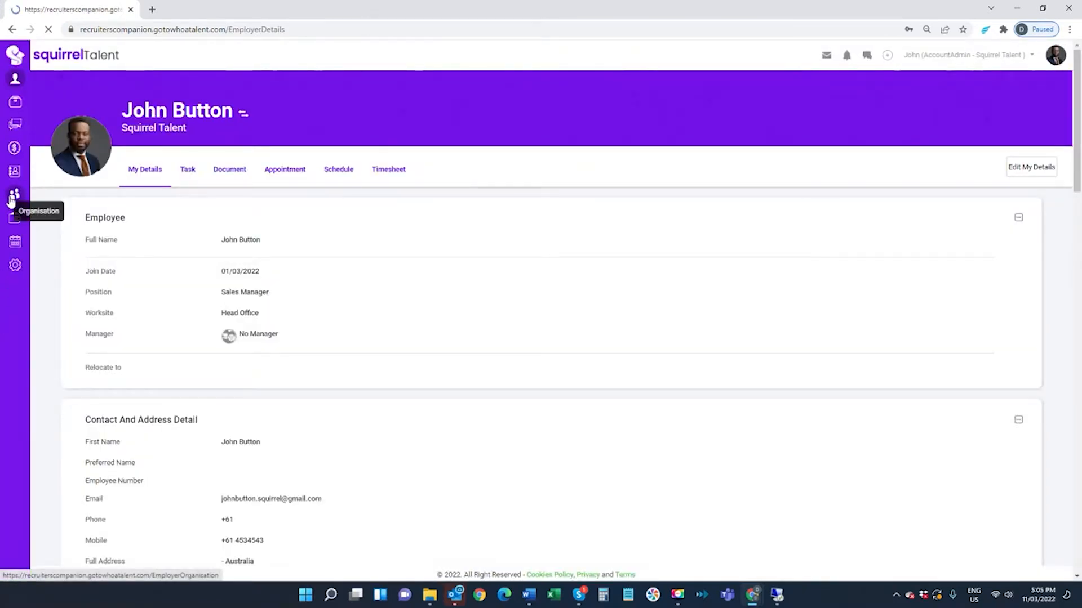
# - Find the Recruitment Consultant under the Recruitment Manager in the organisation structure and switch to that employee's account
pyautogui.click(12, 195)
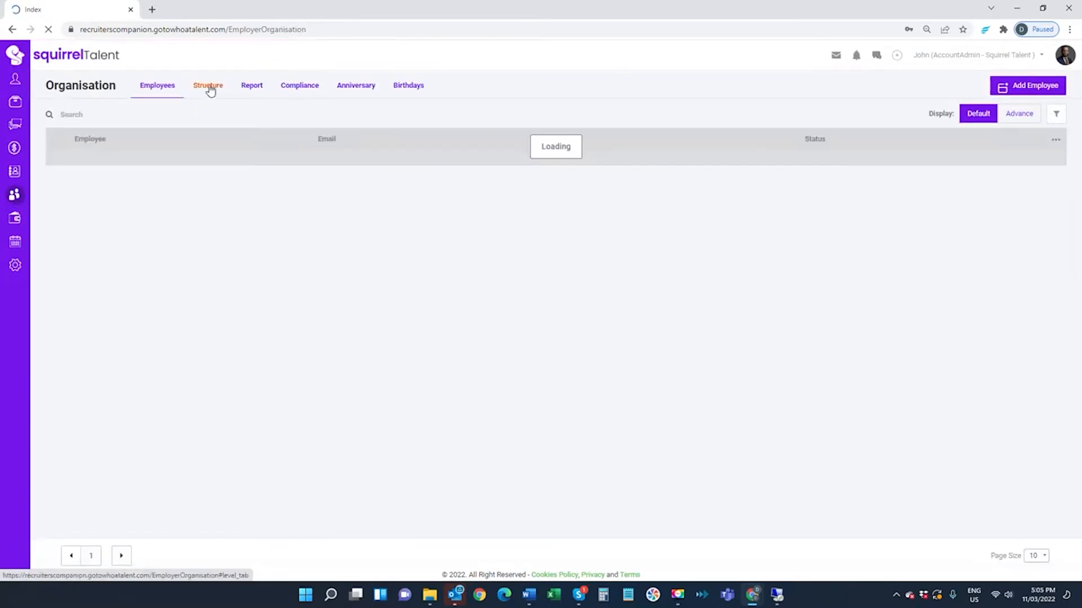
pyautogui.click(209, 90)
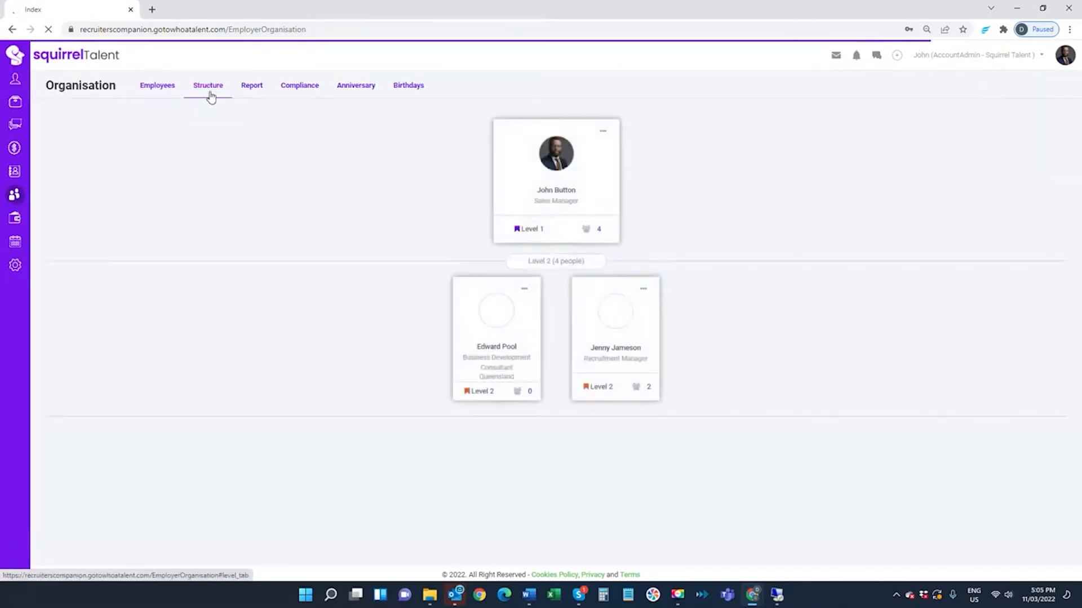
pyautogui.click(639, 391)
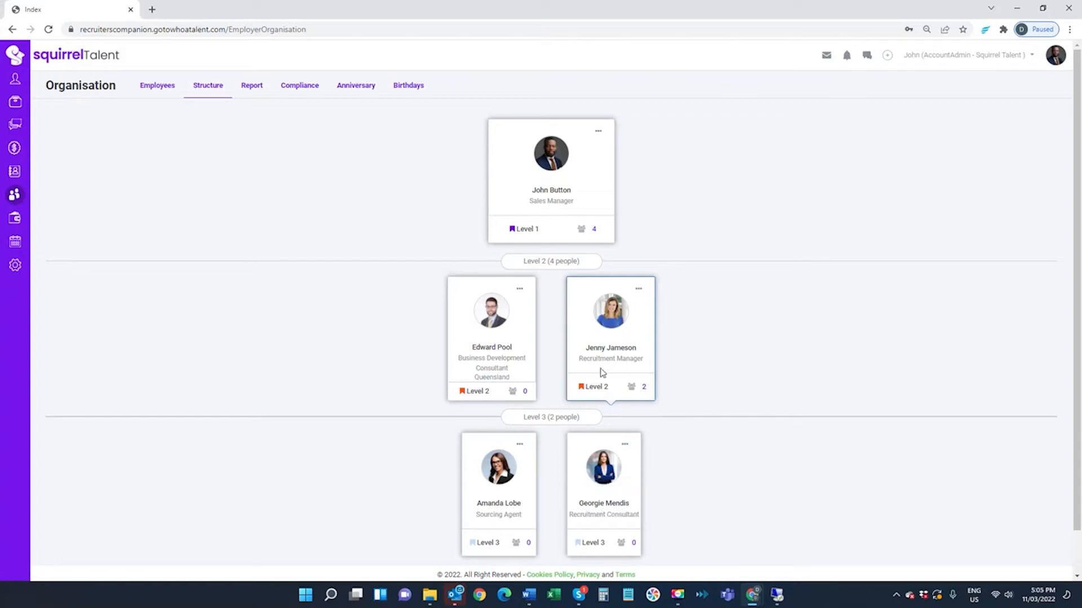
pyautogui.click(602, 470)
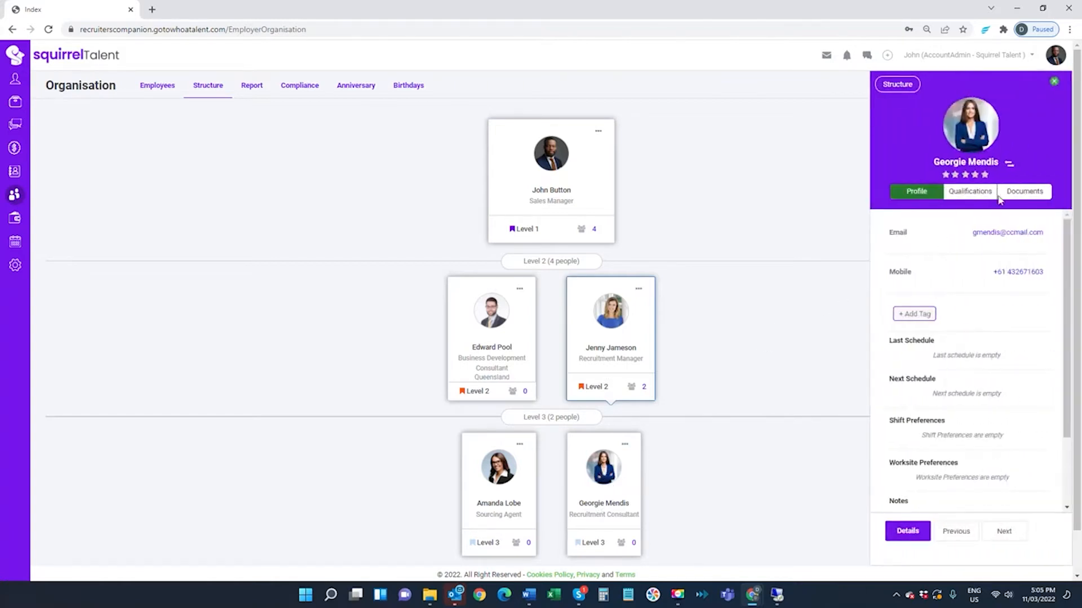
pyautogui.click(1009, 165)
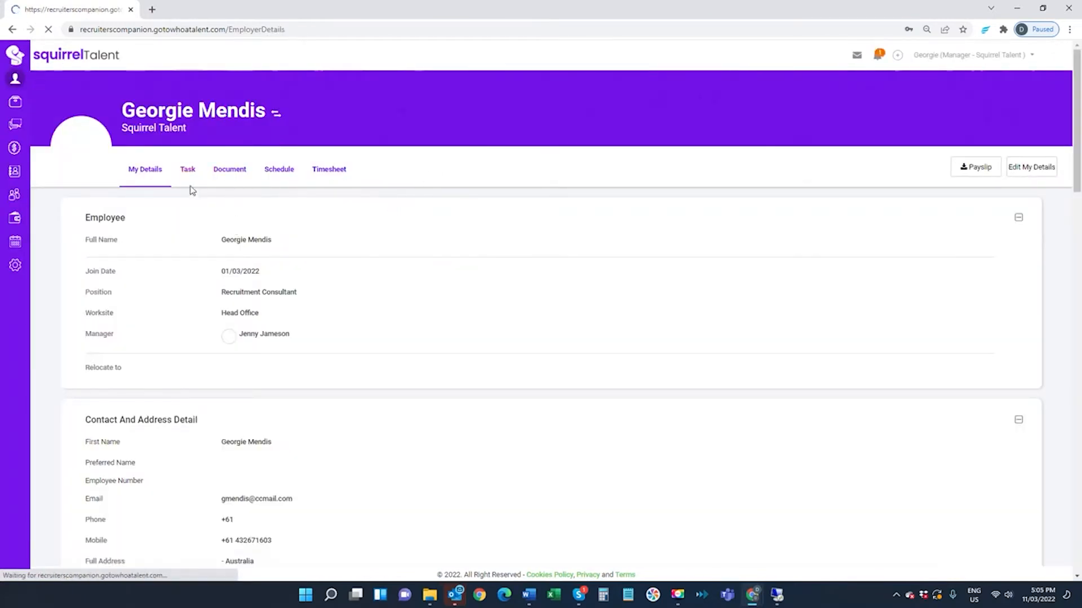
# - View the Recruitment Consultant's task list and open the completed Candidate Registration from its review notification
pyautogui.click(191, 171)
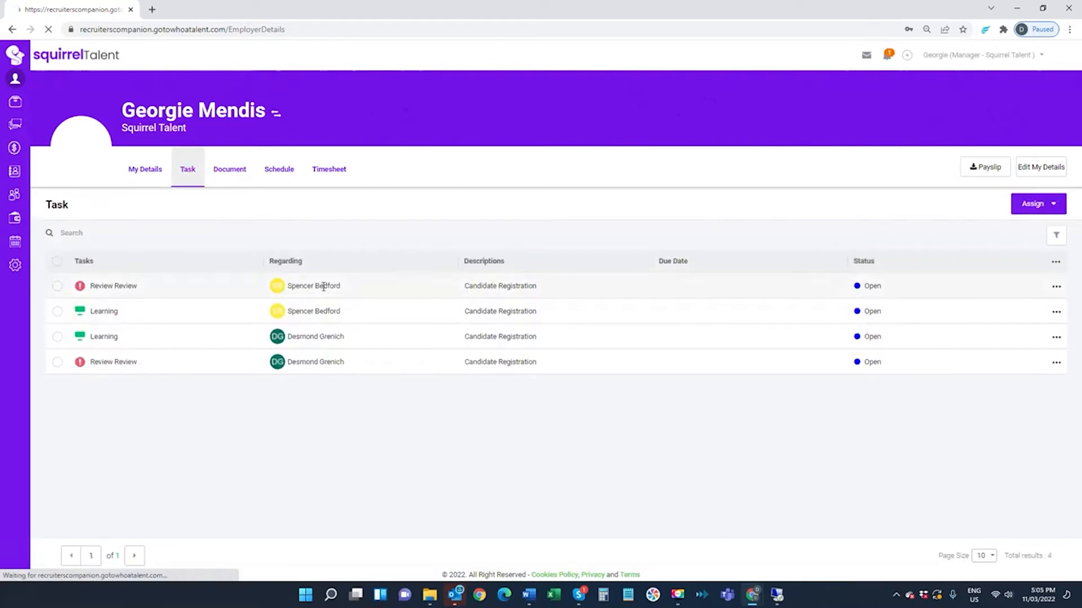
pyautogui.click(889, 57)
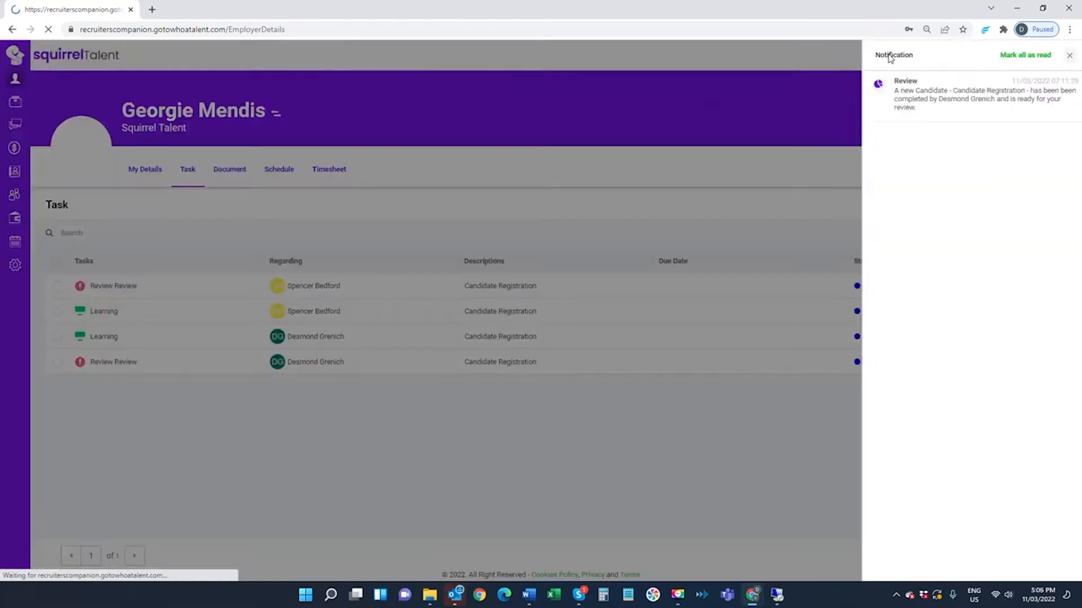
pyautogui.click(917, 96)
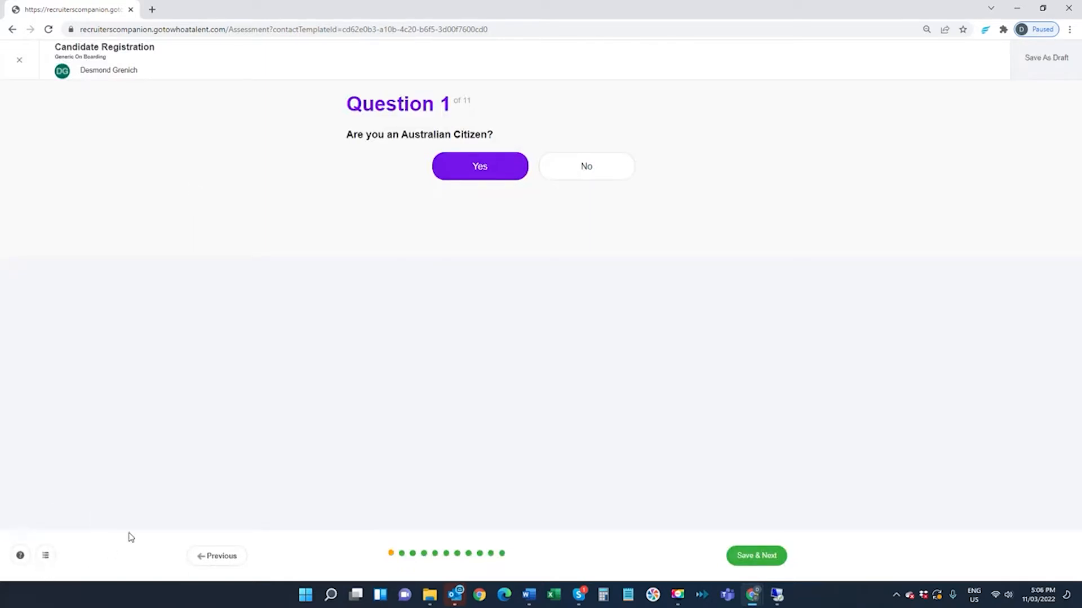
# - Review all the candidate's responses in list view, set Candidate Progression to Induction and save the review as done
pyautogui.click(46, 556)
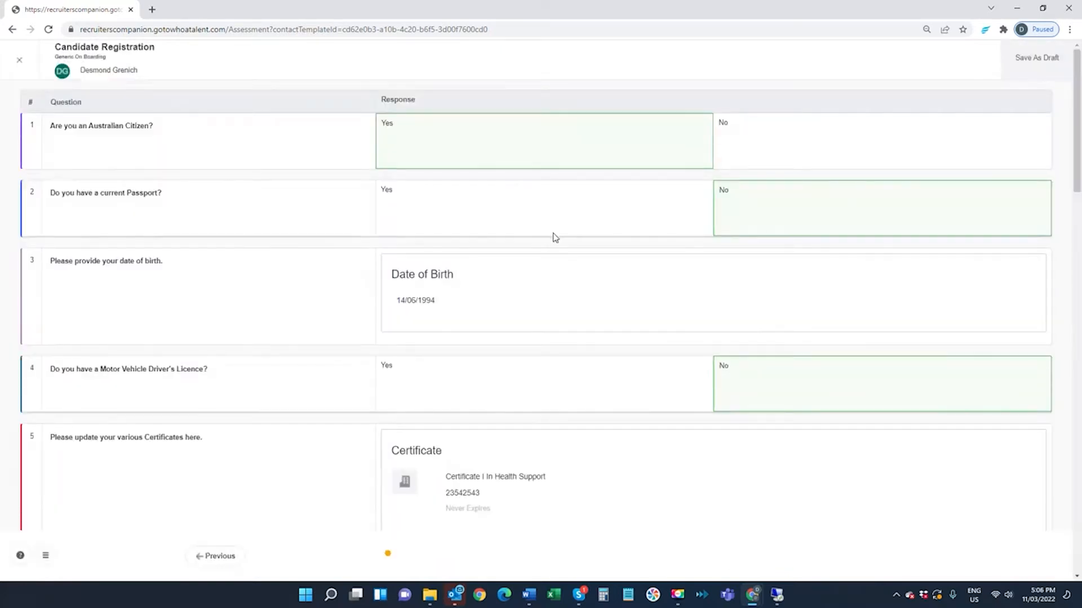
pyautogui.scroll(-12, 558, 234)
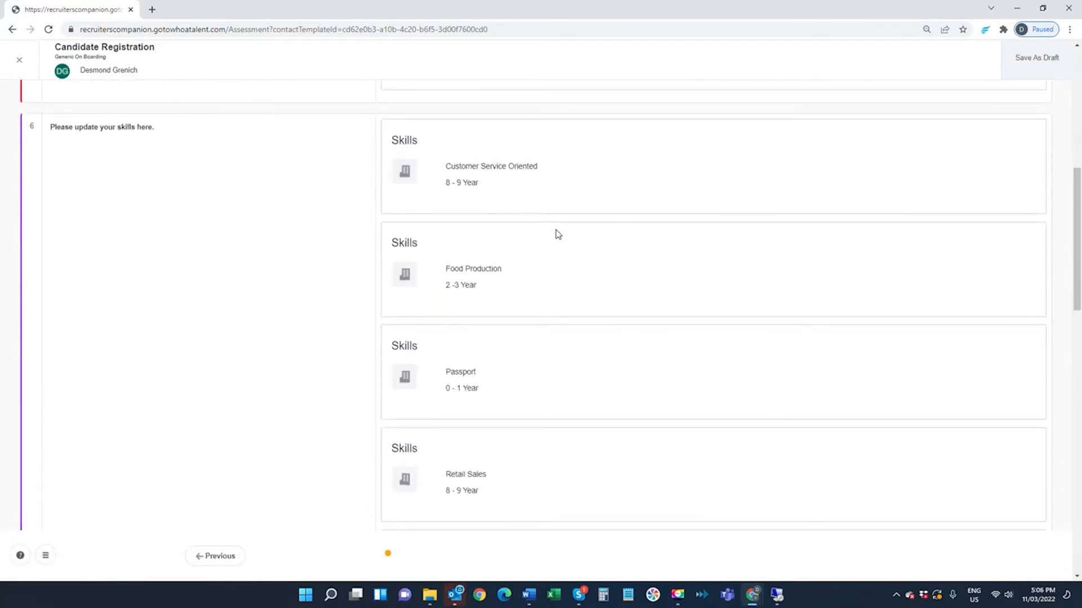
pyautogui.scroll(-5, 557, 234)
pyautogui.scroll(8, 560, 236)
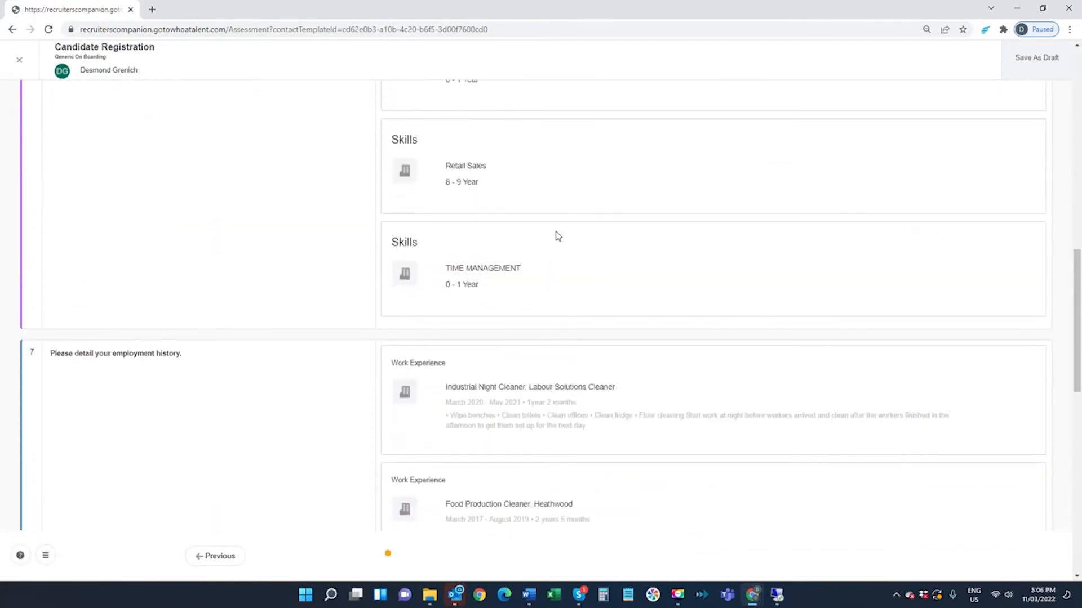
pyautogui.scroll(-12, 561, 237)
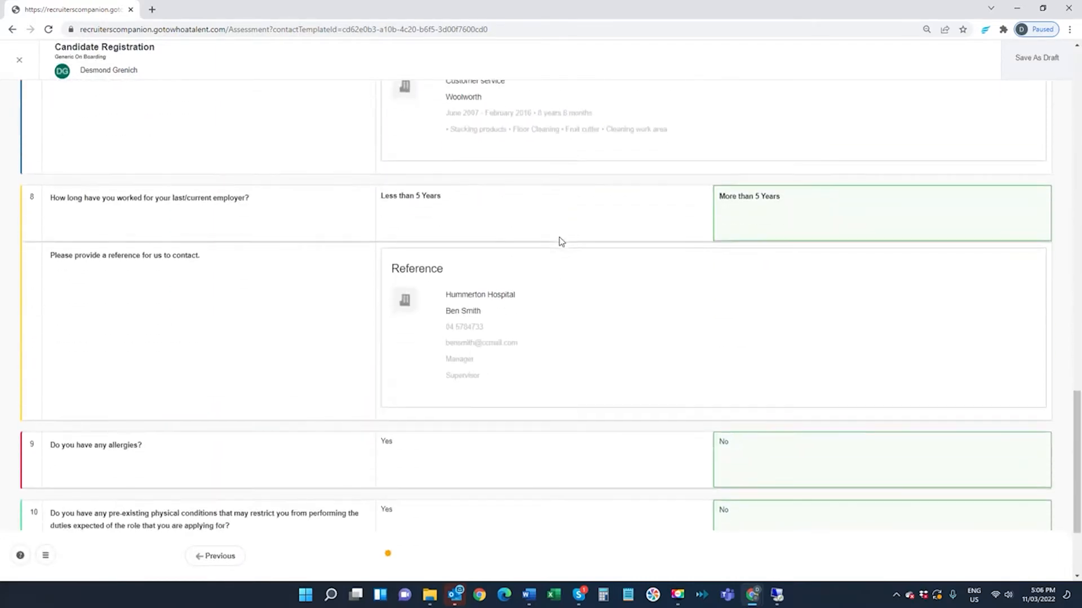
pyautogui.scroll(-3, 505, 367)
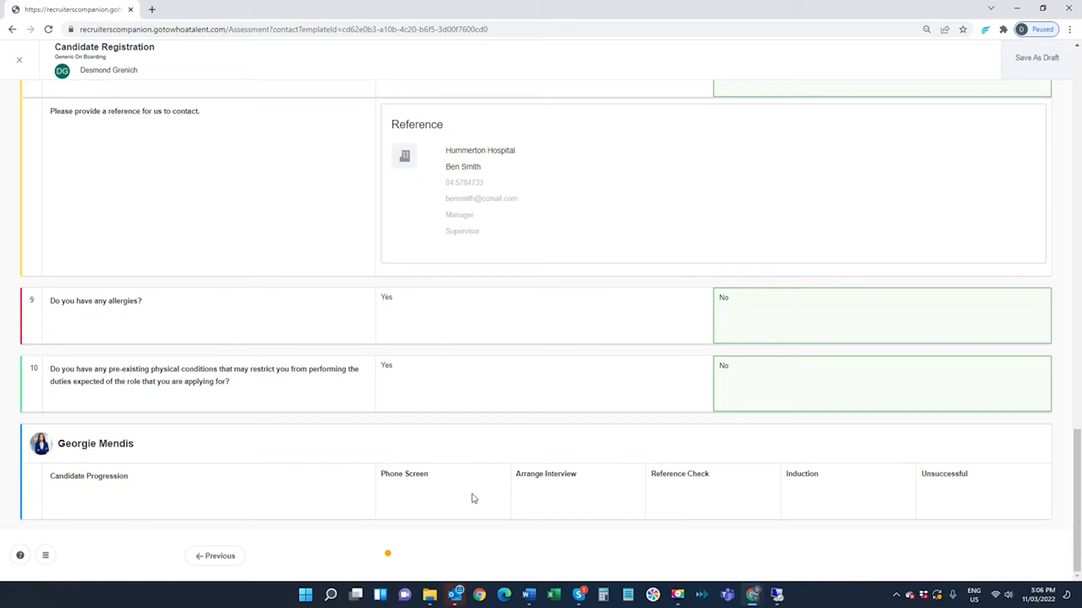
pyautogui.click(844, 491)
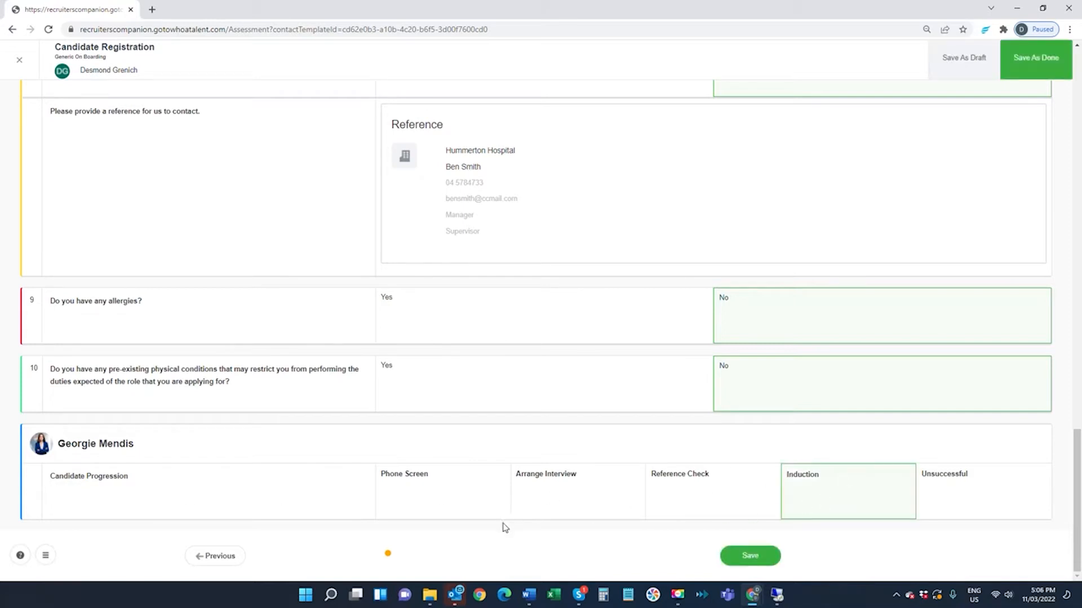
pyautogui.click(1022, 61)
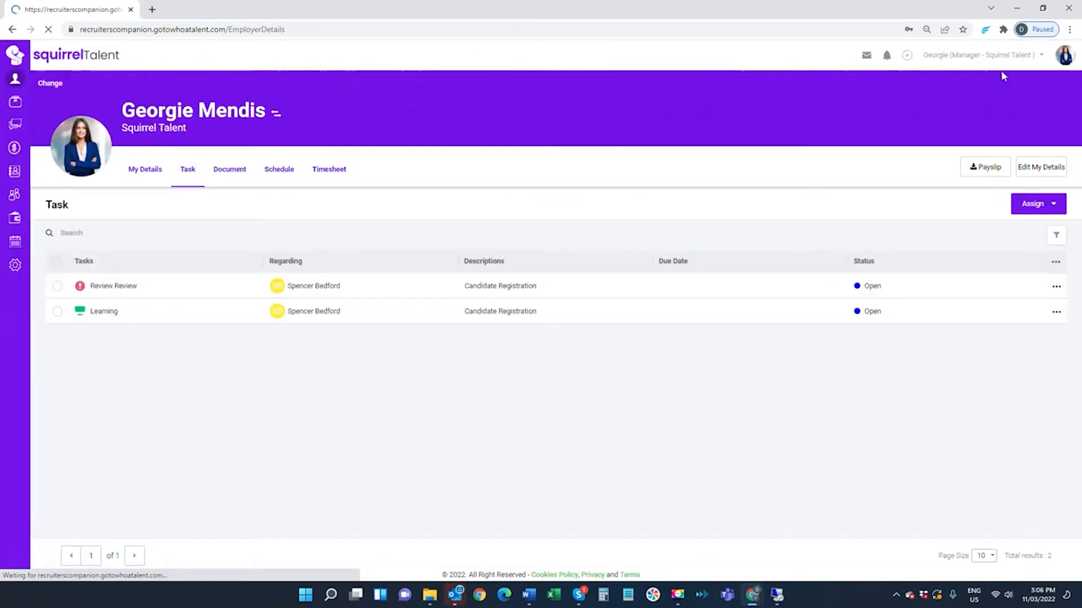
# - Restore the original user and switch to the onboarded candidate's account from the Candidates contact list
pyautogui.click(1059, 62)
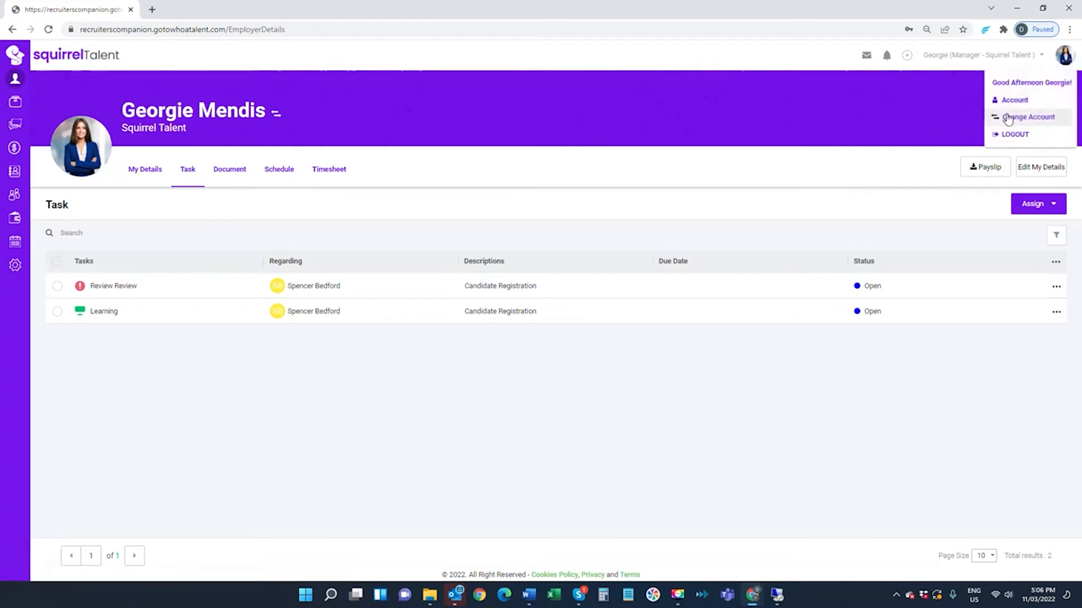
pyautogui.click(1008, 118)
pyautogui.click(982, 109)
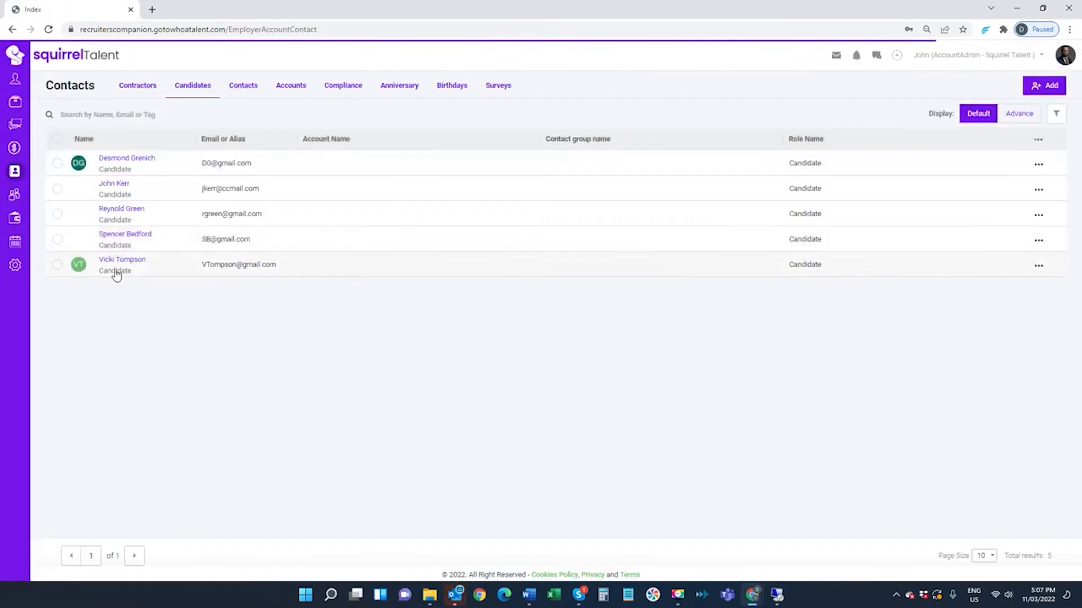
pyautogui.click(78, 167)
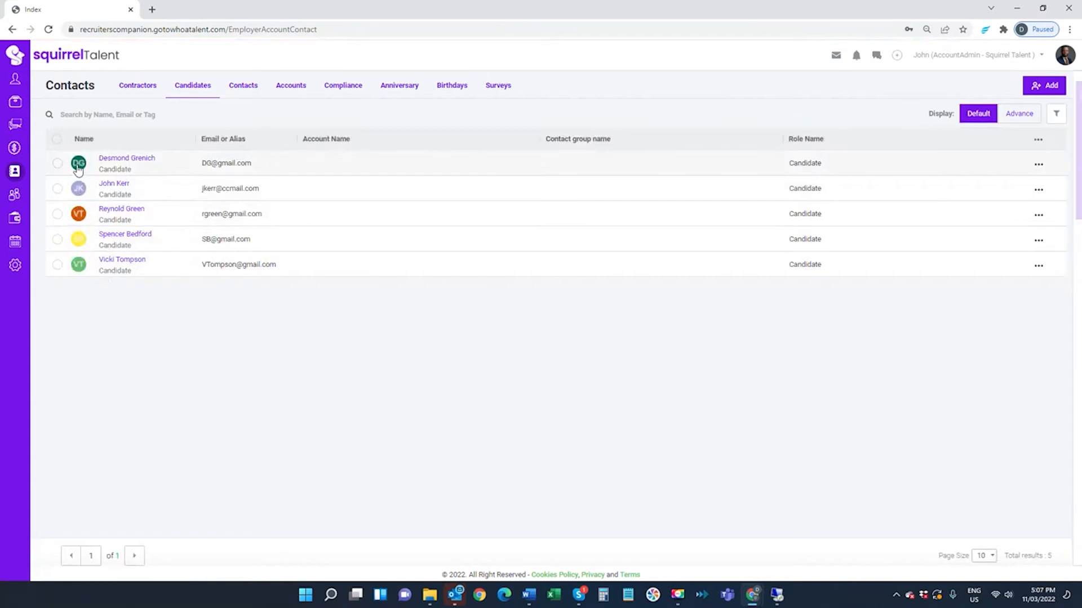
pyautogui.click(1023, 164)
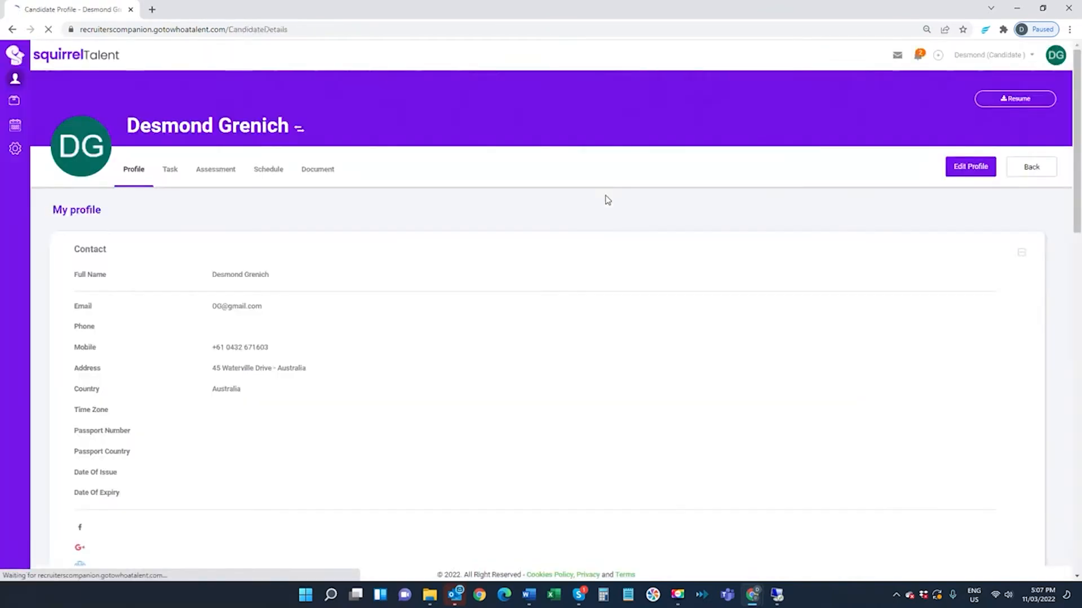
# - Open the new Induction assessment from the candidate's notifications and download Confidentiality_Deed.pdf from question 1
pyautogui.click(918, 59)
pyautogui.moveTo(893, 151)
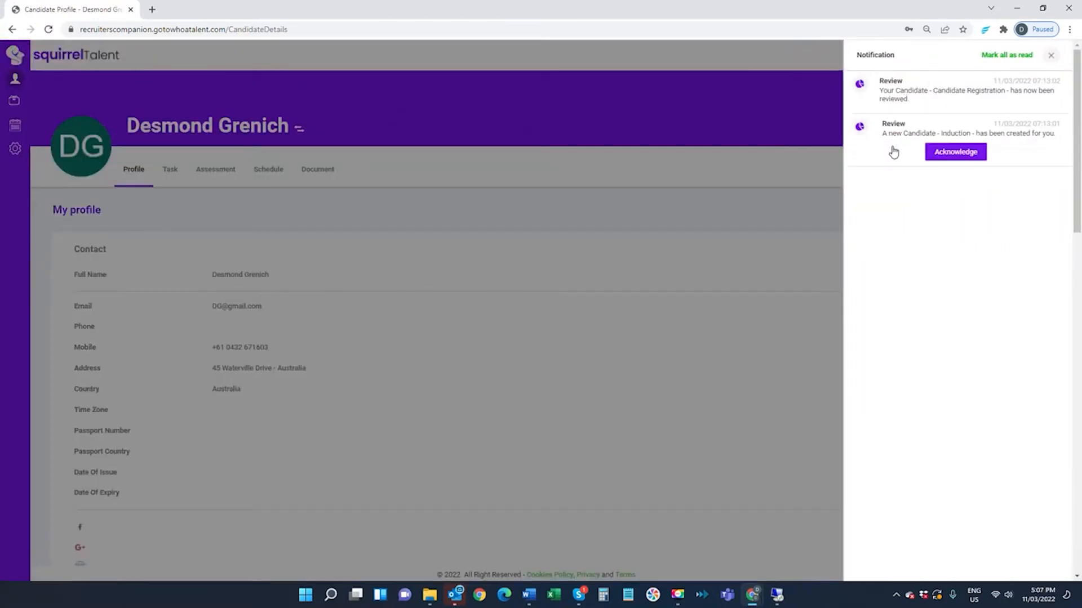
pyautogui.moveTo(885, 106)
pyautogui.click(907, 134)
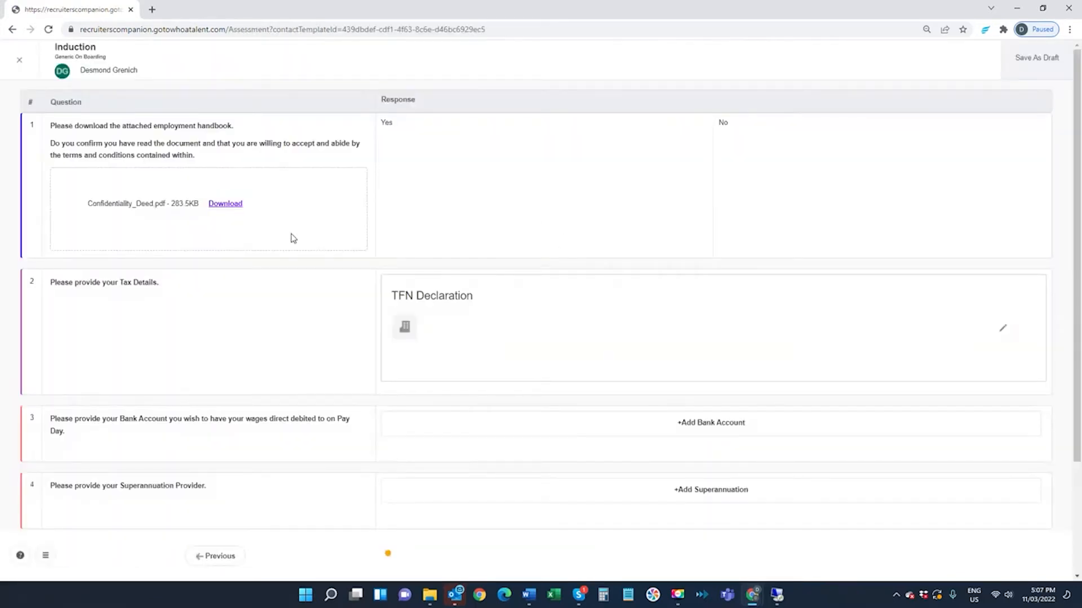
pyautogui.click(227, 207)
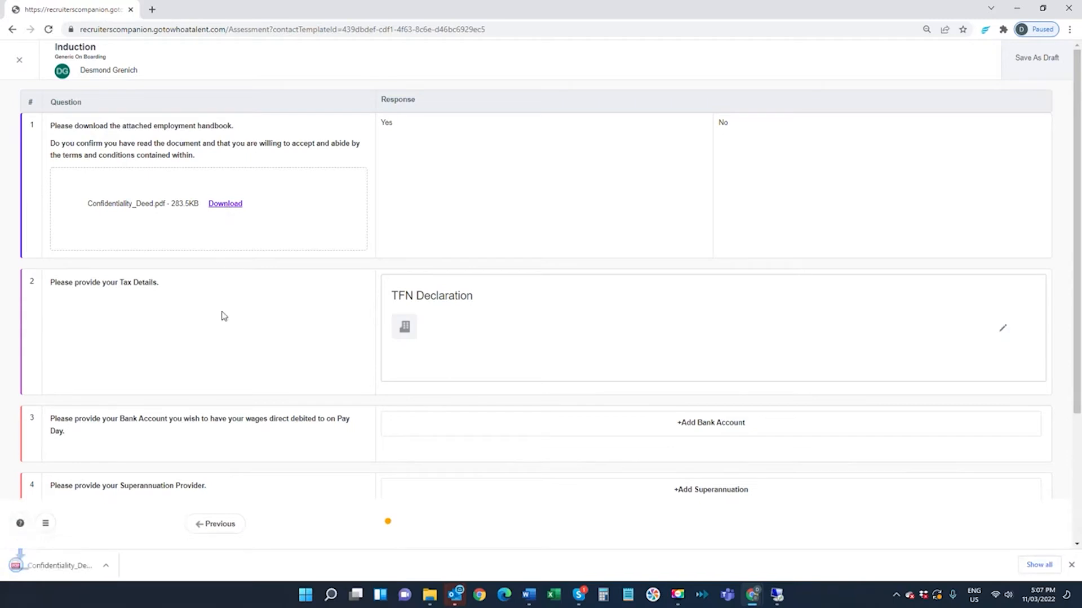
# - Answer Yes to the handbook question and fill in the TFN declaration: tax number, TFN supplied, Australian resident and tax-free threshold Yes, HELP debt No
pyautogui.click(483, 216)
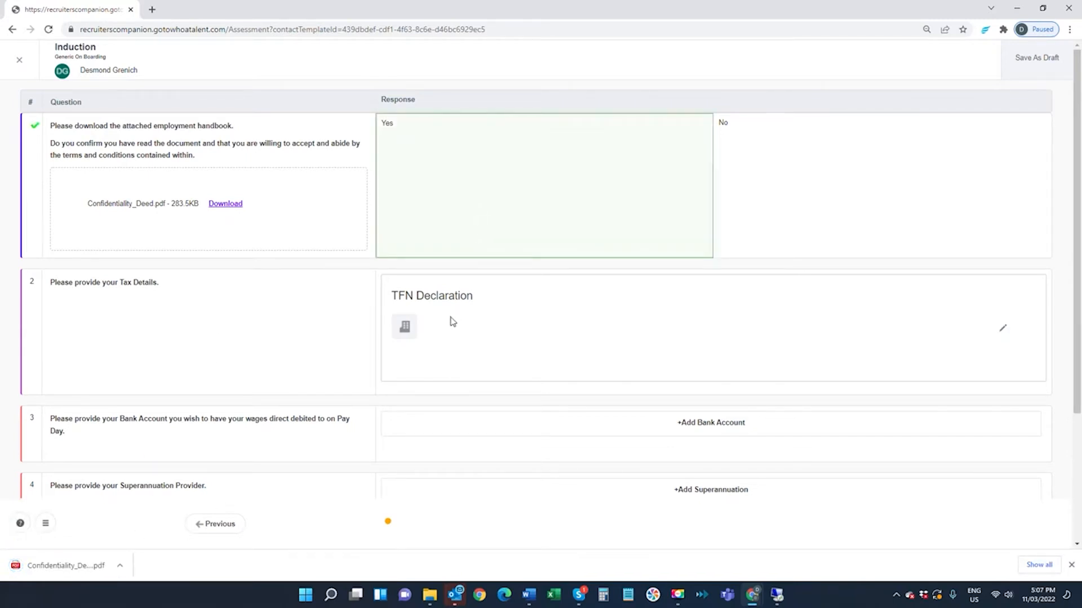
pyautogui.click(1001, 330)
pyautogui.click(544, 101)
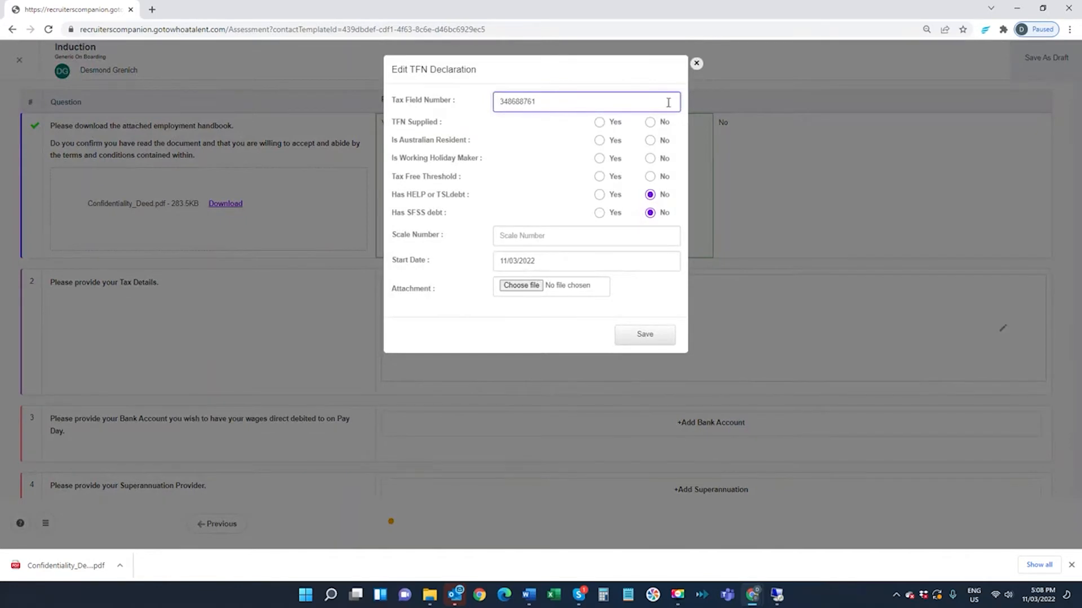
pyautogui.click(599, 122)
pyautogui.click(600, 140)
pyautogui.click(600, 194)
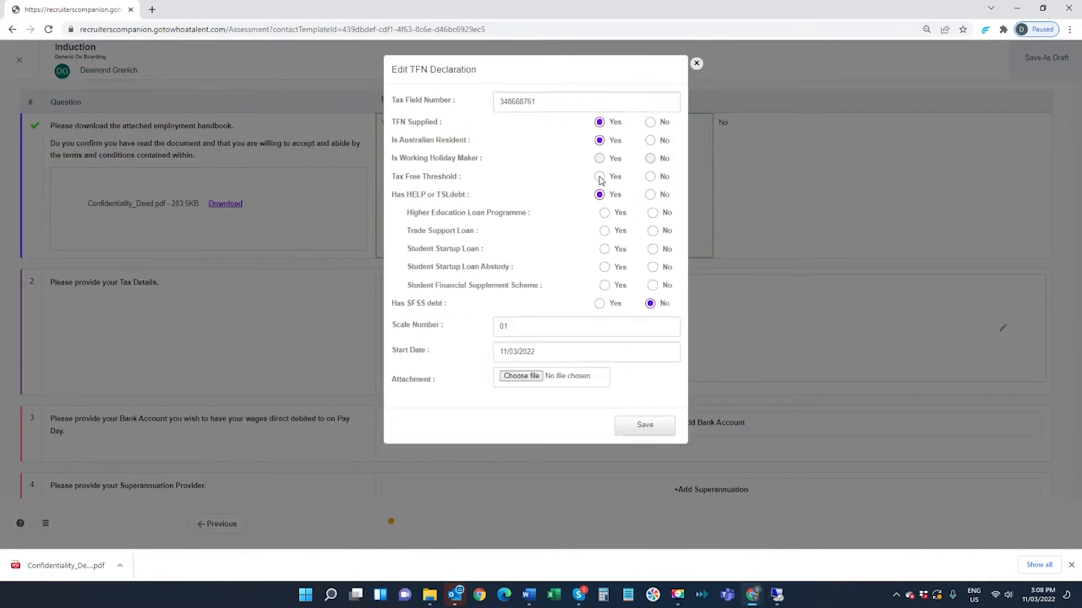
pyautogui.click(600, 176)
pyautogui.click(650, 195)
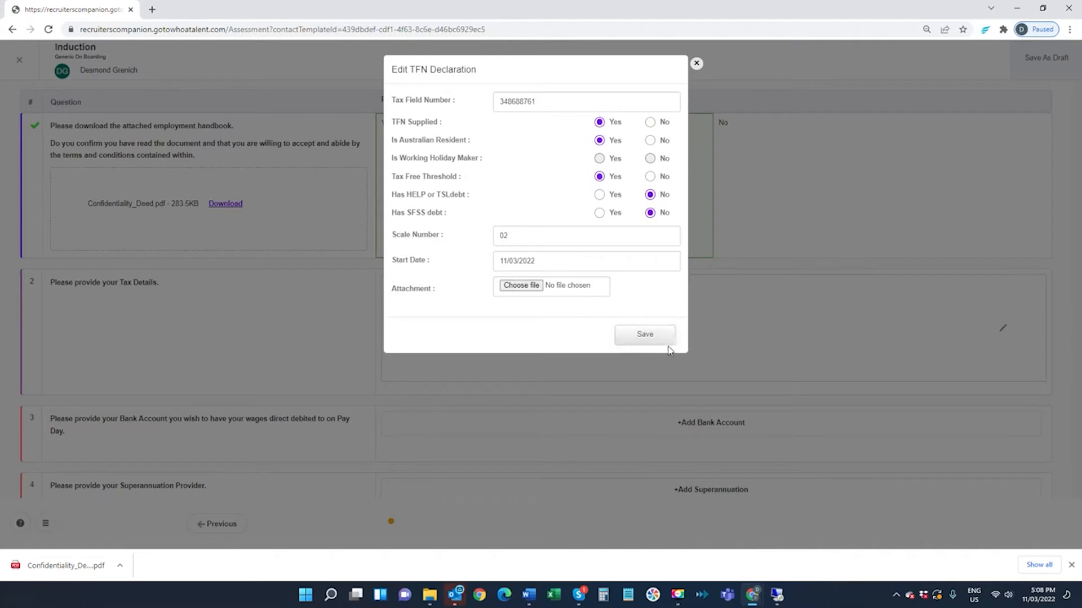
pyautogui.click(631, 336)
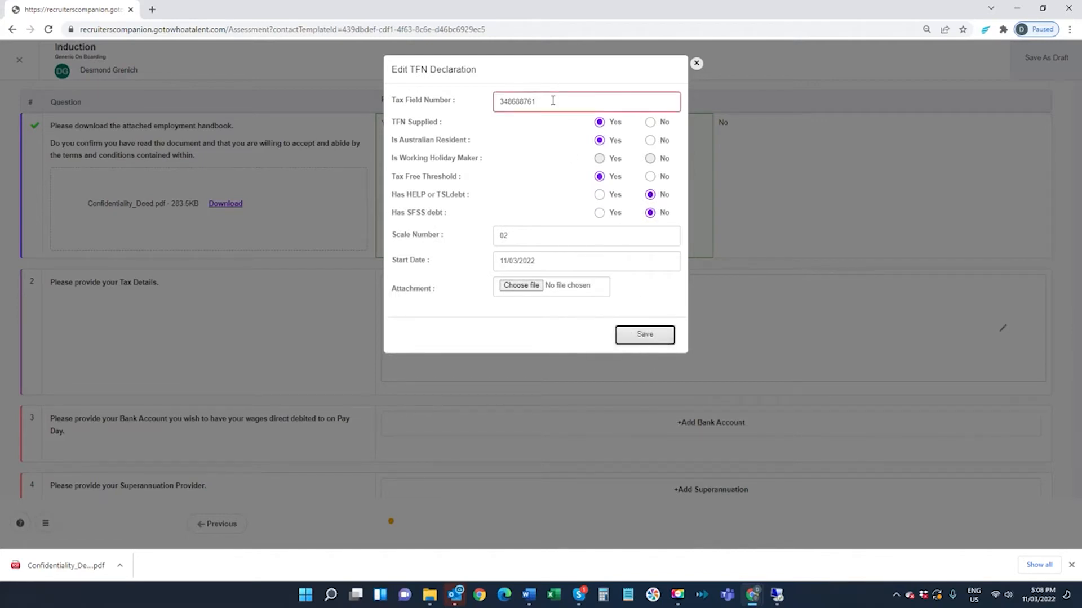
# - Replace the tax number in the TFN declaration and save the declaration
pyautogui.moveTo(553, 100); pyautogui.dragTo(453, 108)
pyautogui.write('3')
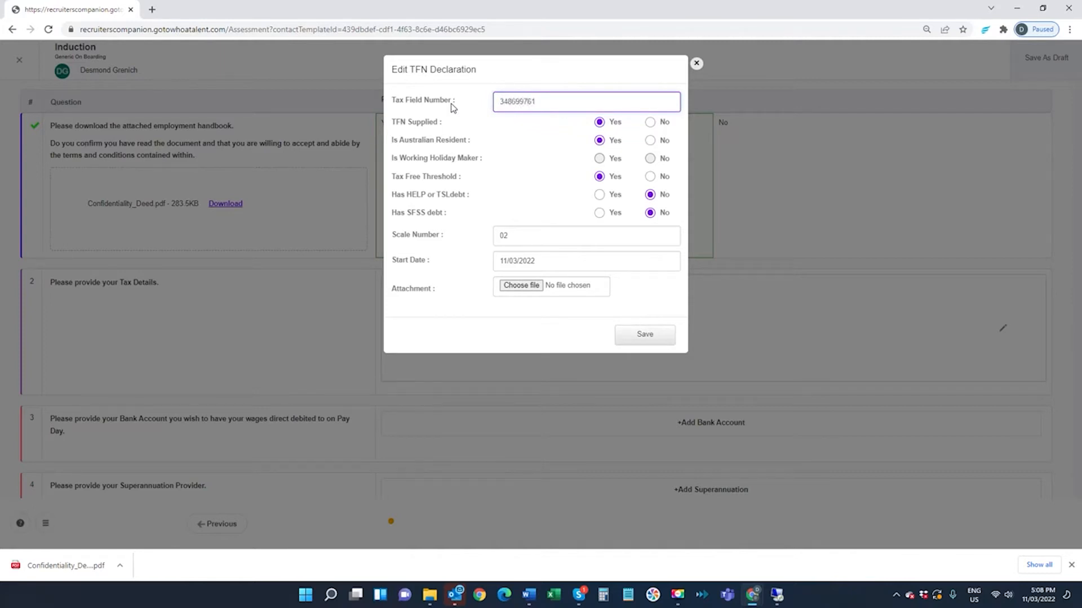
pyautogui.click(663, 342)
# - Add a bank account for question 3 with the candidate's account name, branch 035-078 and the account number, and save it
pyautogui.click(730, 431)
pyautogui.click(489, 110)
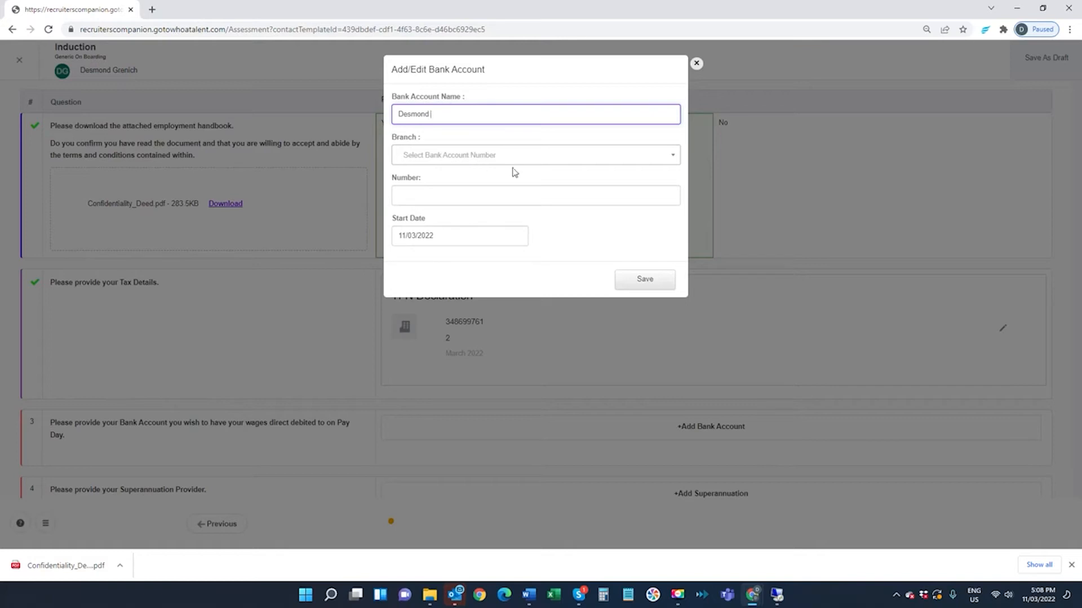
pyautogui.click(440, 156)
pyautogui.write('0')
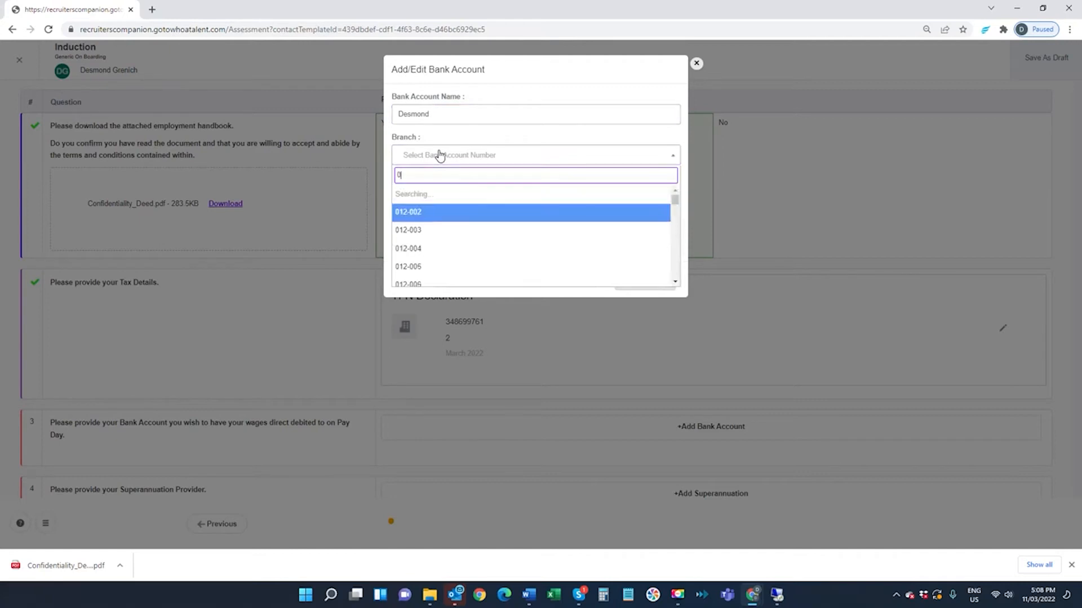
pyautogui.write('78')
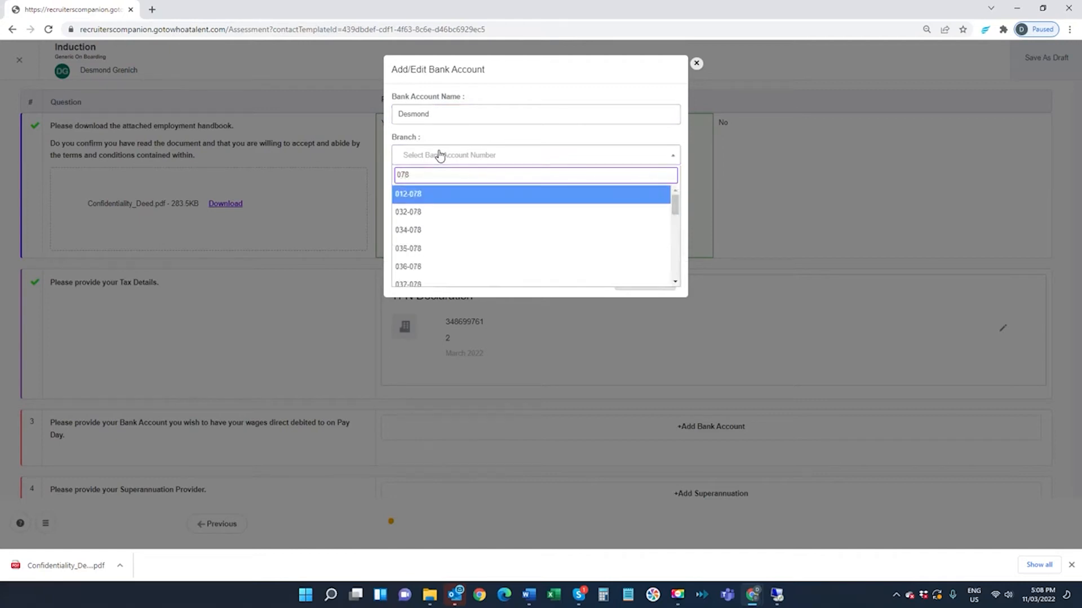
pyautogui.click(437, 246)
pyautogui.click(427, 193)
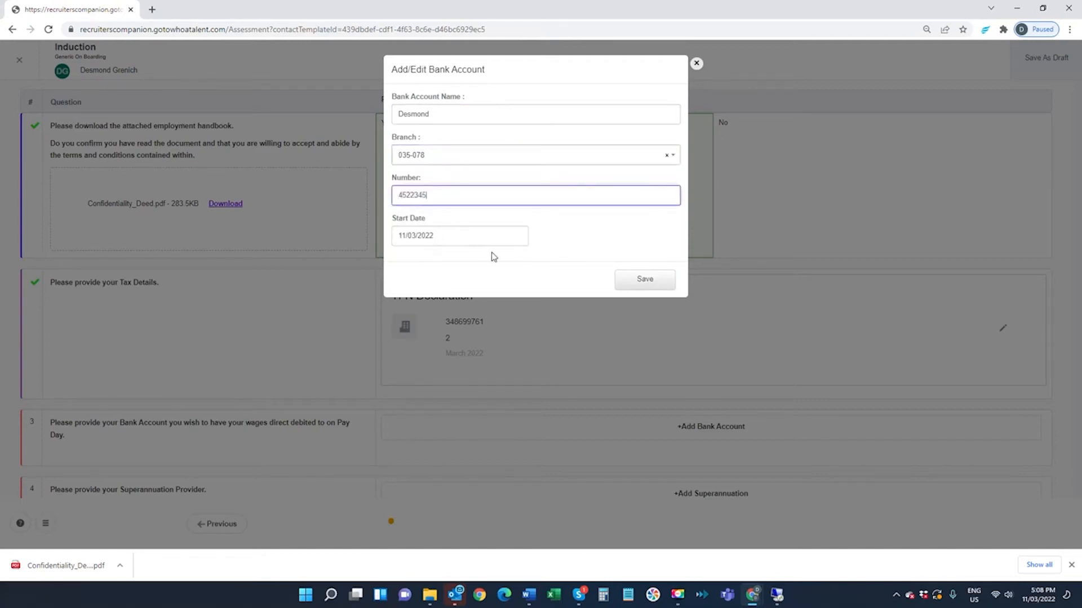
pyautogui.click(632, 282)
# - Add superannuation for question 4 with the fund AMP CUSTOMSUPER - AMP0277AU and the membership number, and save it
pyautogui.scroll(-5, 705, 464)
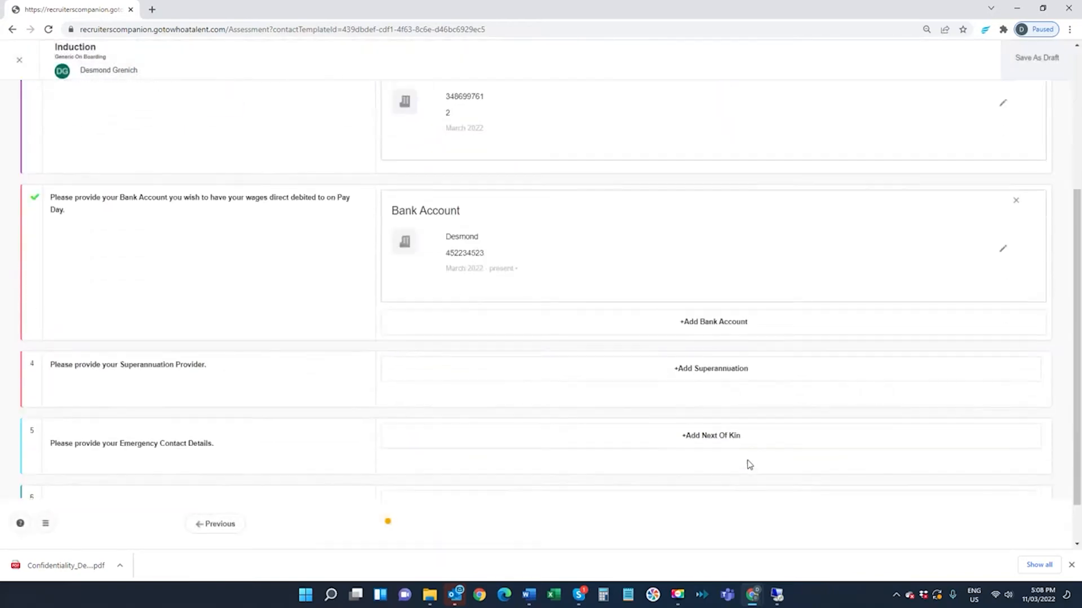
pyautogui.click(715, 314)
pyautogui.click(484, 119)
pyautogui.click(479, 208)
pyautogui.click(453, 194)
pyautogui.click(641, 278)
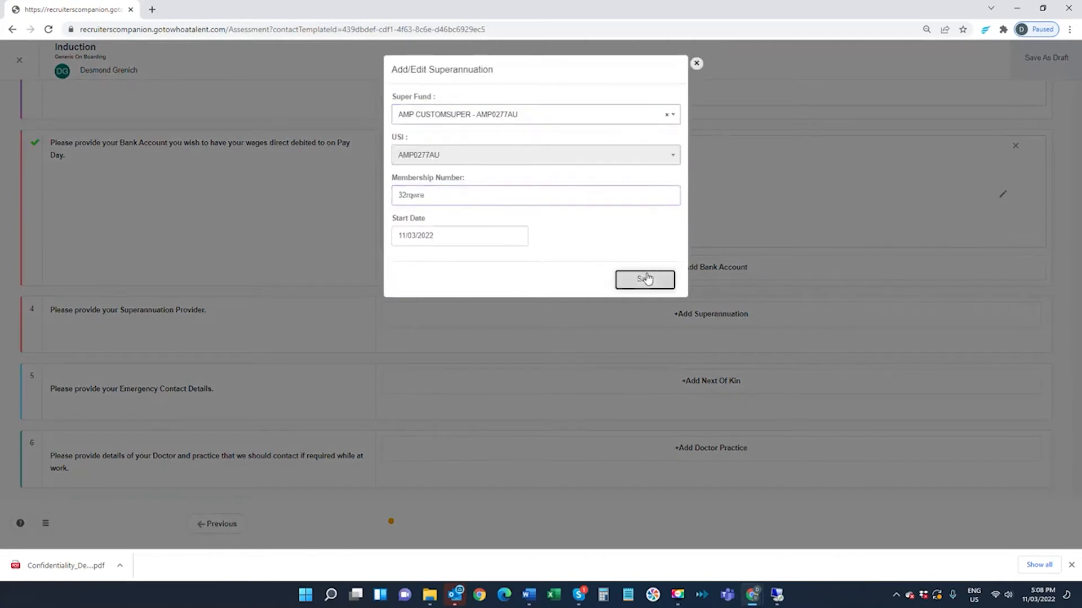
# - Add a next of kin for question 5 using the saved autofill contact details, set the relationship to Brother and save
pyautogui.click(711, 480)
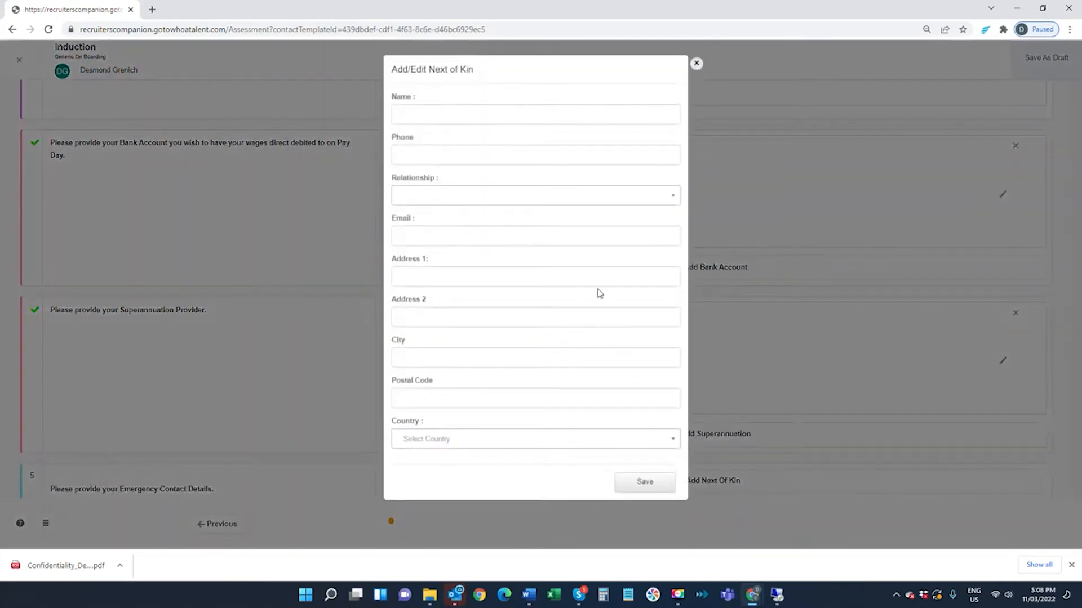
pyautogui.click(453, 114)
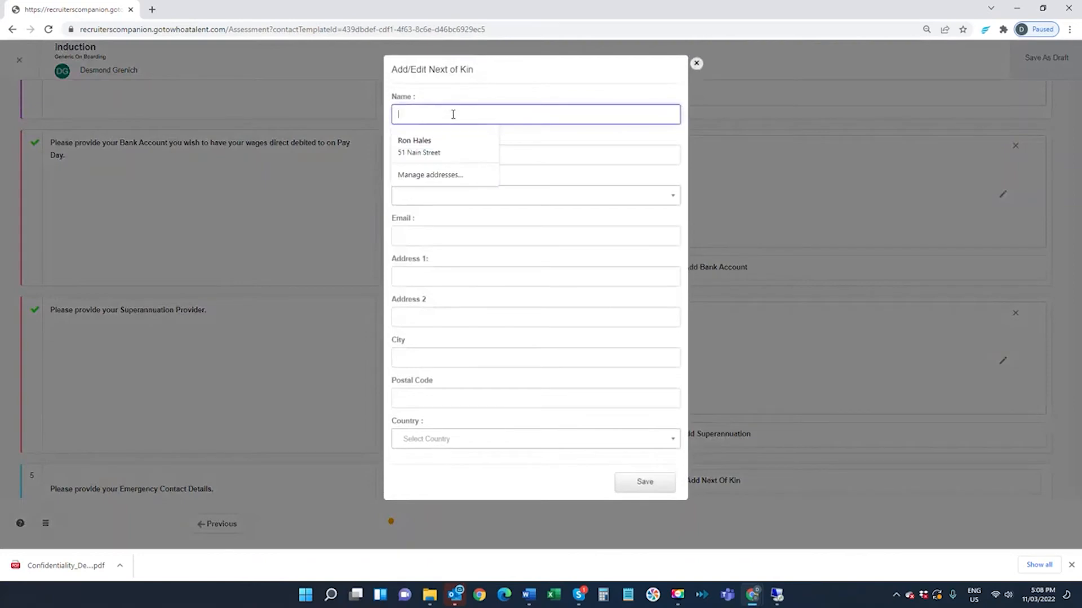
pyautogui.click(417, 146)
pyautogui.click(437, 196)
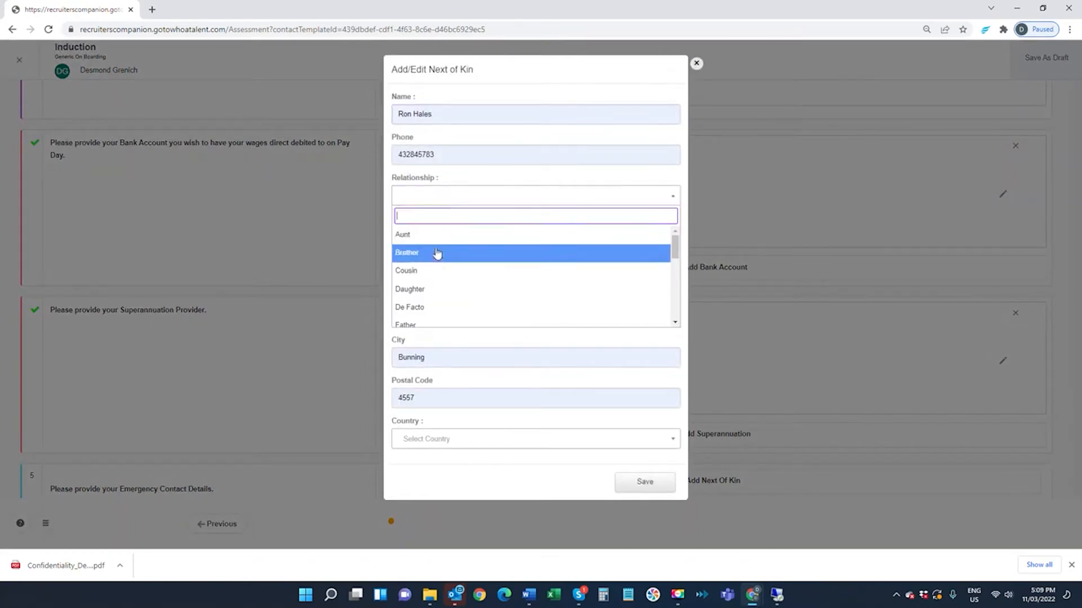
pyautogui.click(437, 253)
pyautogui.click(656, 483)
# - Add a doctor practice for question 6 with doctor name Hunter Health and practice name Buderim Practice, and save it
pyautogui.scroll(-3, 686, 448)
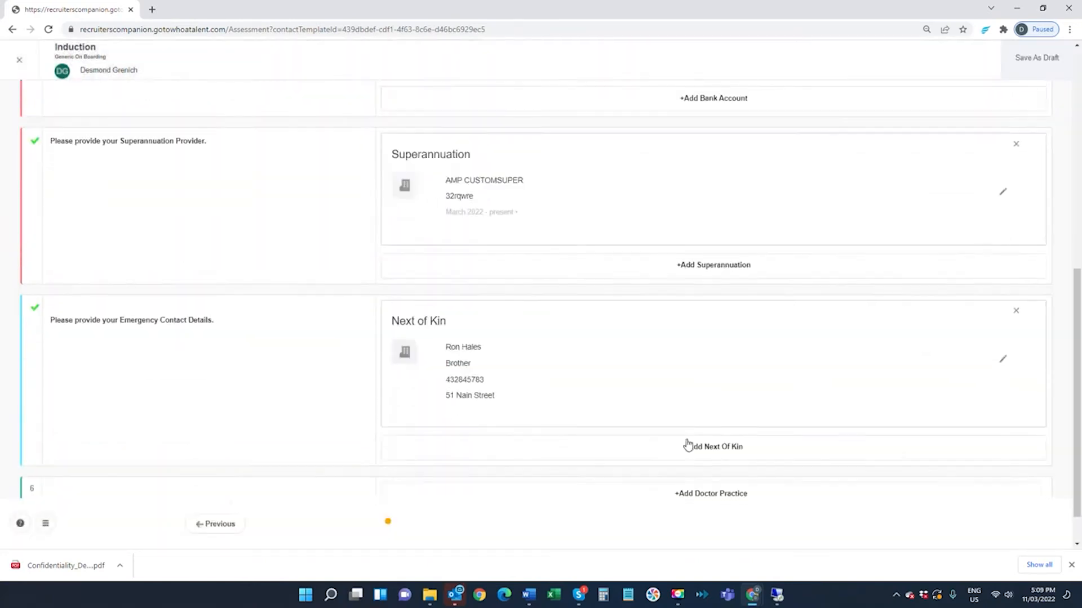
pyautogui.scroll(-1, 687, 445)
pyautogui.click(703, 449)
pyautogui.click(441, 115)
pyautogui.write('Hunter Health')
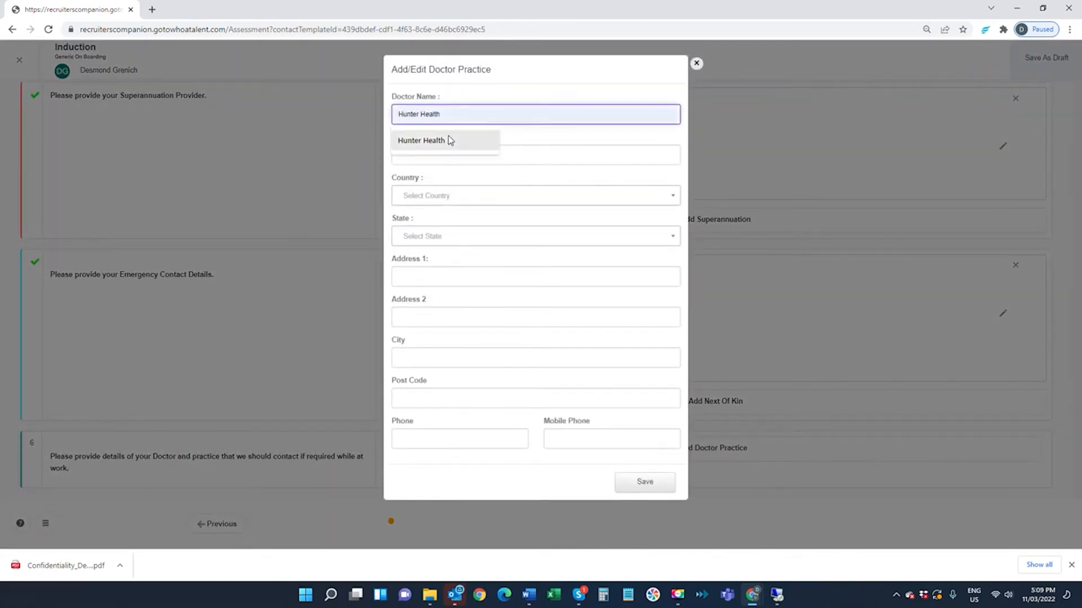
pyautogui.click(445, 140)
pyautogui.click(444, 157)
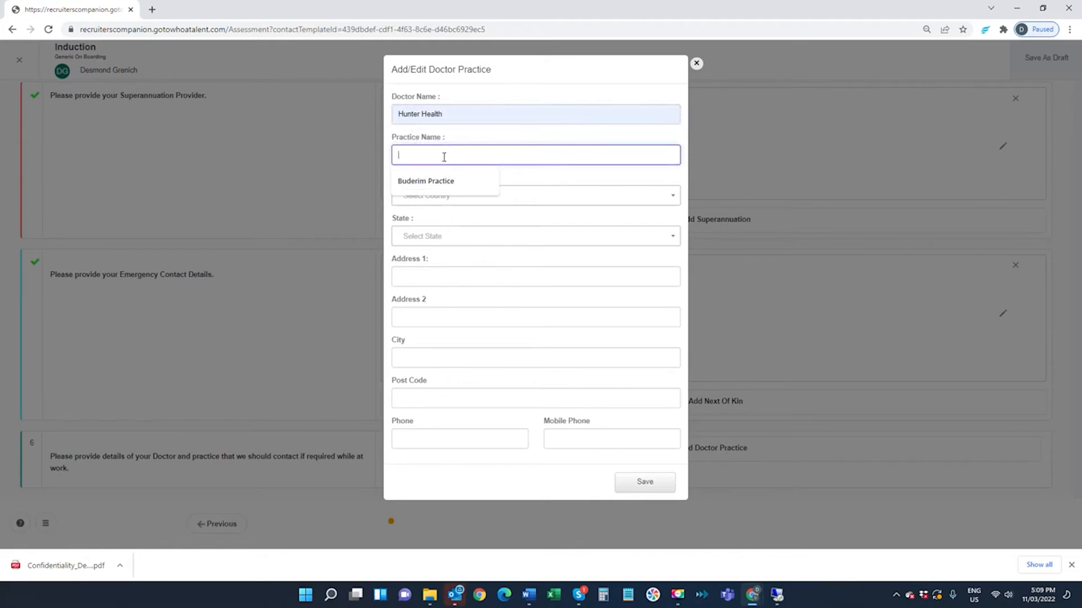
pyautogui.click(447, 199)
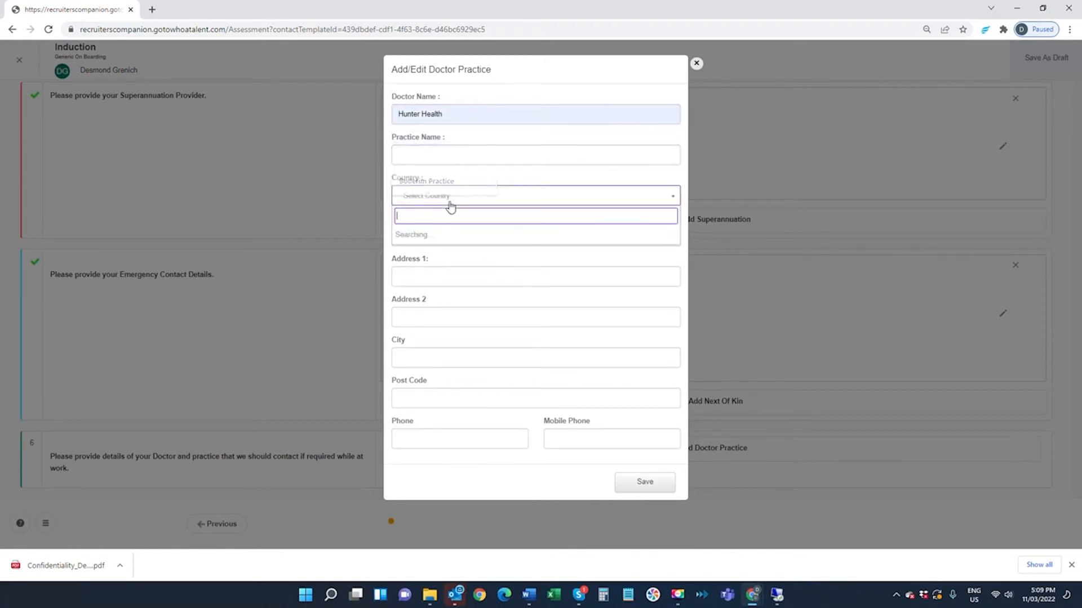
pyautogui.click(447, 158)
pyautogui.click(448, 178)
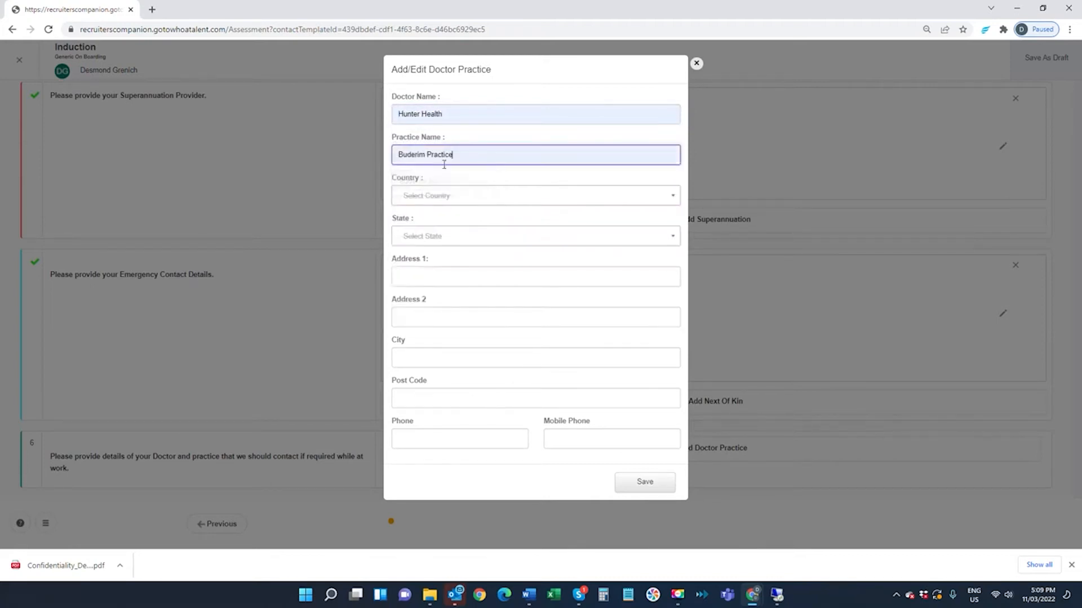
pyautogui.click(642, 484)
# - Save the completed Induction assessment as done and restore the original user from the candidate's account
pyautogui.scroll(10, 820, 394)
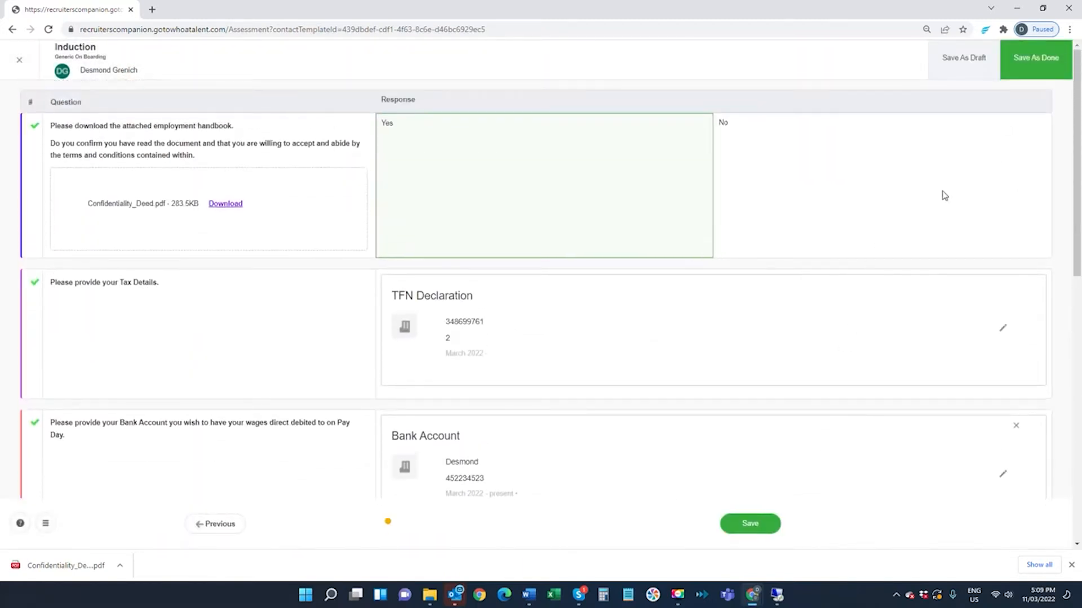
pyautogui.click(1041, 58)
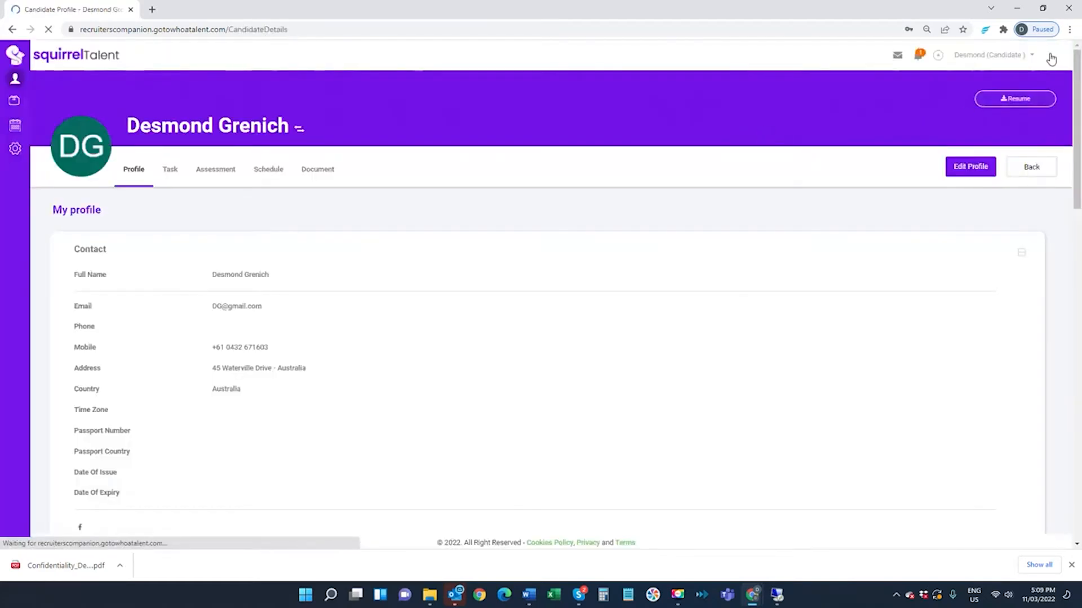
pyautogui.click(1051, 58)
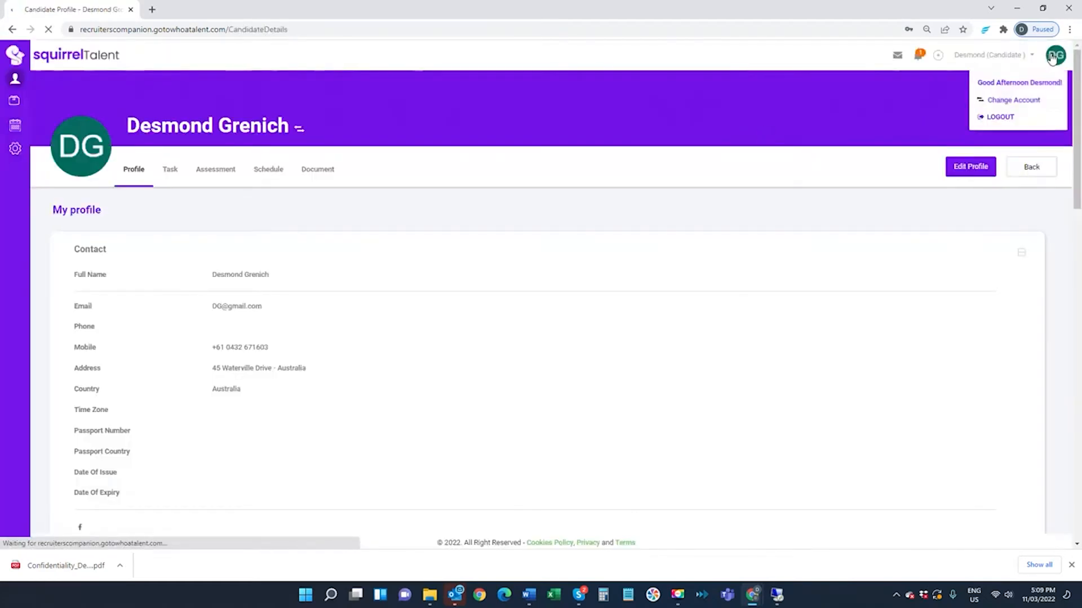
pyautogui.click(1003, 102)
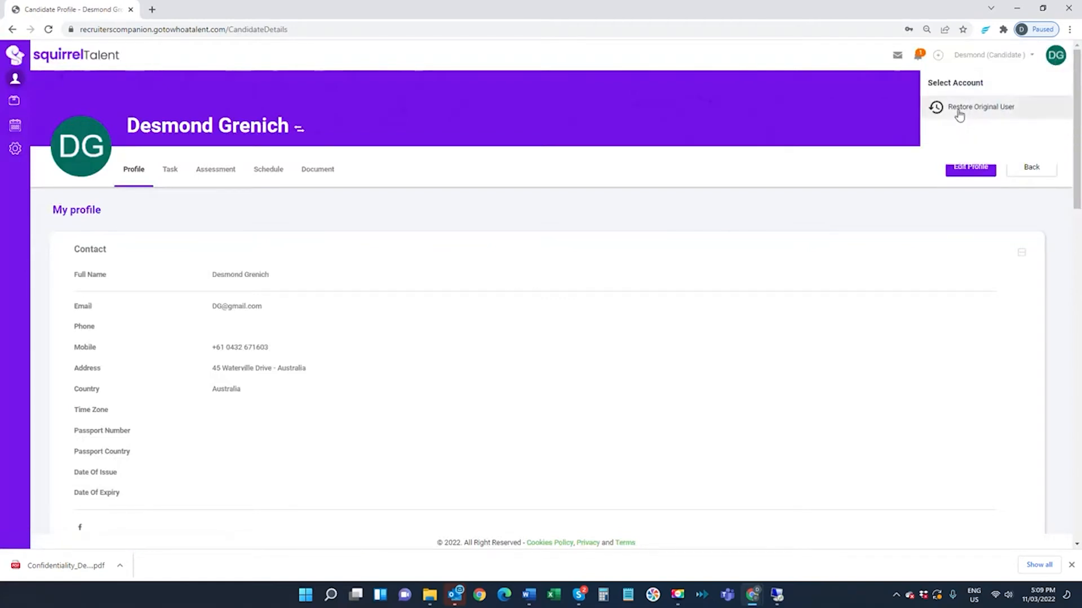
pyautogui.click(958, 108)
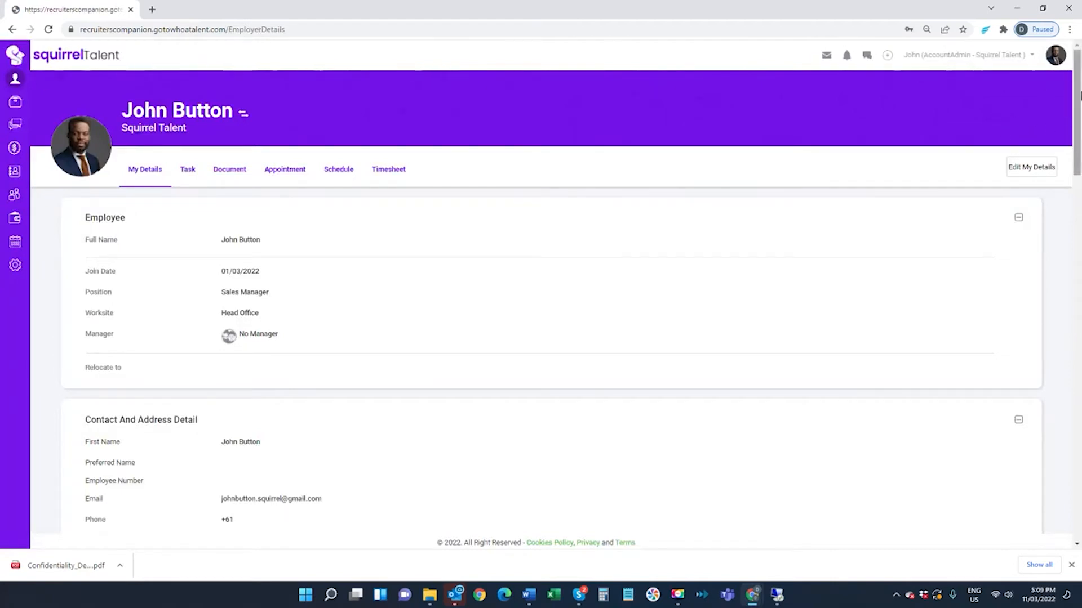
pyautogui.click(14, 195)
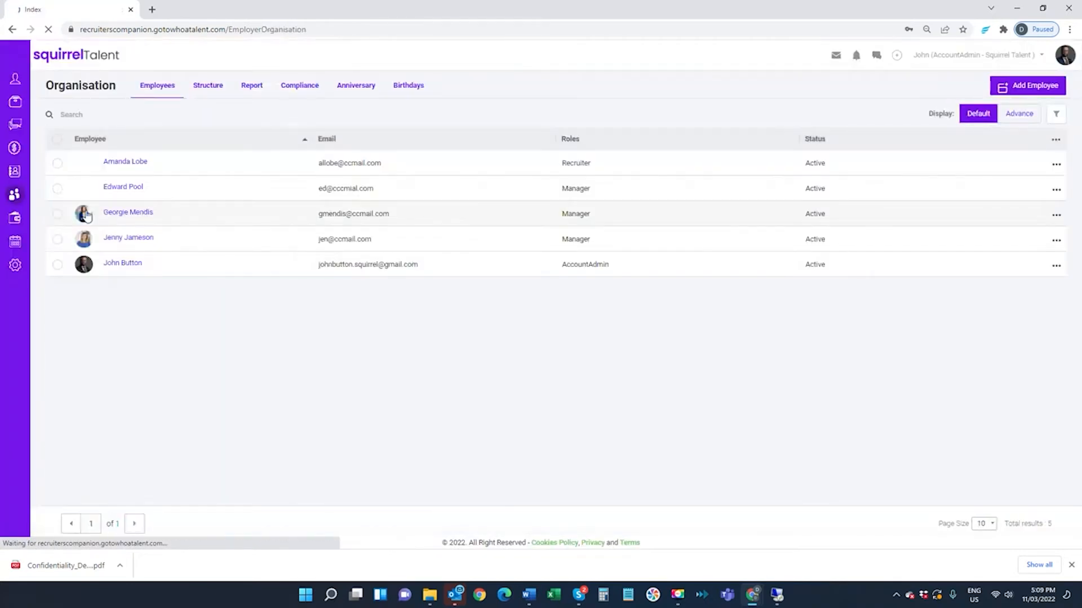
pyautogui.click(97, 217)
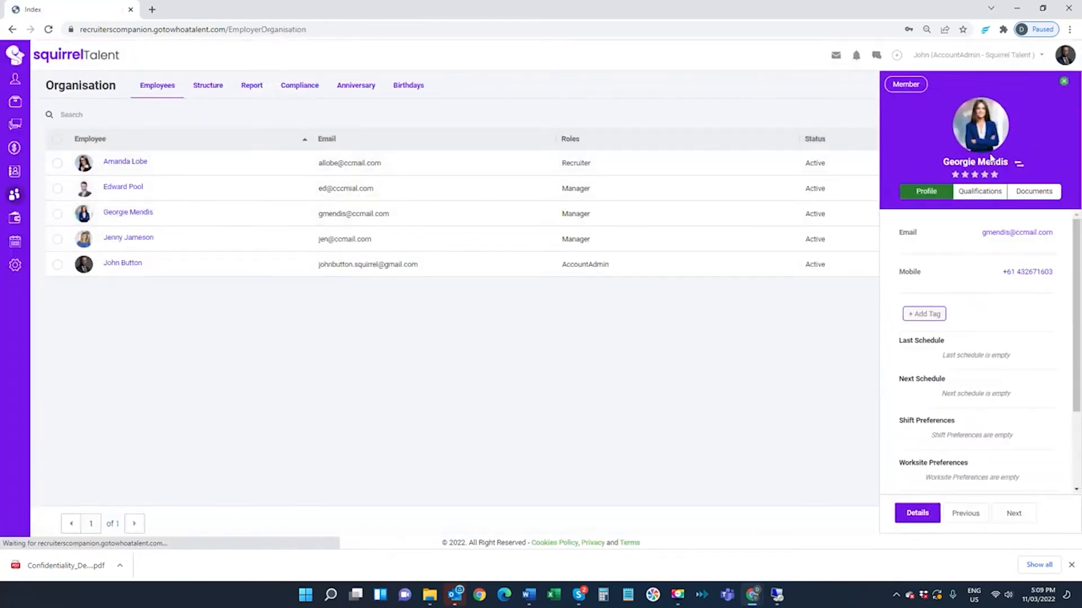
pyautogui.click(1018, 166)
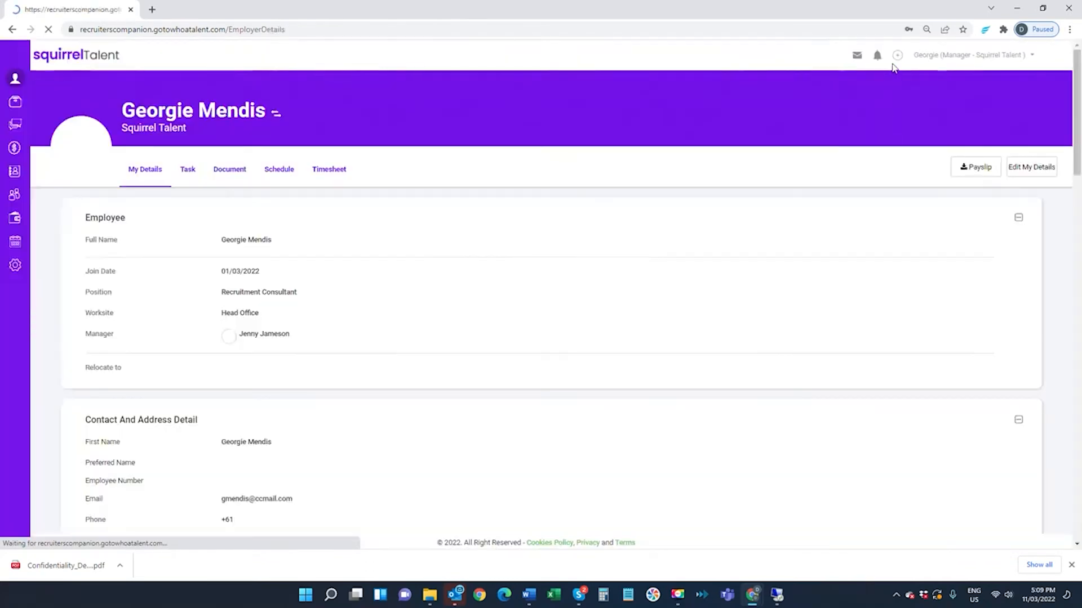
pyautogui.click(877, 56)
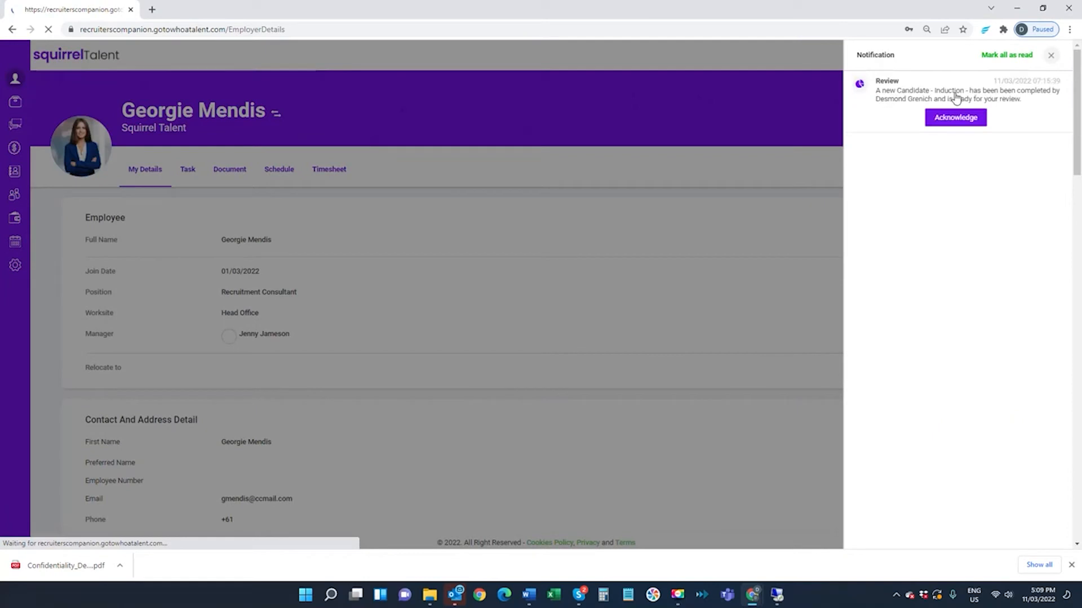
pyautogui.click(935, 100)
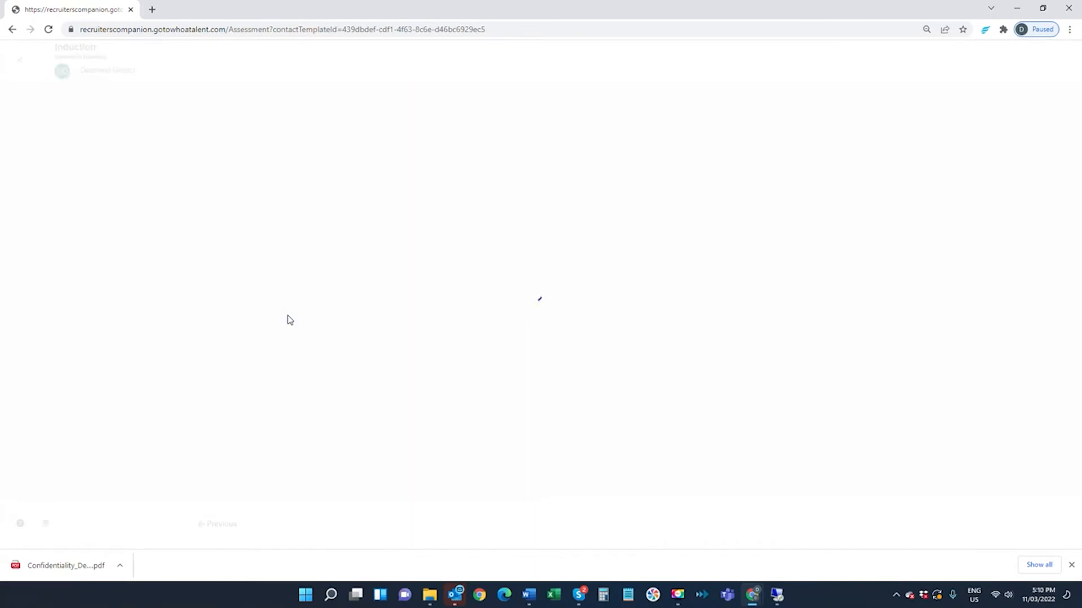
# - Review the candidate's Induction responses, select Confirm Induction for converting to employee and save the review as done
pyautogui.scroll(-7, 509, 293)
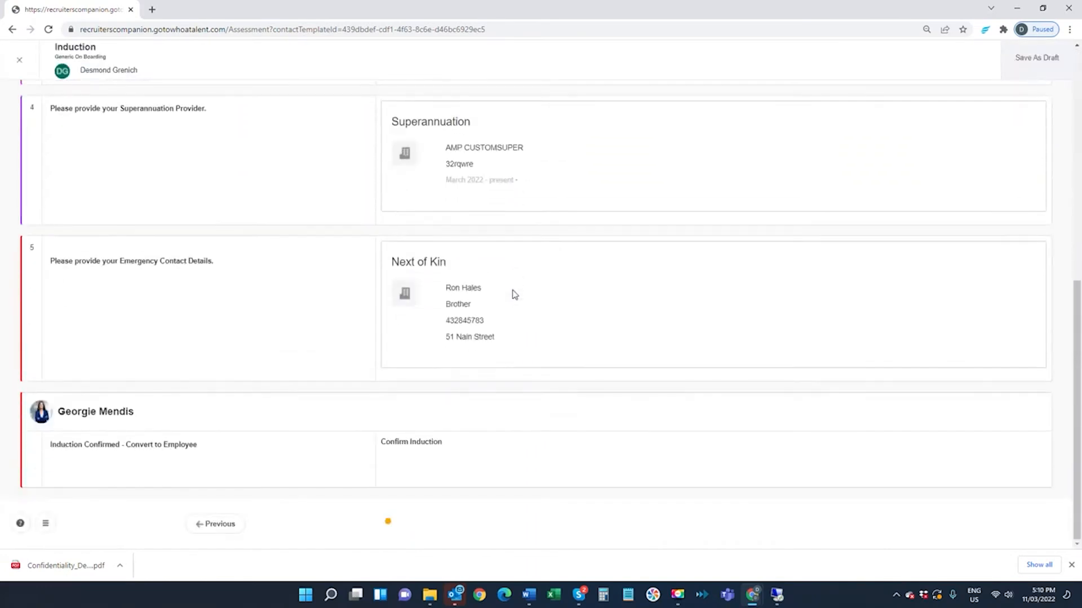
pyautogui.scroll(2, 354, 322)
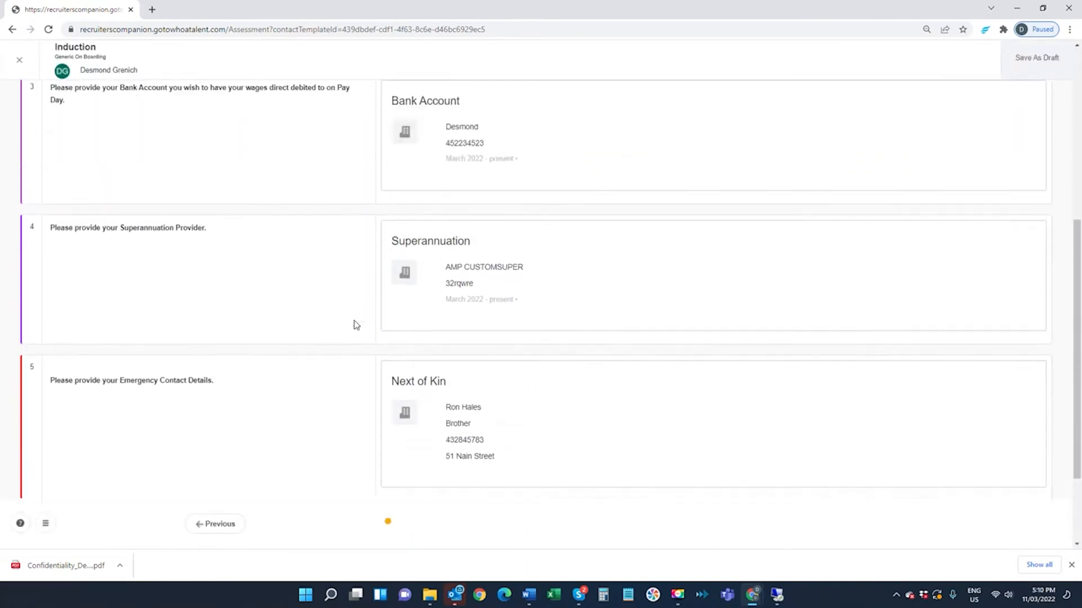
pyautogui.scroll(-2, 355, 324)
pyautogui.click(457, 458)
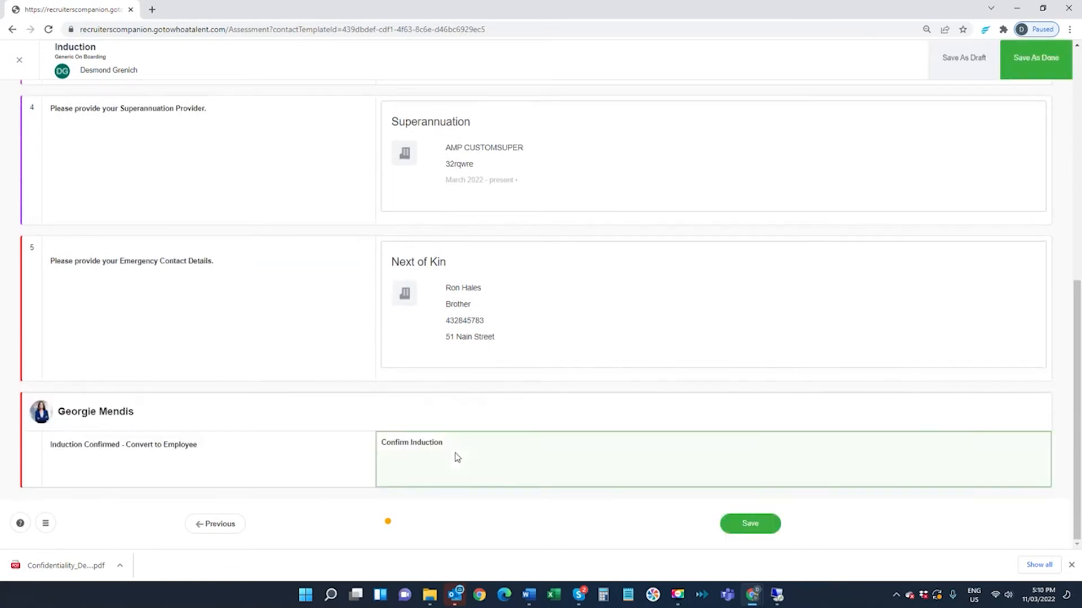
pyautogui.click(1020, 68)
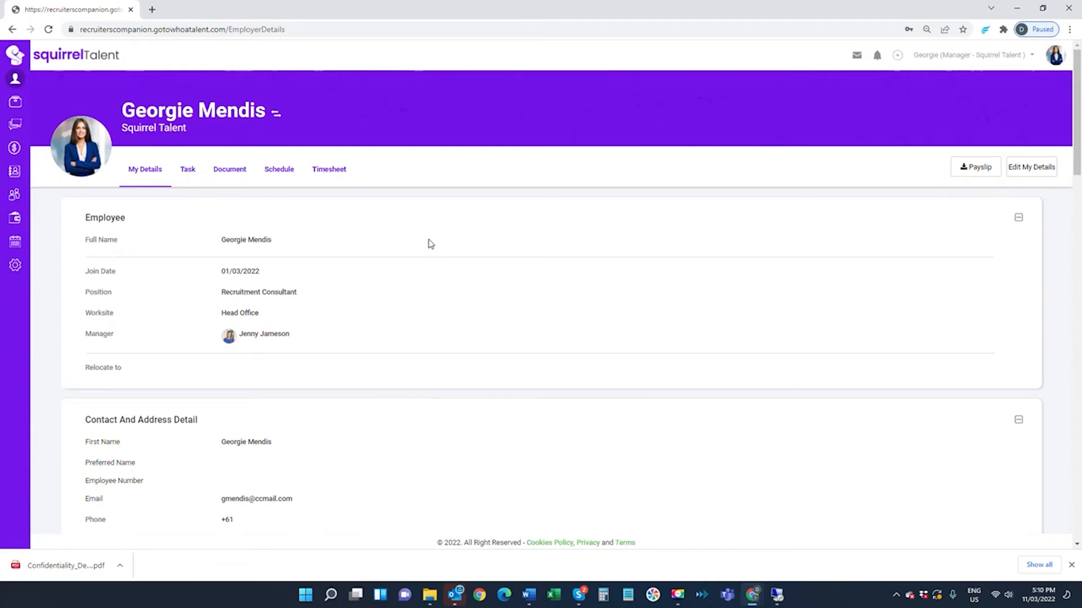
pyautogui.click(1055, 55)
pyautogui.click(1033, 115)
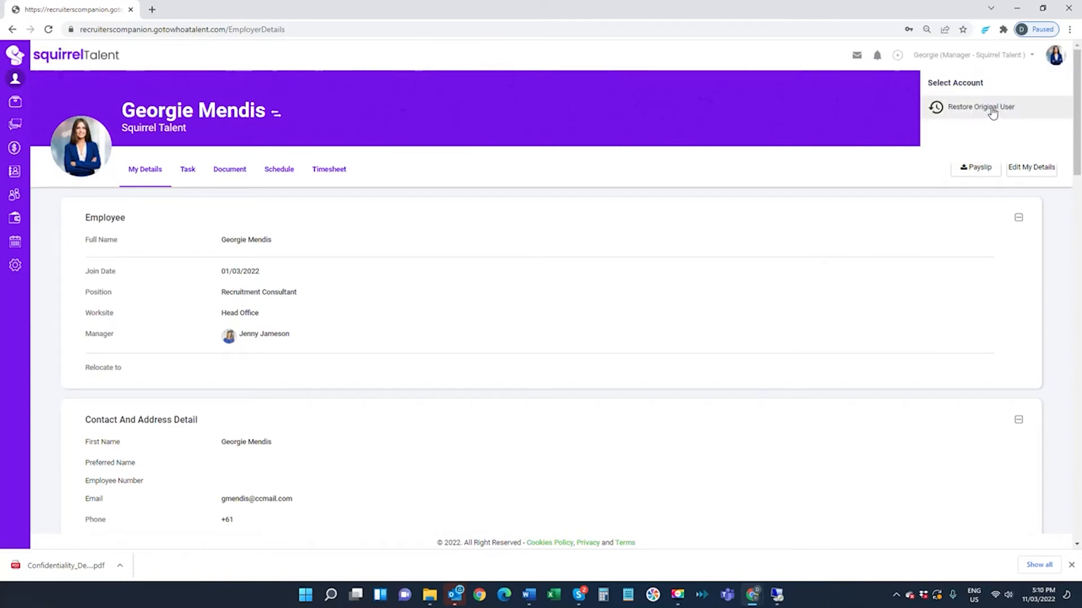
pyautogui.click(992, 109)
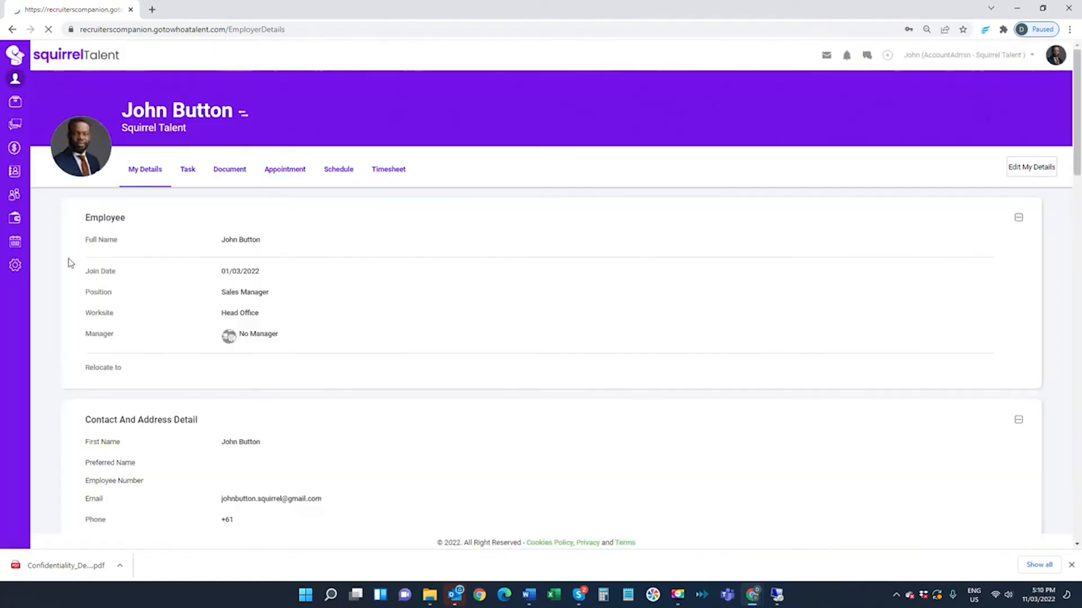
# - Open the converted employee's profile in the Contractors contact list and check its qualifications and documents
pyautogui.click(14, 175)
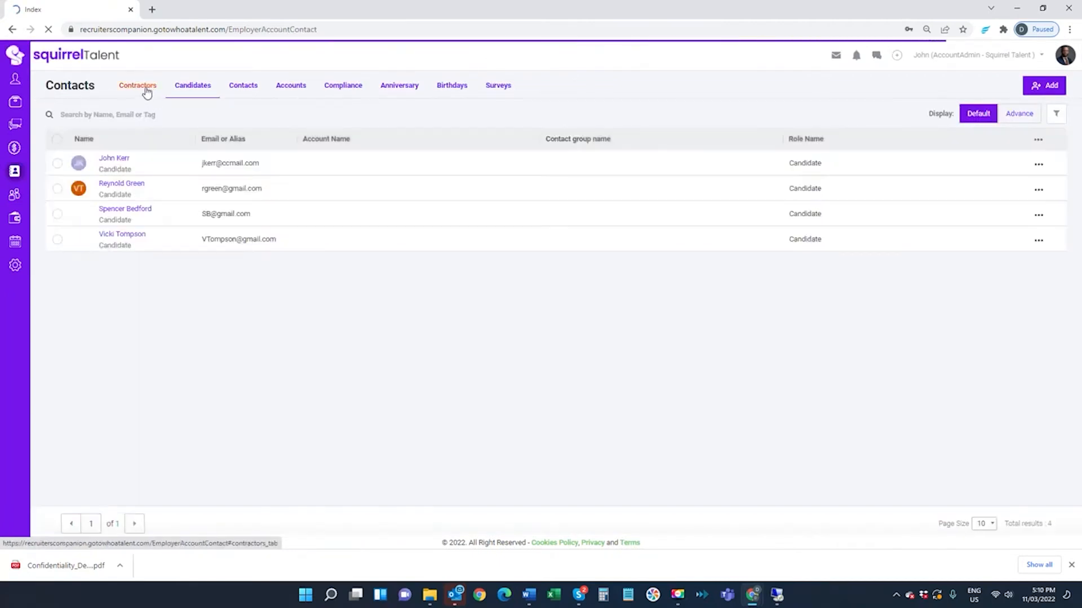
pyautogui.click(146, 90)
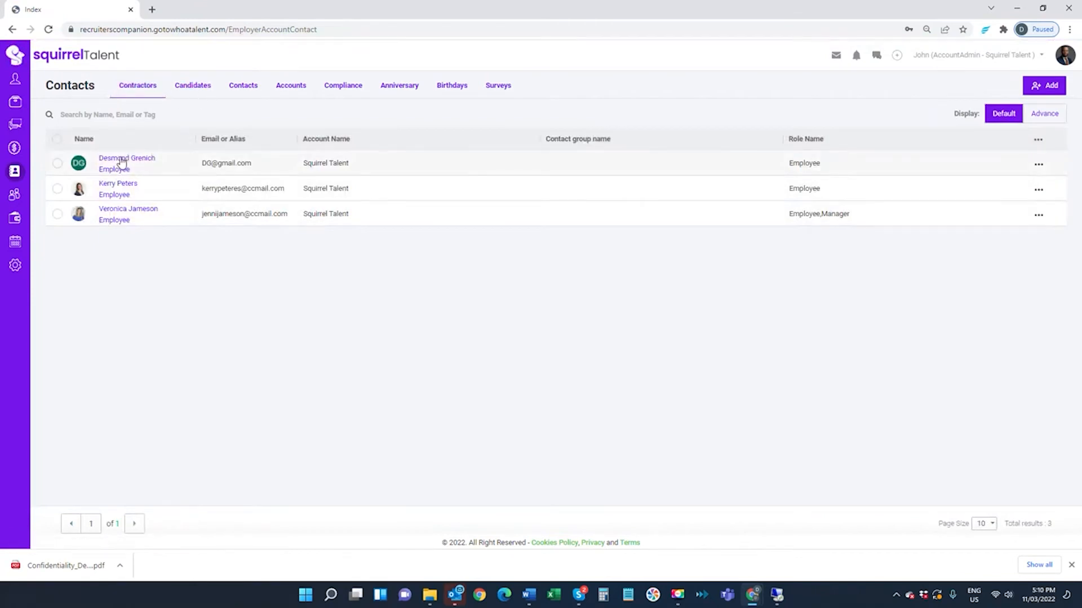
pyautogui.click(80, 165)
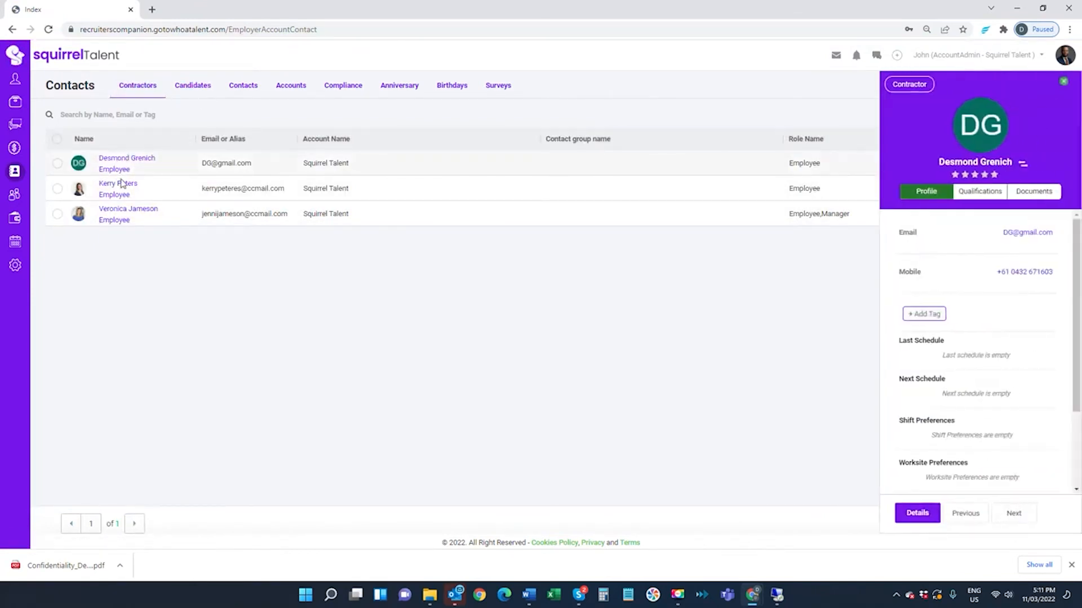
pyautogui.click(982, 192)
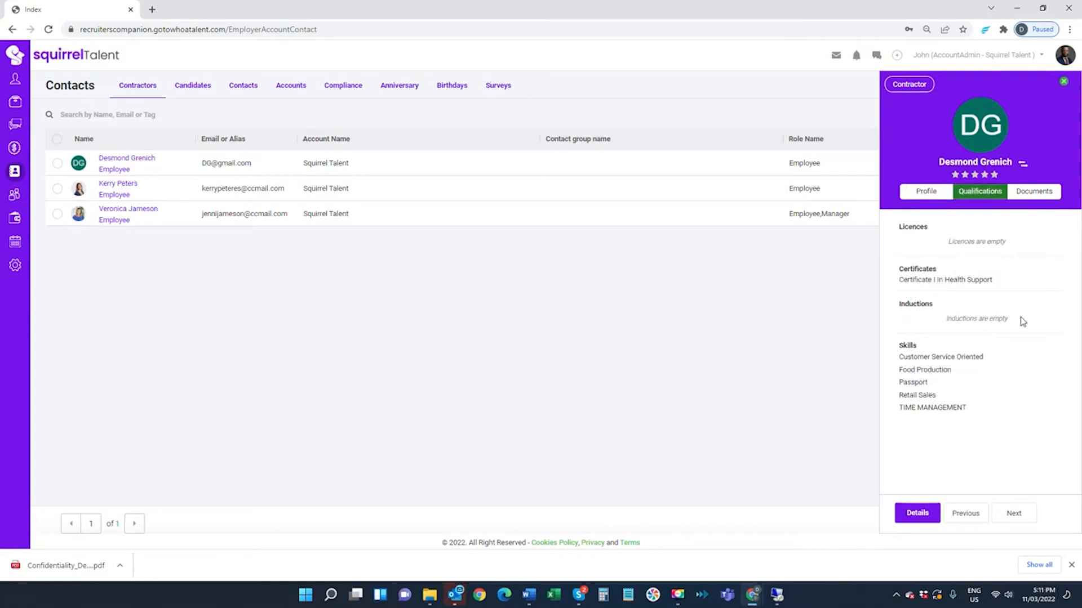
pyautogui.click(1034, 195)
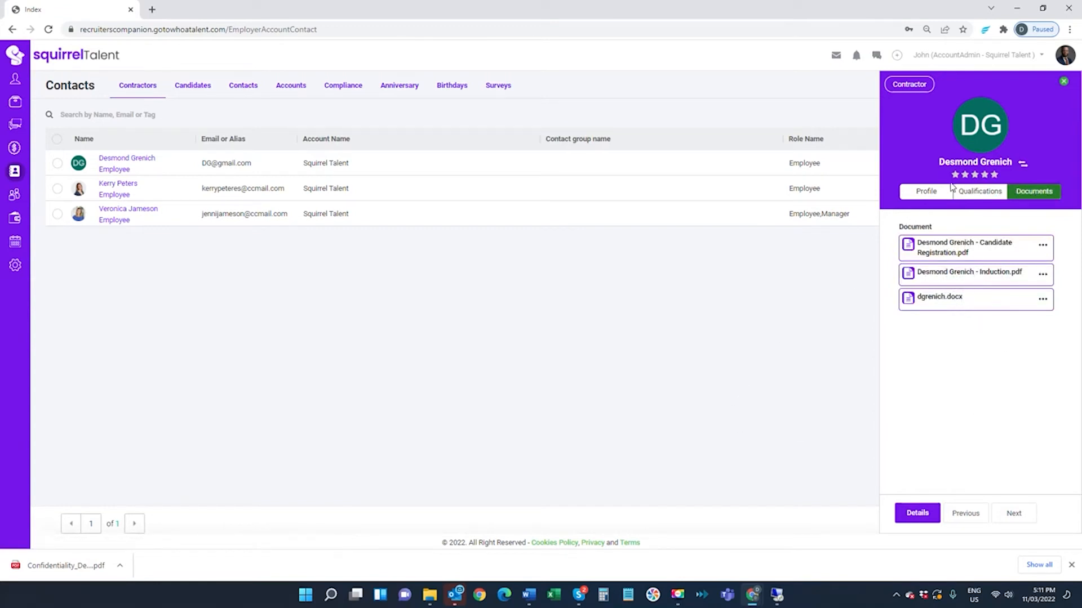
pyautogui.click(1063, 83)
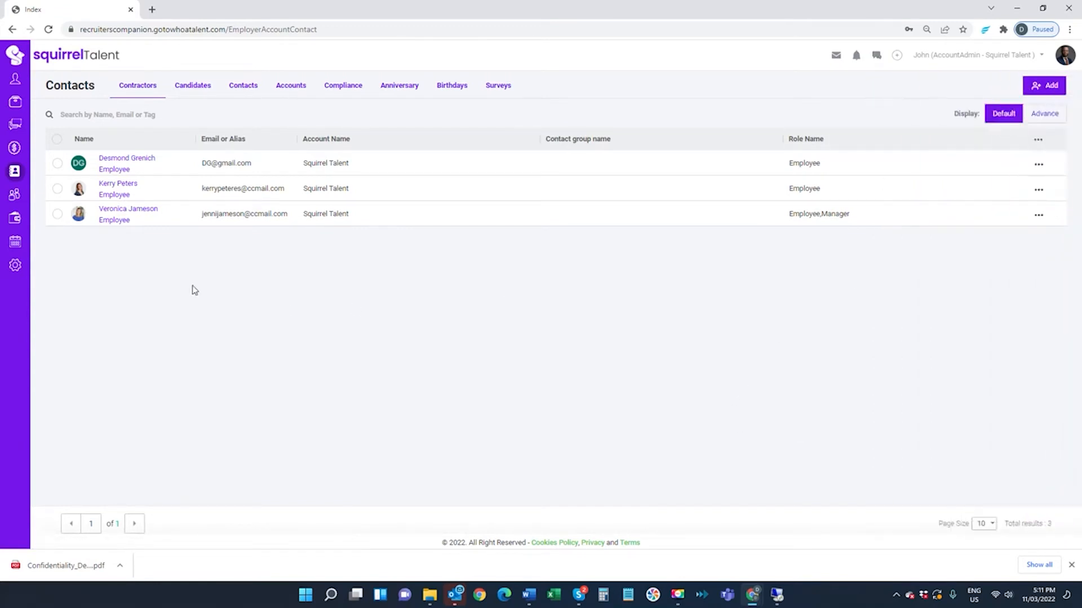
# - List the Temporary job vacancies and open the Enrolled Nurse - Level 1 position under Cover for Scheduled Leave
pyautogui.click(17, 102)
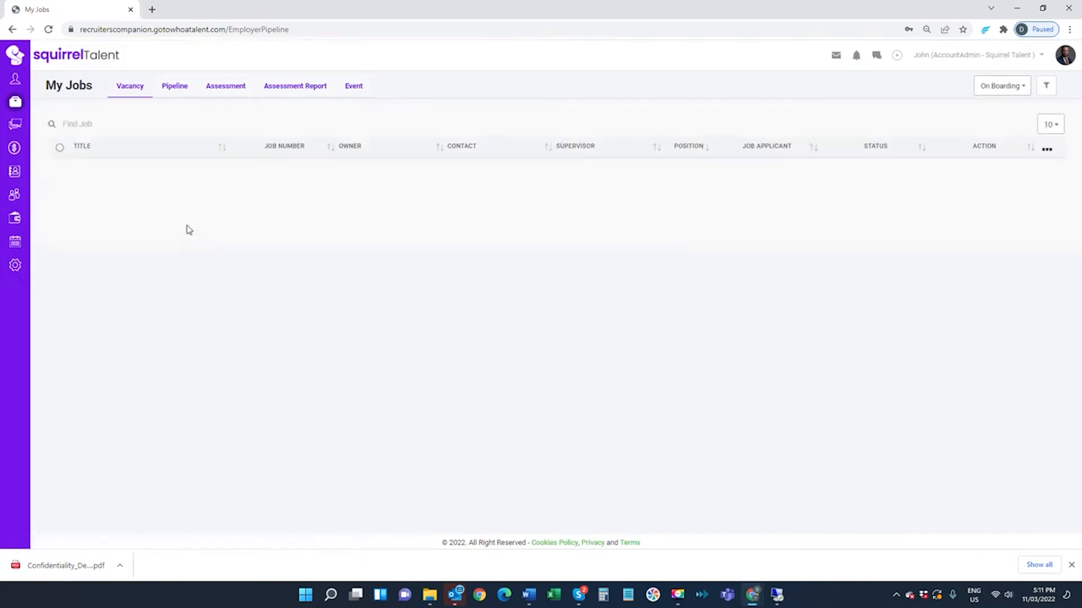
pyautogui.click(996, 86)
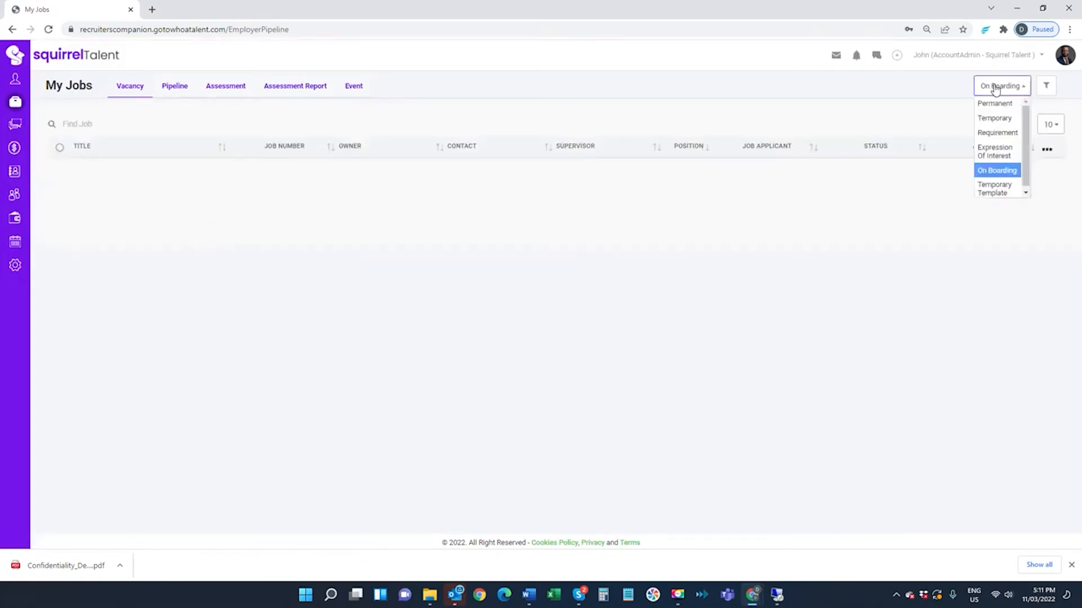
pyautogui.click(988, 117)
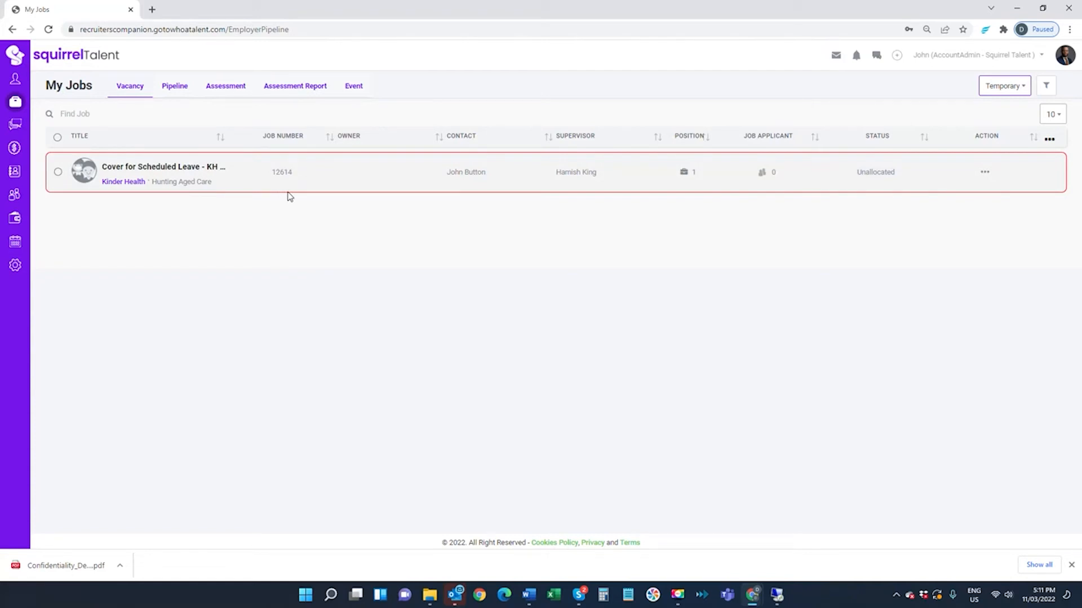
pyautogui.click(192, 168)
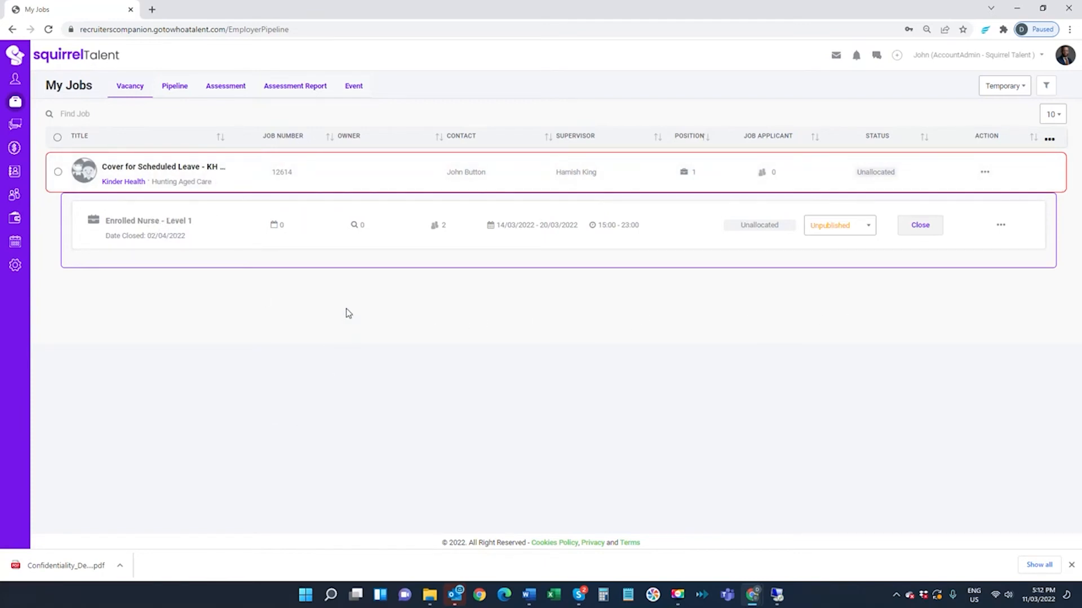
pyautogui.click(158, 221)
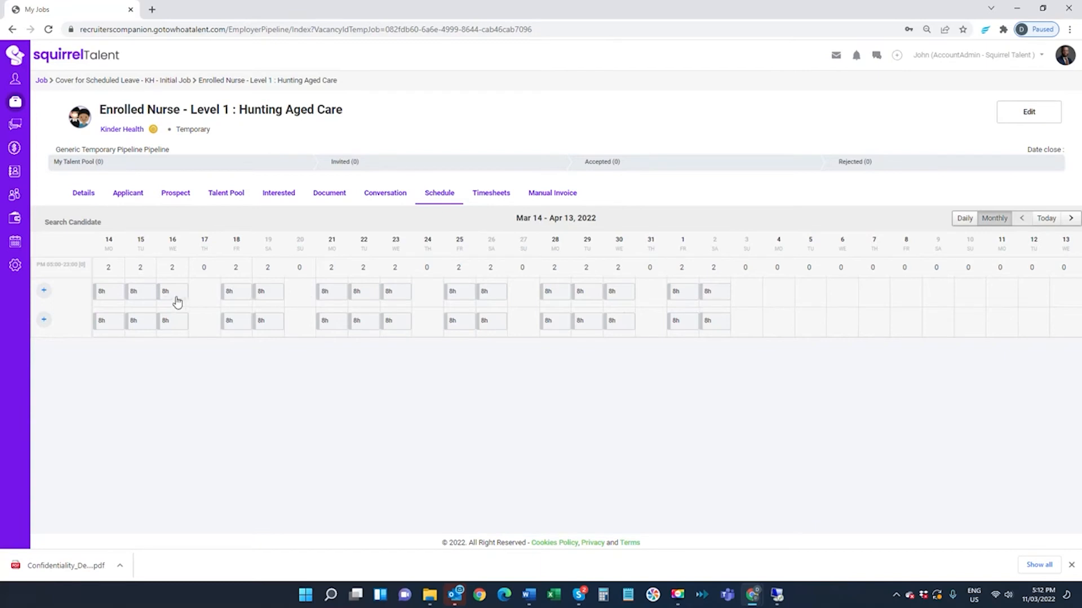
# - Search candidates for the position's schedule and filter the search to Contractors
pyautogui.click(44, 292)
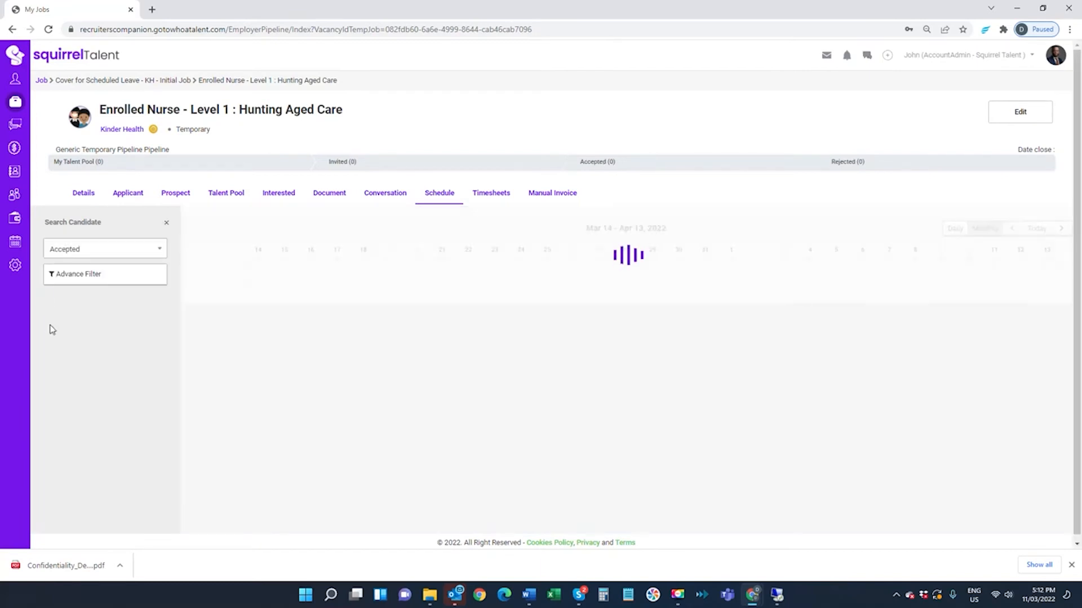
pyautogui.click(111, 252)
pyautogui.click(87, 309)
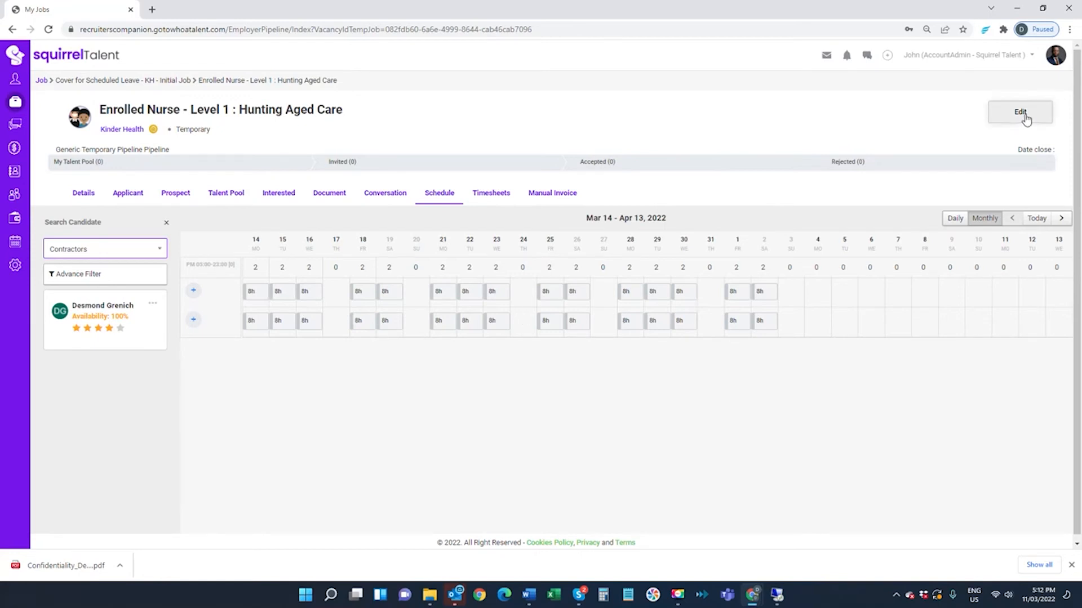
# - Check the matching contractor's qualifications from the candidate search and close the profile
pyautogui.click(58, 317)
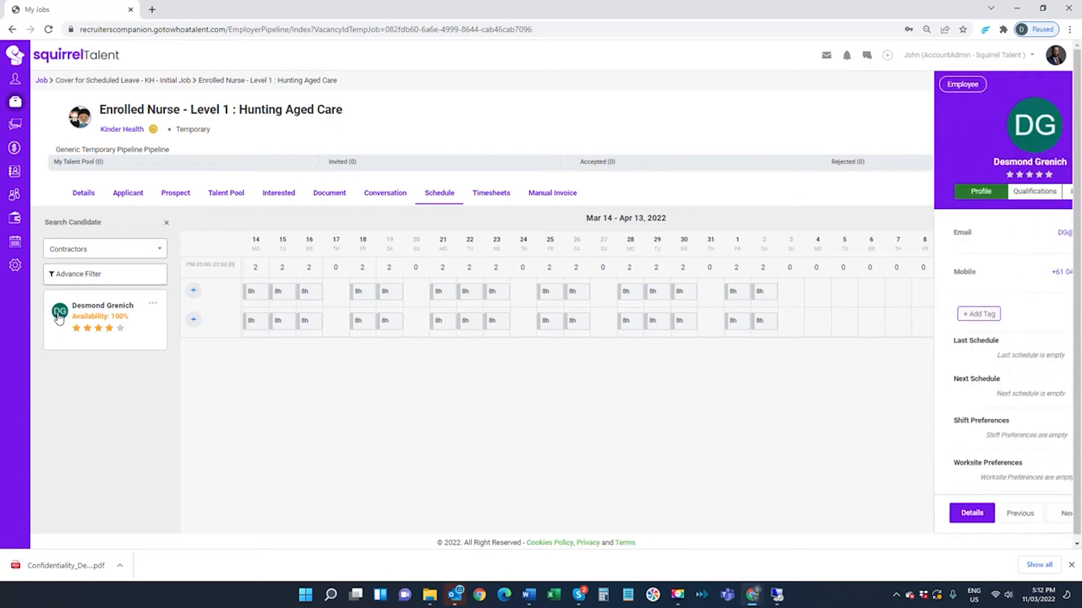
pyautogui.click(965, 192)
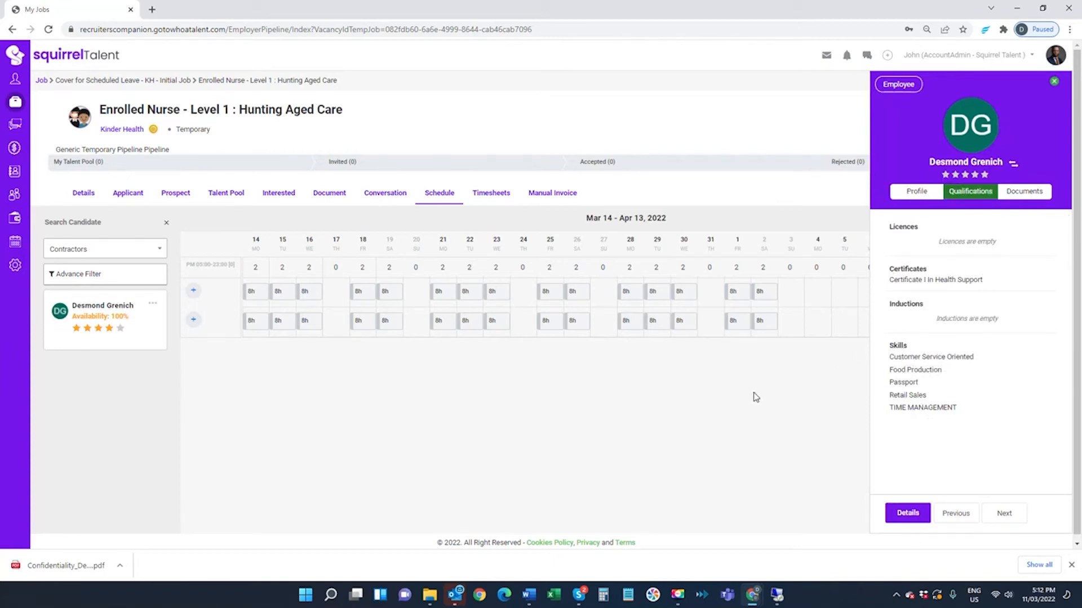
pyautogui.click(1054, 82)
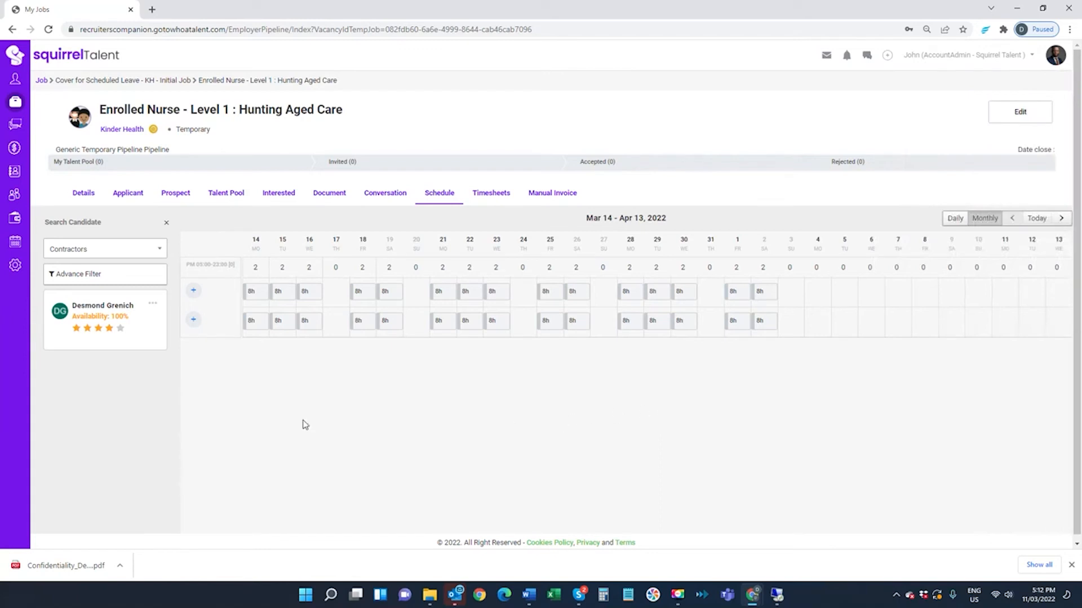
# - Allocate the contractor to the second row of shifts and mark the job invitation as Accepted
pyautogui.moveTo(140, 342); pyautogui.dragTo(438, 314)
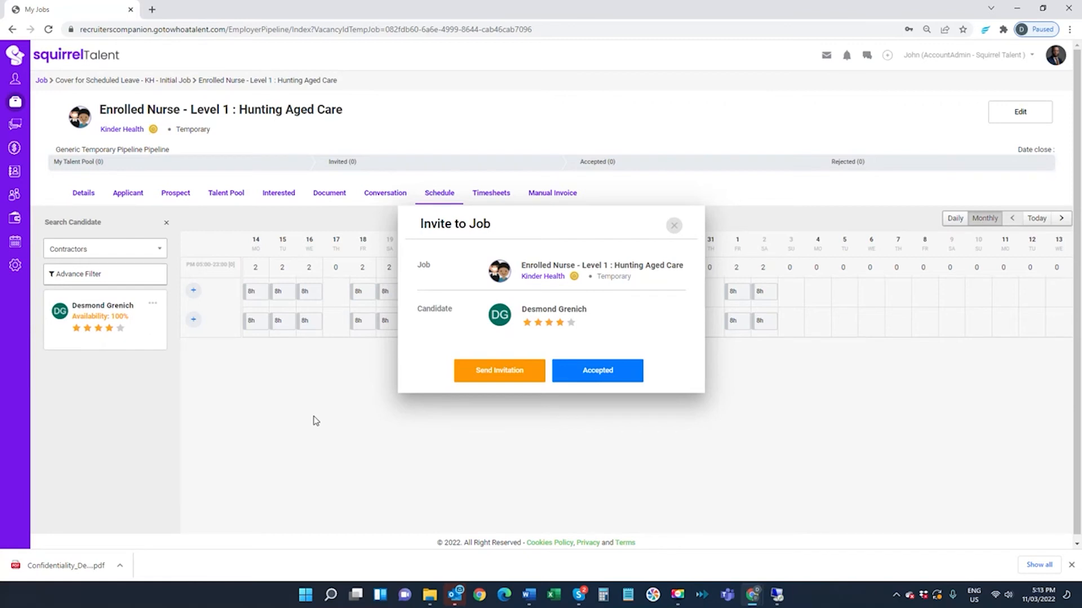
pyautogui.click(613, 373)
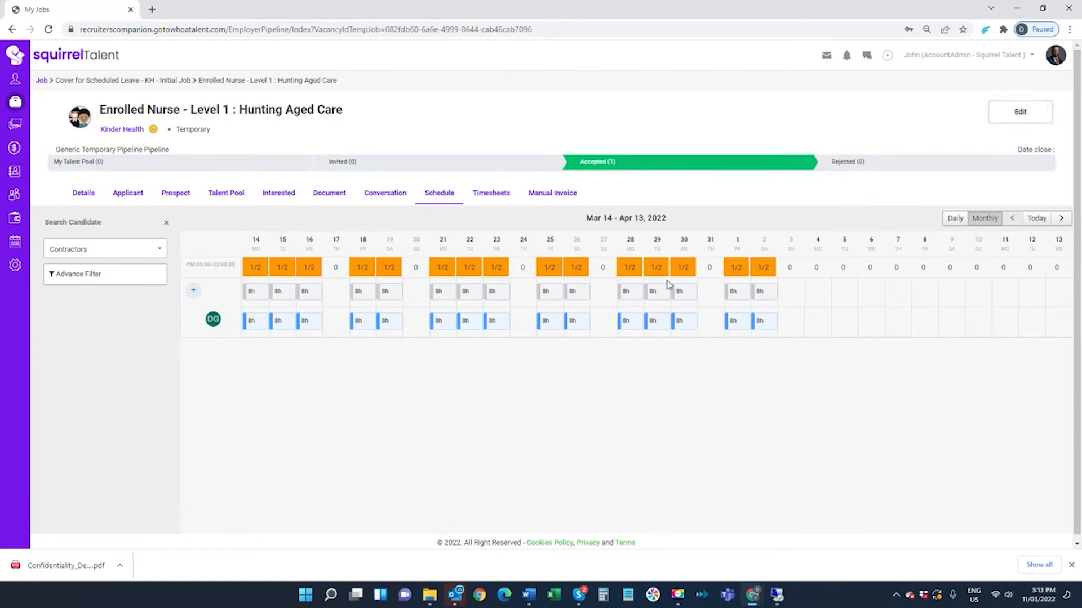
# - Open the Enrolled Nurse - Level 1 job for editing and review its requirements and shift schedule
pyautogui.click(1030, 112)
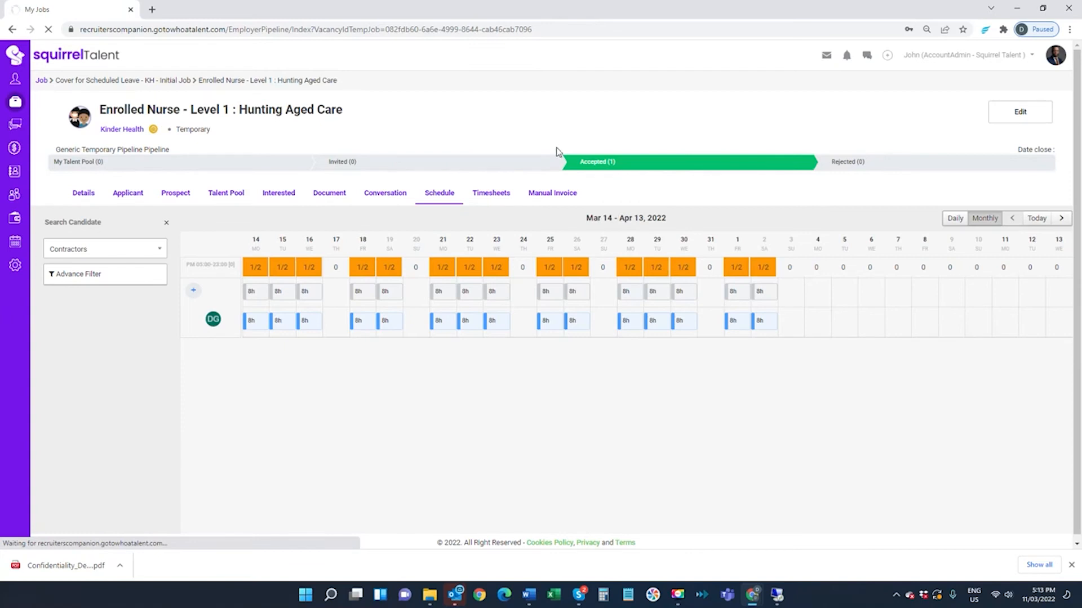
pyautogui.scroll(-1, 548, 291)
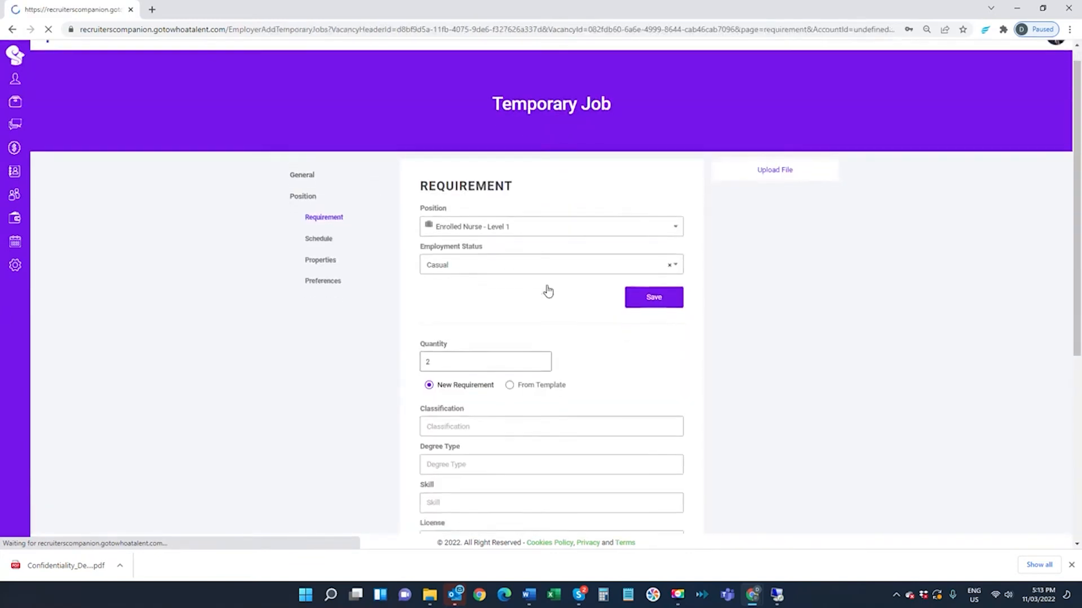
pyautogui.scroll(-2, 466, 262)
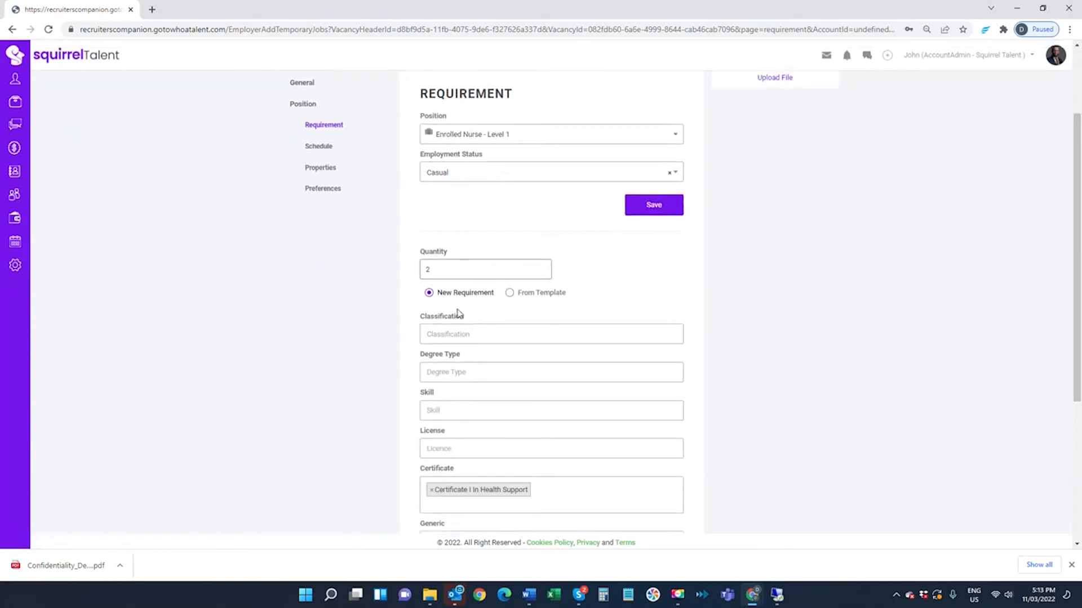
pyautogui.scroll(-3, 487, 319)
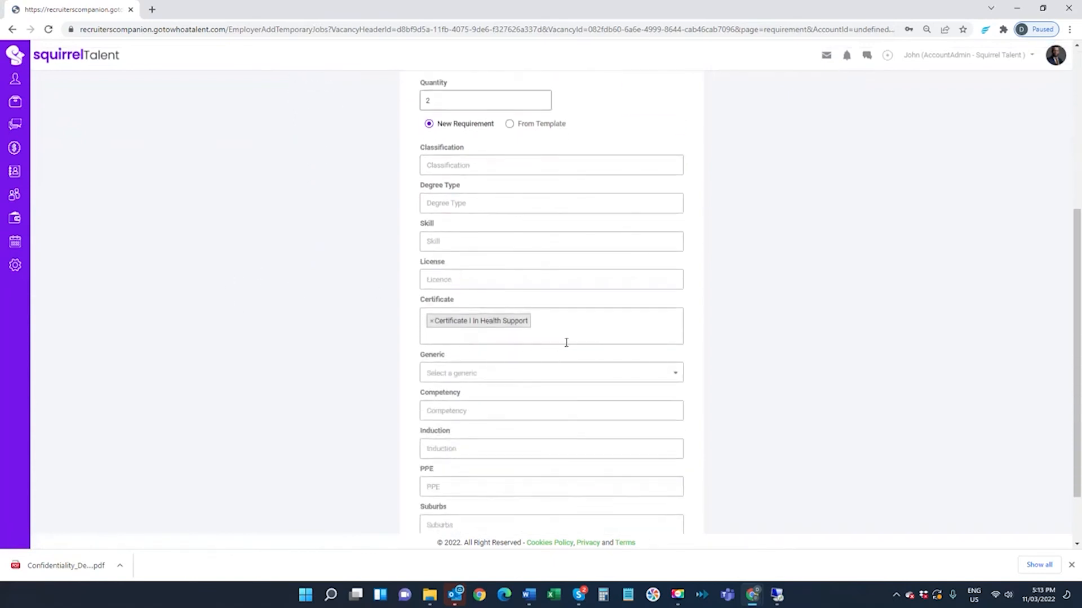
pyautogui.scroll(-2, 534, 356)
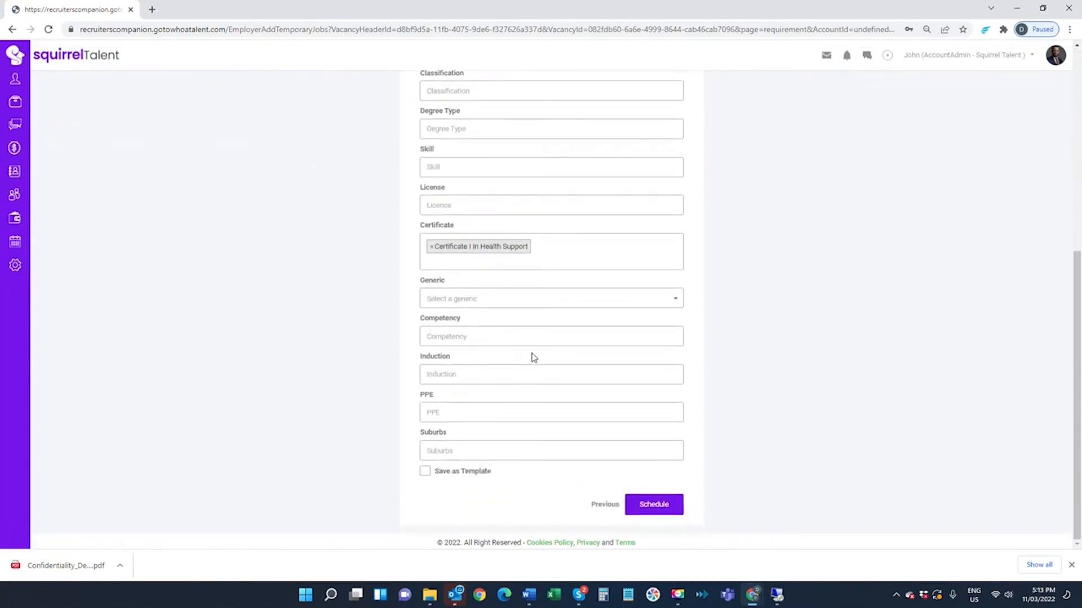
pyautogui.click(655, 505)
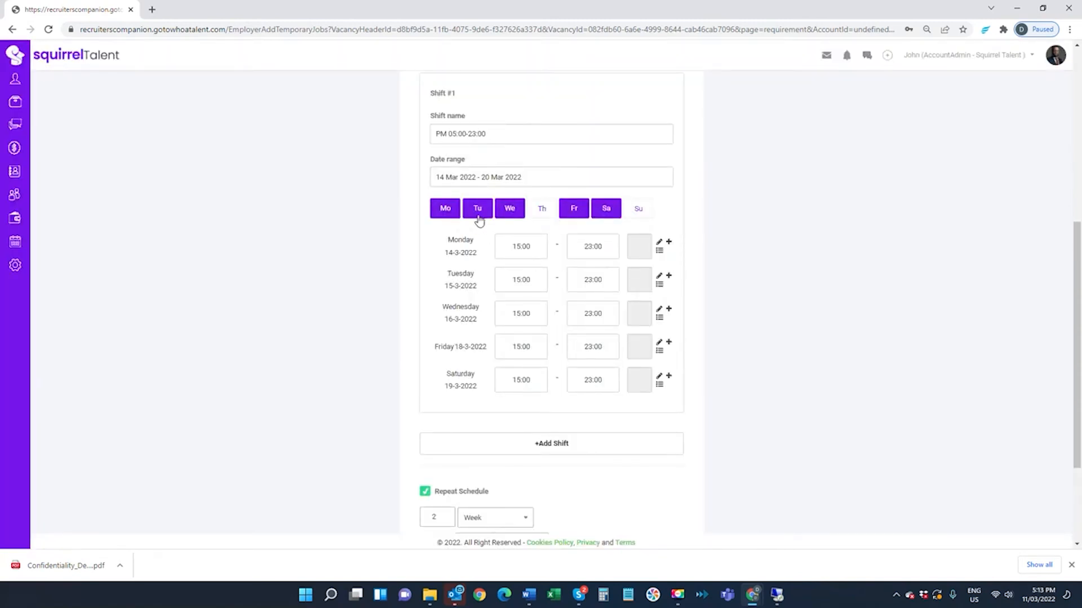
pyautogui.scroll(-2, 507, 299)
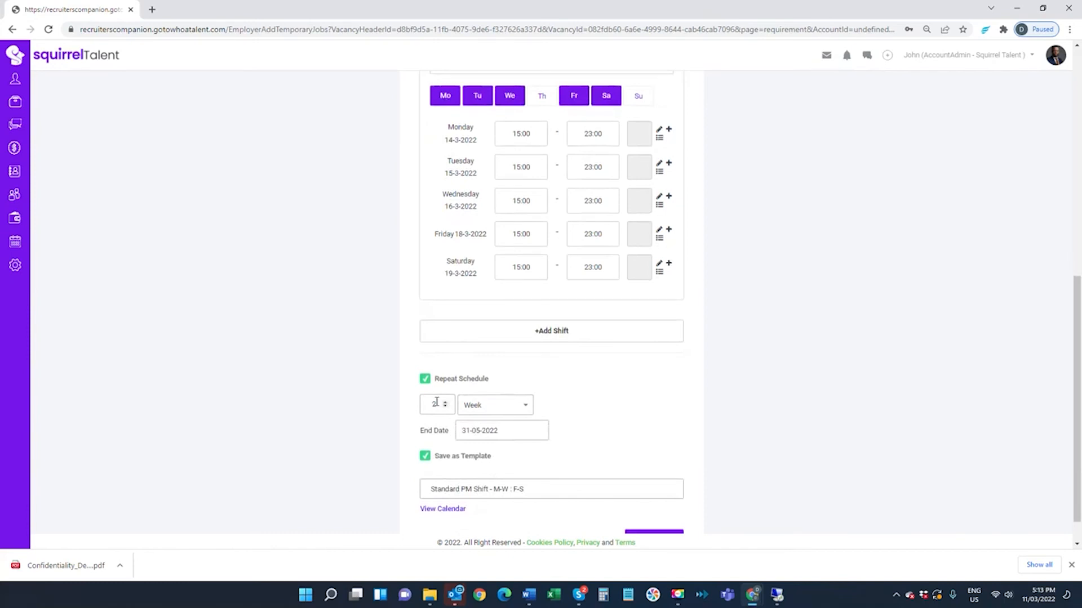
pyautogui.scroll(-1, 440, 398)
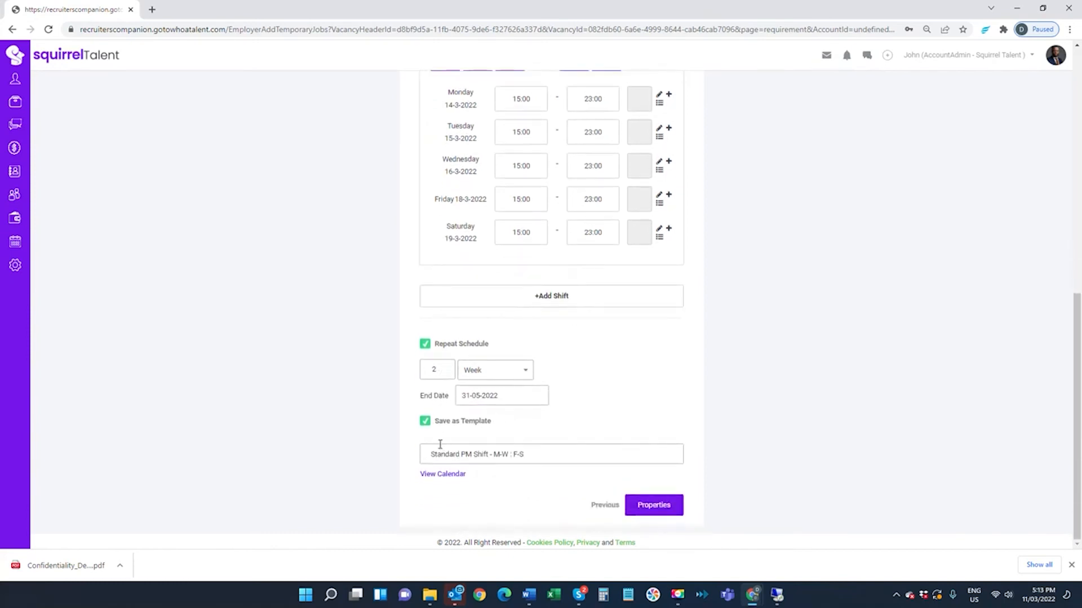
pyautogui.click(654, 509)
# - Review the job's award, period groups and rates in Properties, and save the job with Fill All Shift and Generate Timesheet enabled
pyautogui.scroll(-2, 532, 344)
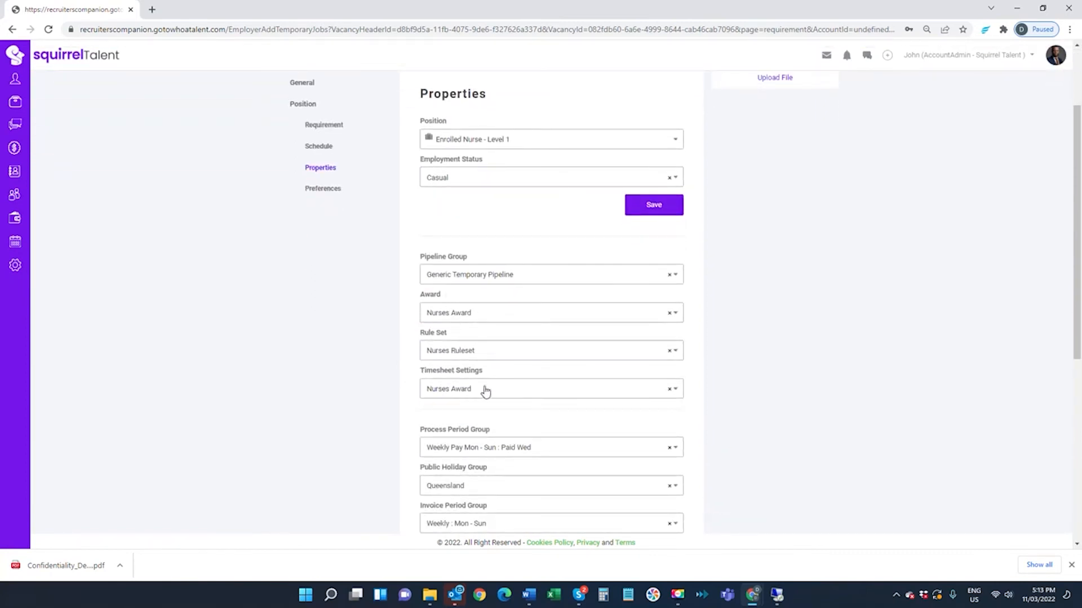
pyautogui.scroll(-3, 489, 389)
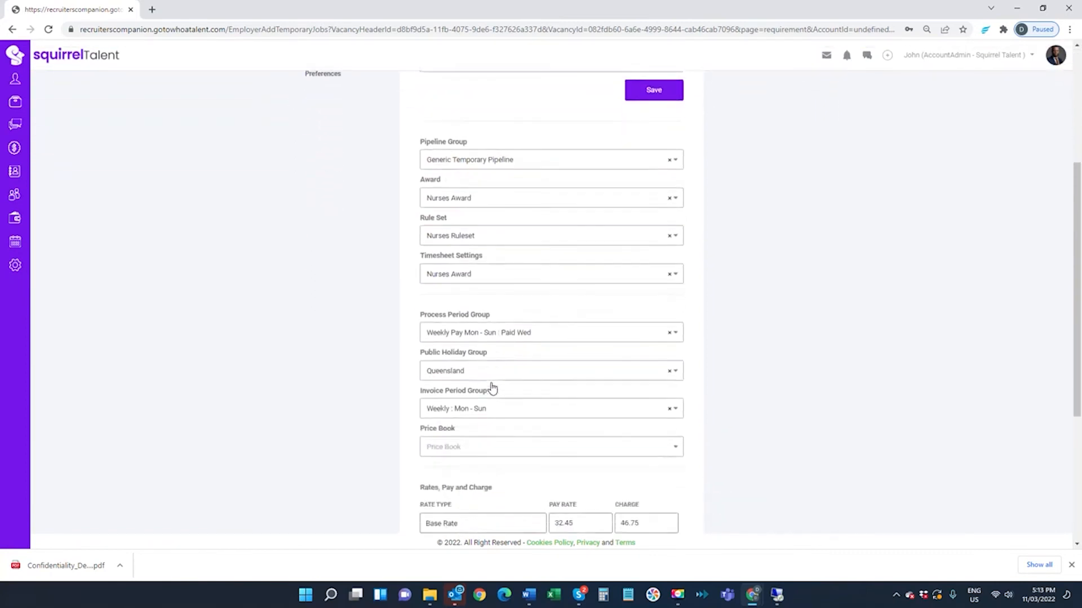
pyautogui.scroll(-1, 553, 422)
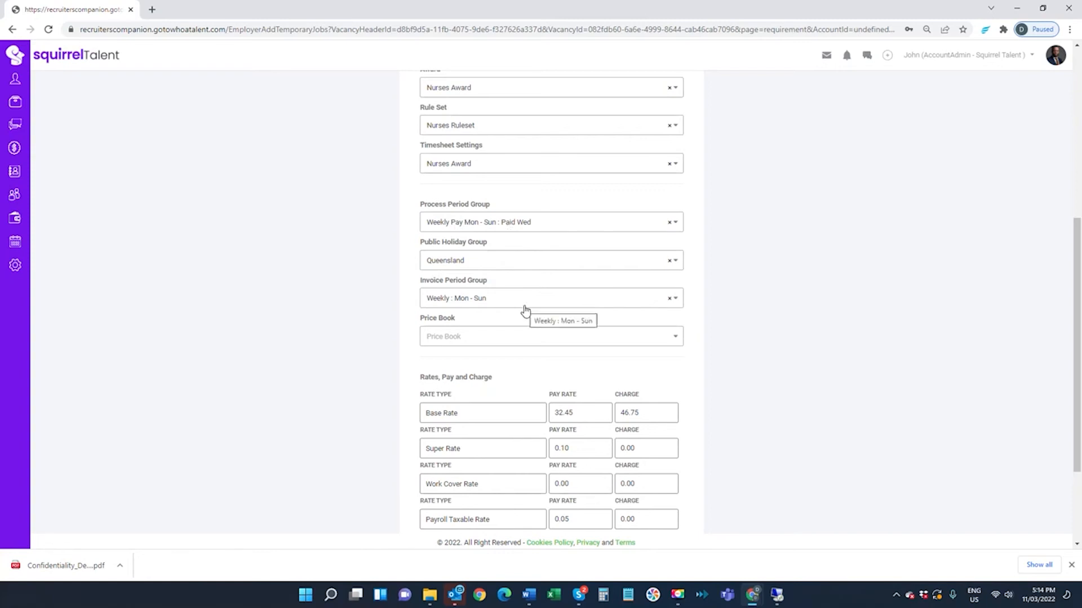
pyautogui.scroll(-3, 525, 309)
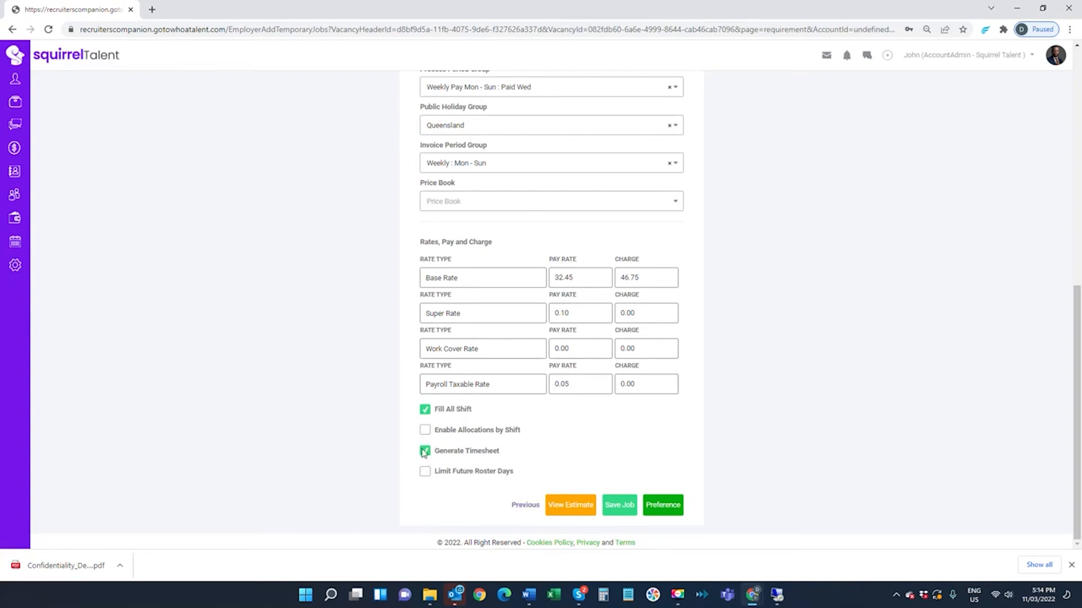
pyautogui.click(618, 509)
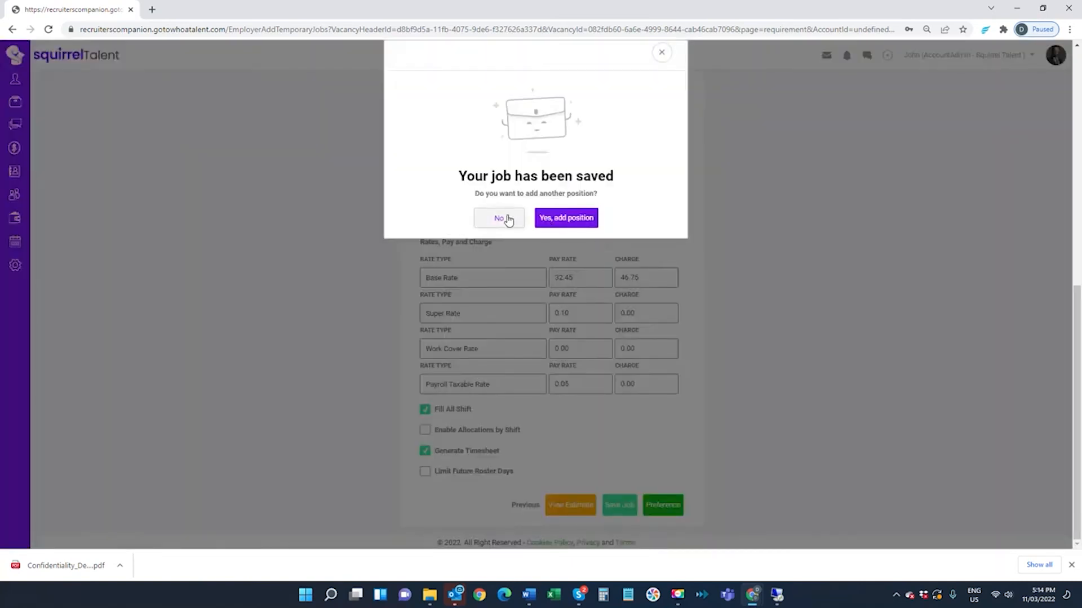
# - Return to the saved Enrolled Nurse - Level 1 job and open its timesheets
pyautogui.click(508, 219)
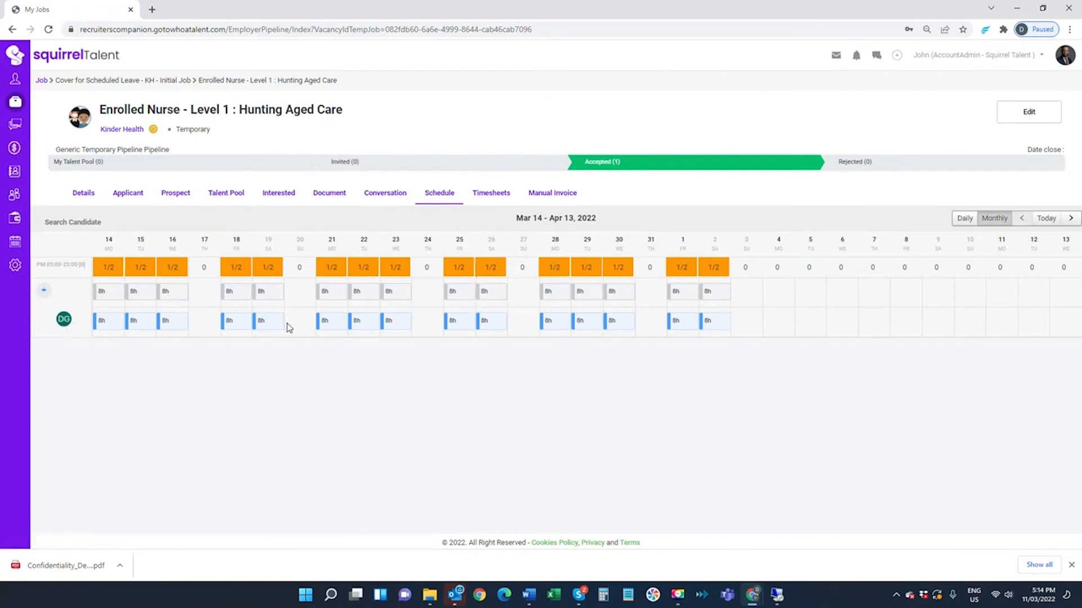
pyautogui.click(491, 195)
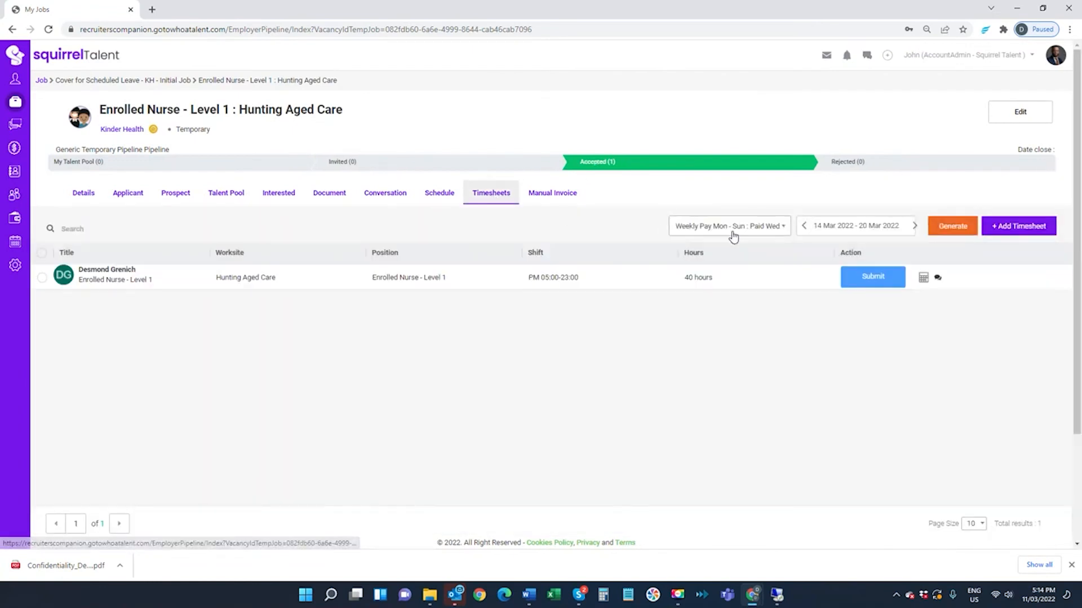
# - Open the contractor's timesheet entries and review the weekly pay periods from 14 March to 3 April 2022
pyautogui.click(119, 275)
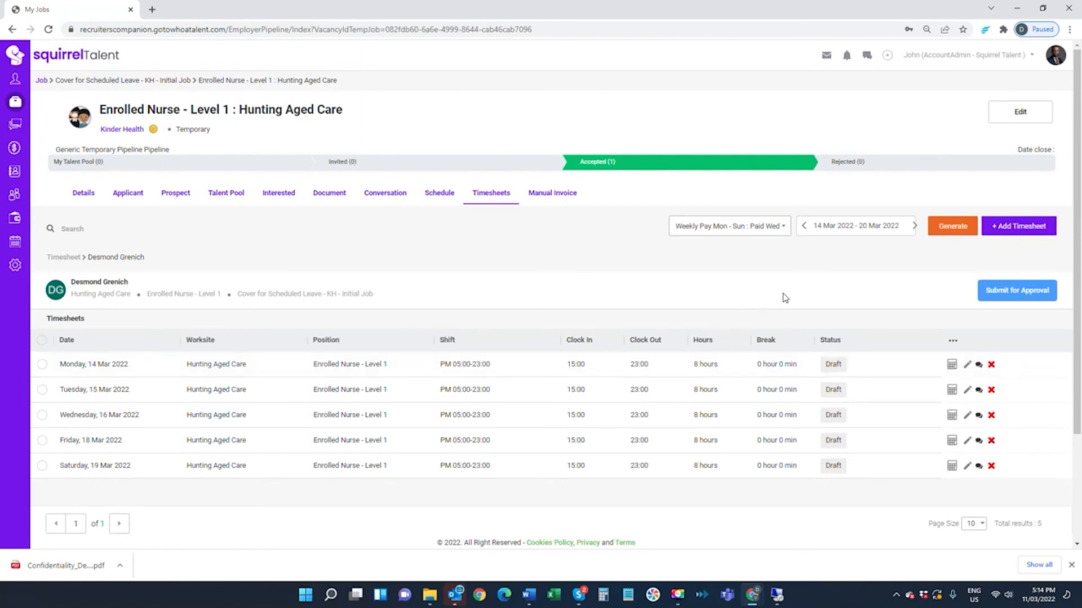
pyautogui.click(914, 225)
pyautogui.click(913, 227)
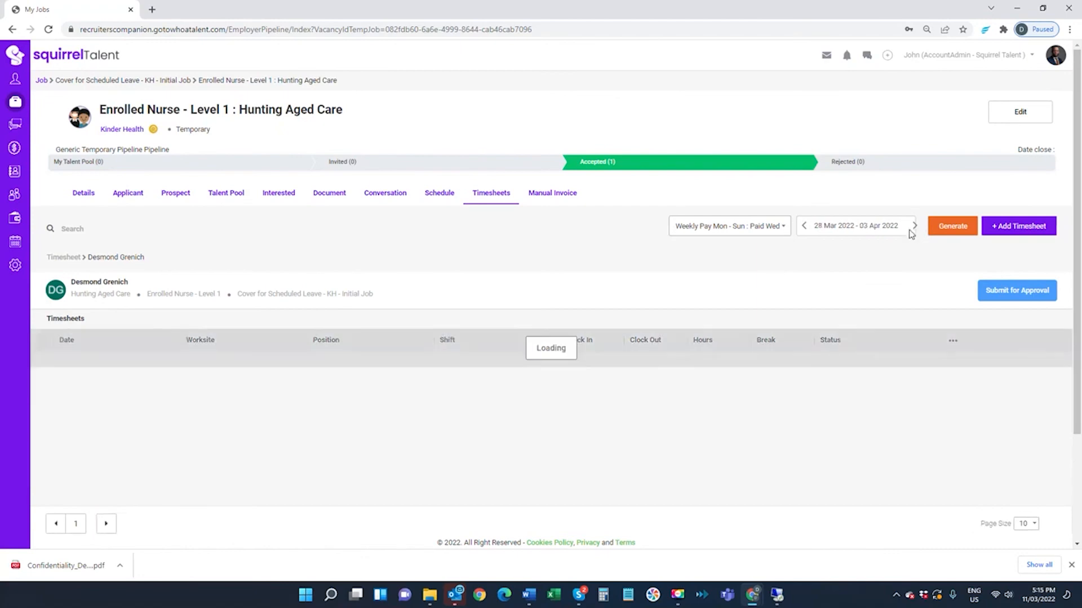
pyautogui.click(804, 227)
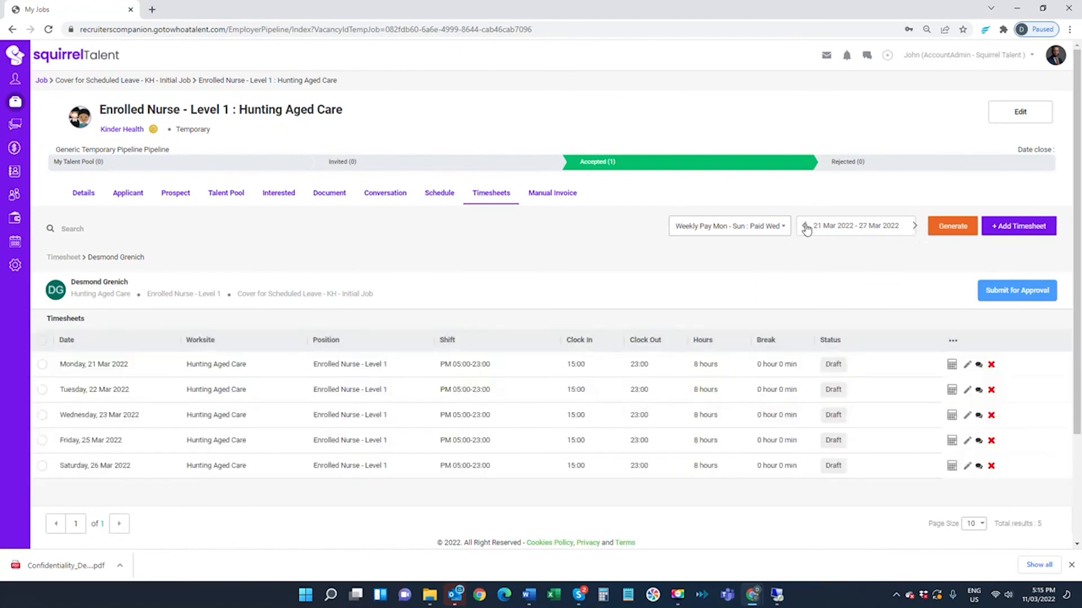
# - Review the payment calculation by day for the contractor's 16 March shift in the job's schedule
pyautogui.click(439, 194)
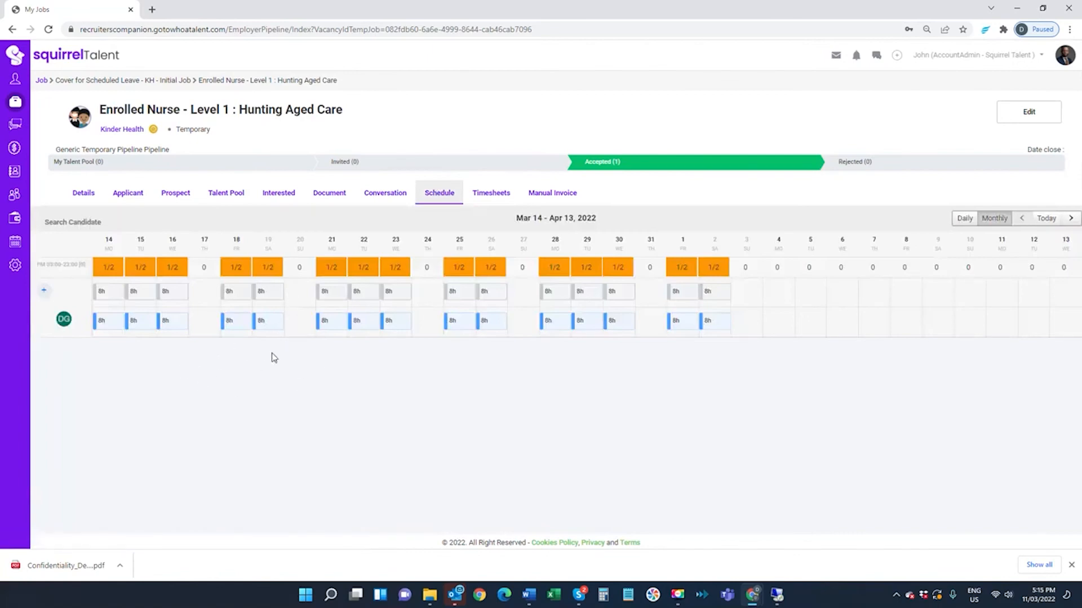
pyautogui.click(169, 323)
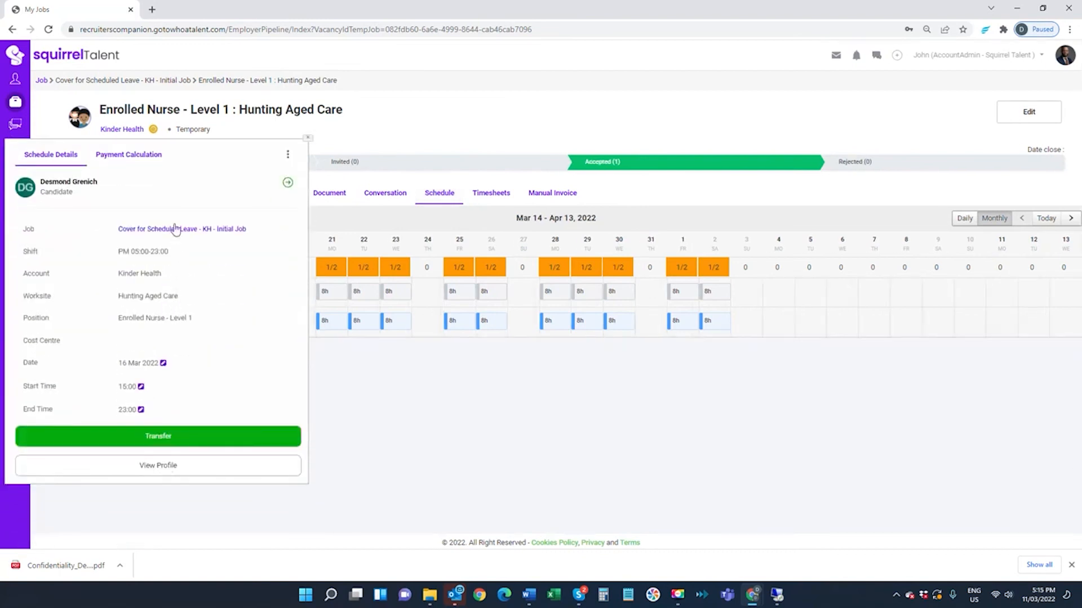
pyautogui.click(135, 158)
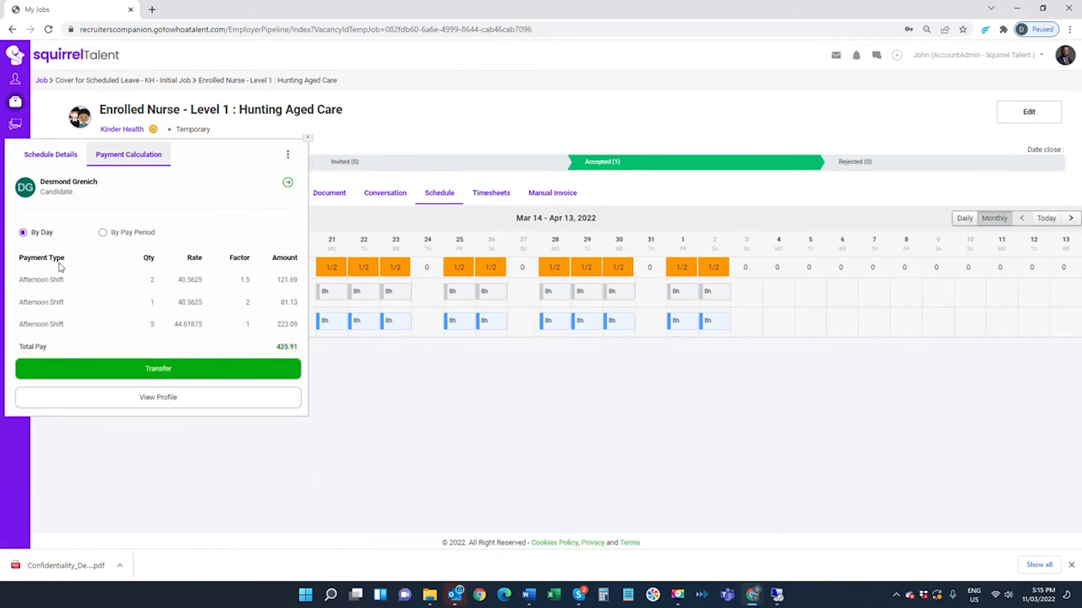
pyautogui.click(470, 397)
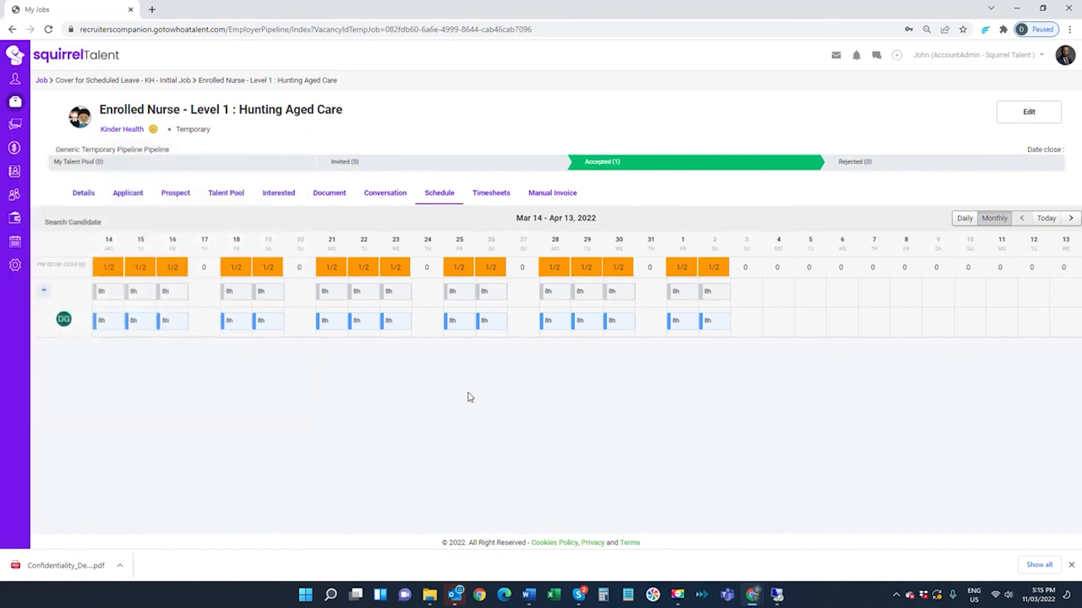
pyautogui.click(182, 327)
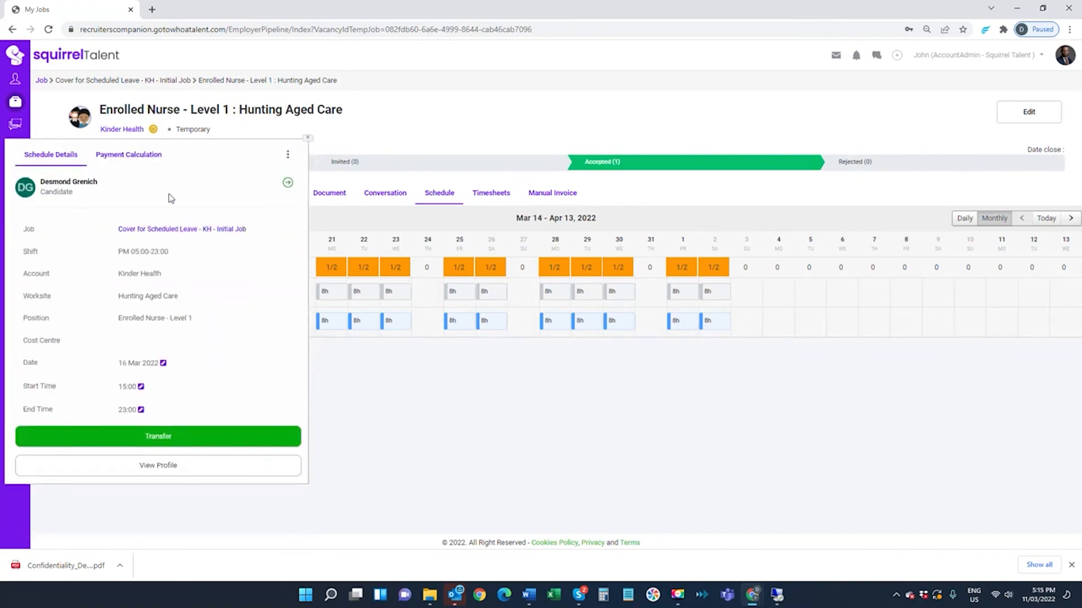
pyautogui.click(133, 157)
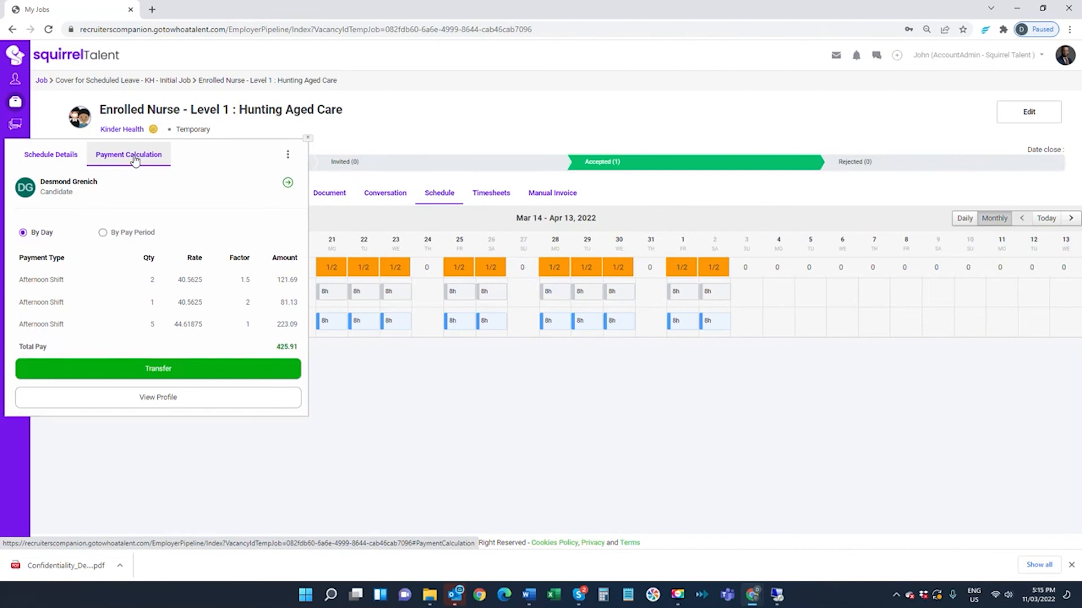
pyautogui.click(308, 138)
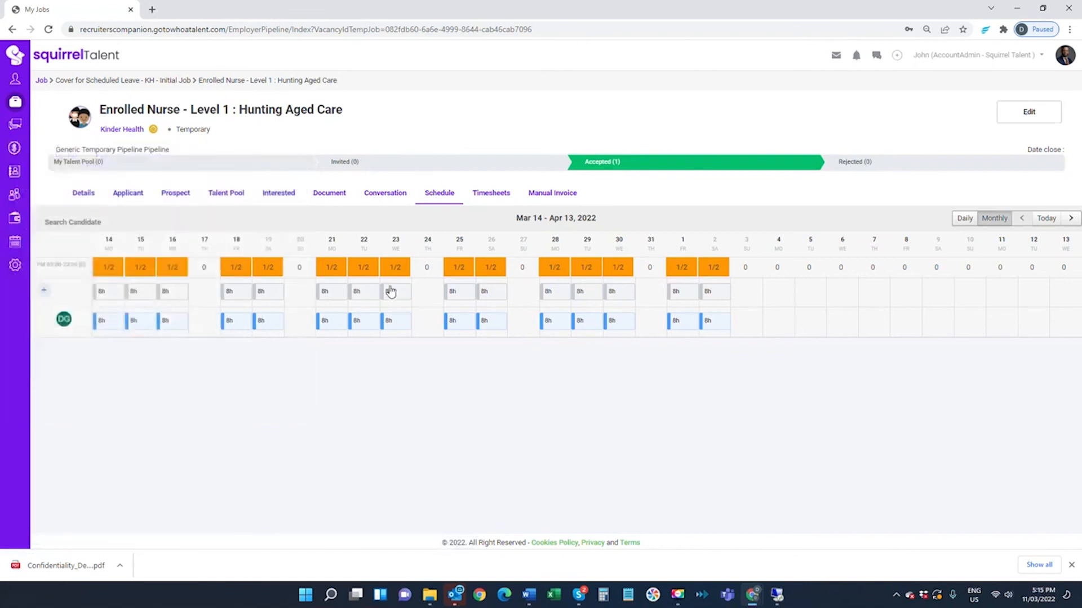